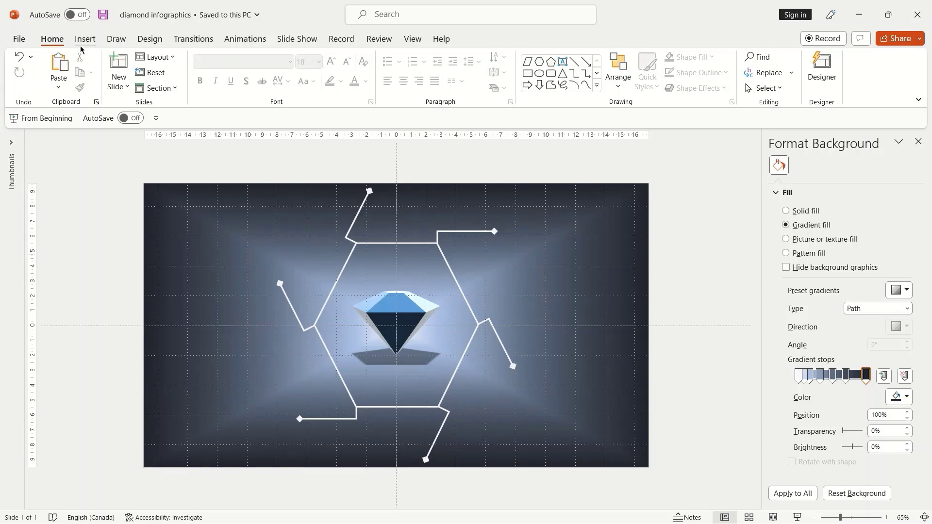
Insert a parallelogram shape on the slide
{"action": "left_click", "coordinate": [82, 39]}
{"action": "left_click", "coordinate": [201, 87]}
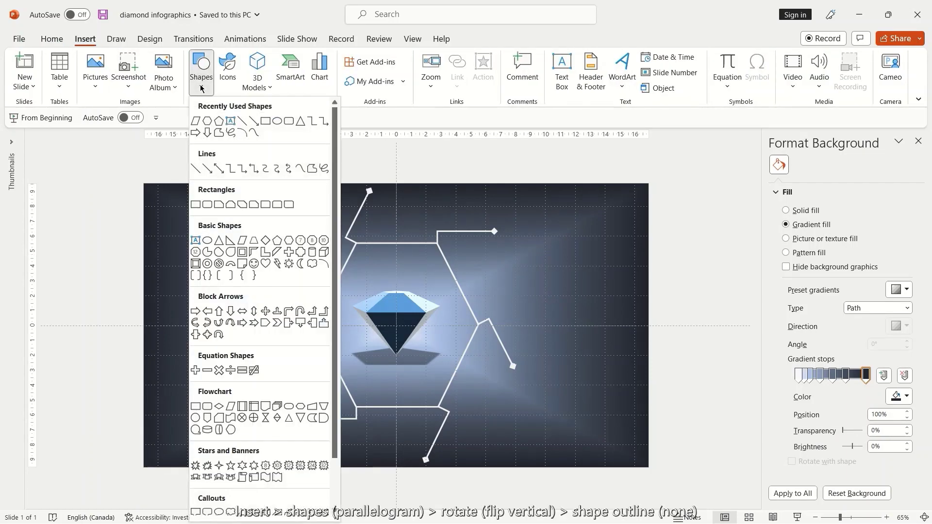
{"action": "left_click", "coordinate": [197, 122]}
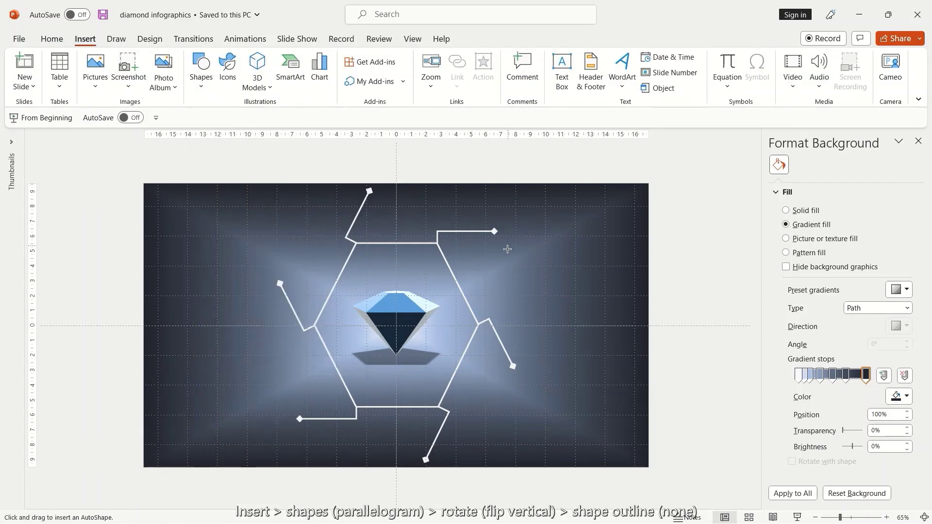
{"action": "left_click", "coordinate": [519, 254]}
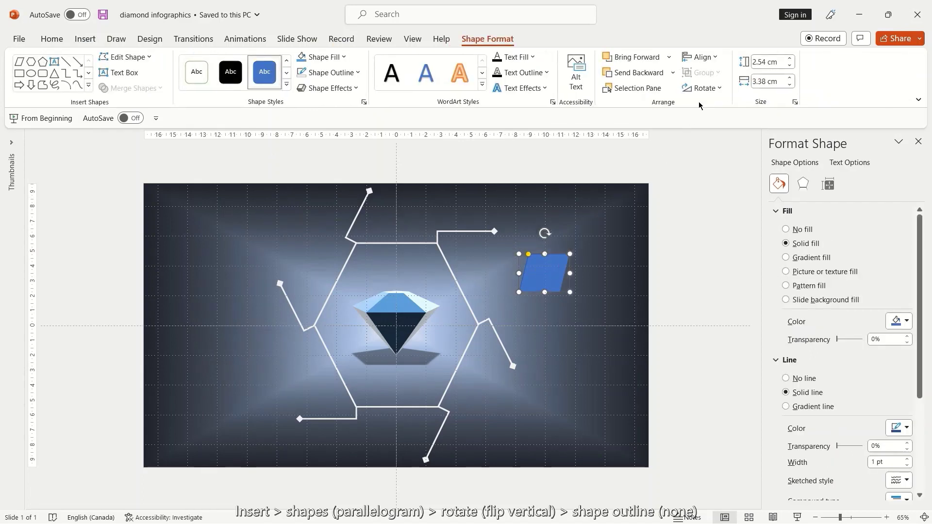
Flip the parallelogram vertically, remove its outline, and move it above the hexagon's top
{"action": "left_click", "coordinate": [704, 87]}
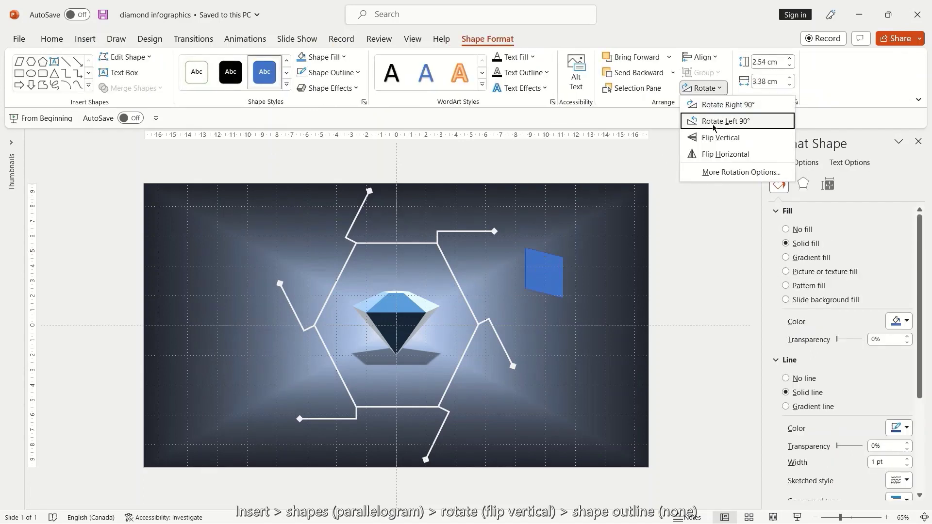
{"action": "left_click", "coordinate": [714, 139]}
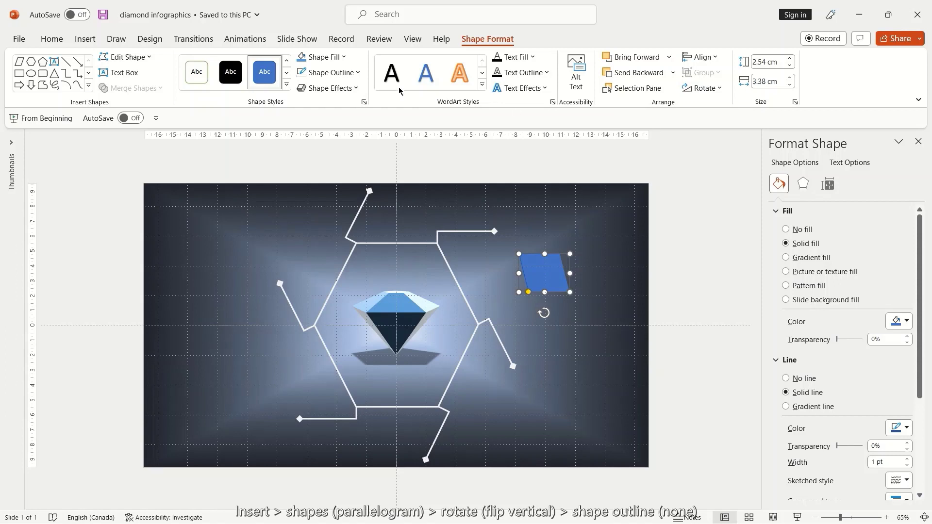
{"action": "left_click", "coordinate": [352, 74]}
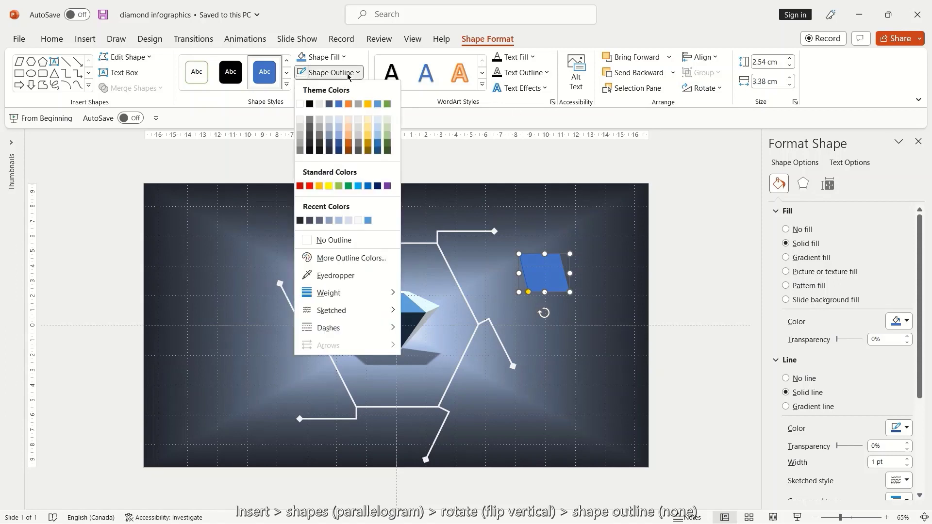
{"action": "left_click", "coordinate": [350, 242]}
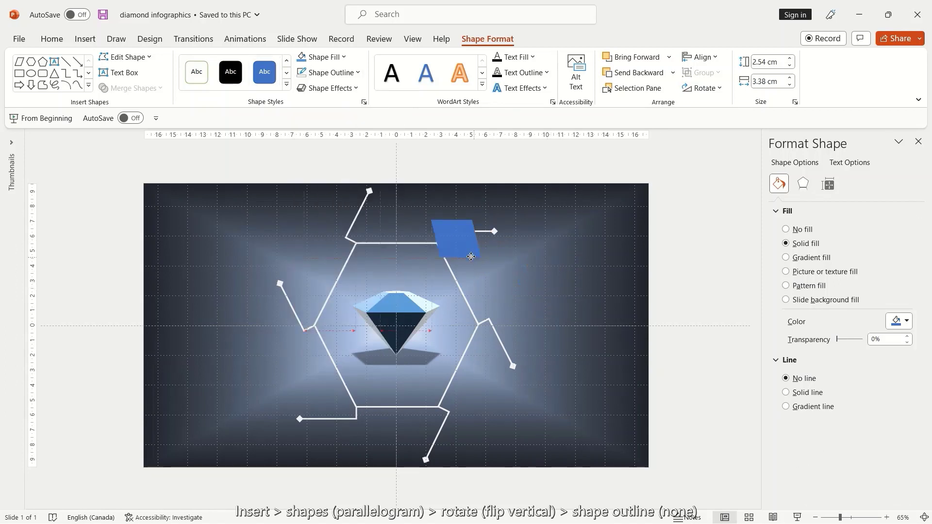
{"action": "left_click_drag", "start_coordinate": [546, 276], "coordinate": [405, 230]}
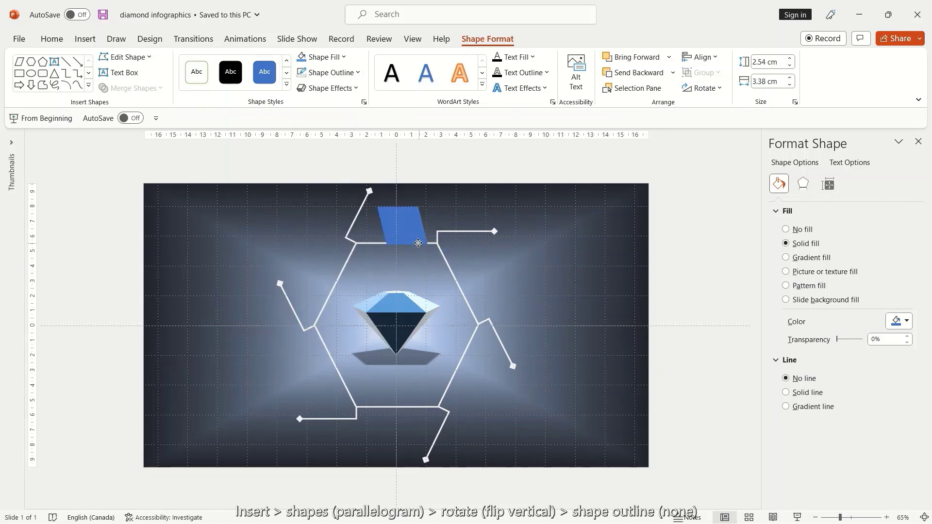
Resize the bar to 0.31 cm tall and 2.7 cm wide
{"action": "left_click", "coordinate": [763, 61]}
{"action": "type", "text": "0.31"}
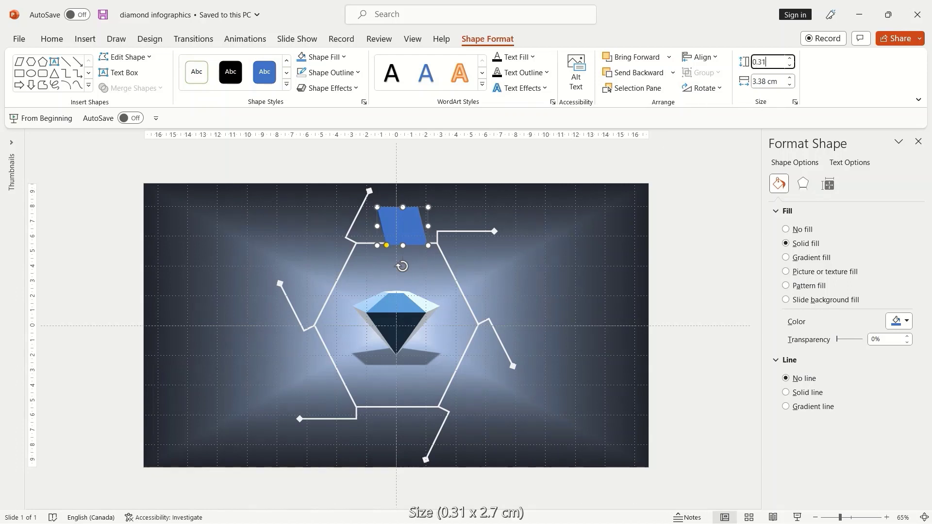
{"action": "key", "text": "Return"}
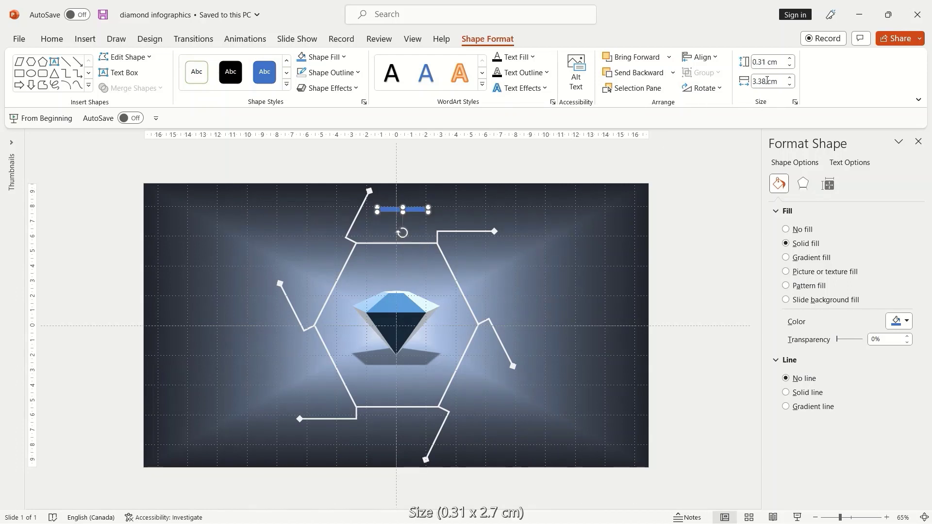
{"action": "left_click", "coordinate": [768, 84]}
{"action": "type", "text": "2.7"}
{"action": "key", "text": "Return"}
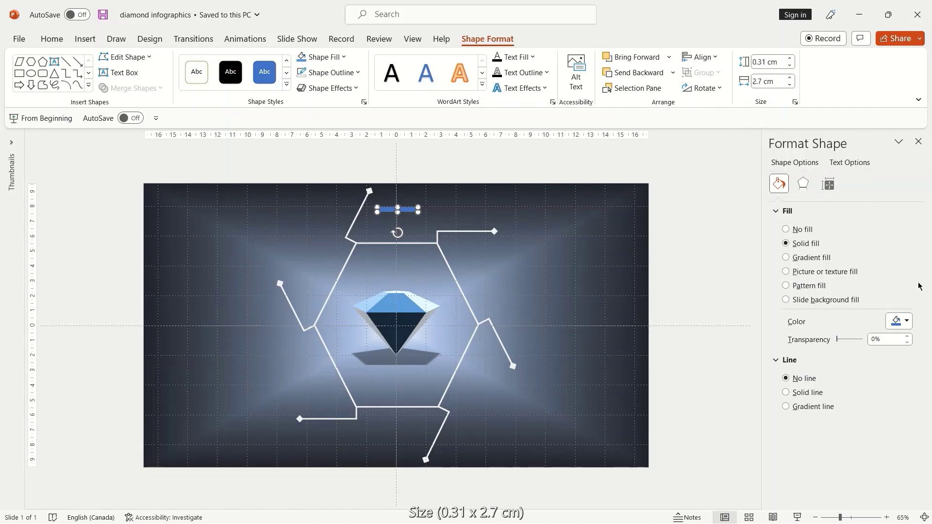
Zoom in to 328% and move the bar onto the hexagon's top edge
{"action": "left_click", "coordinate": [901, 517]}
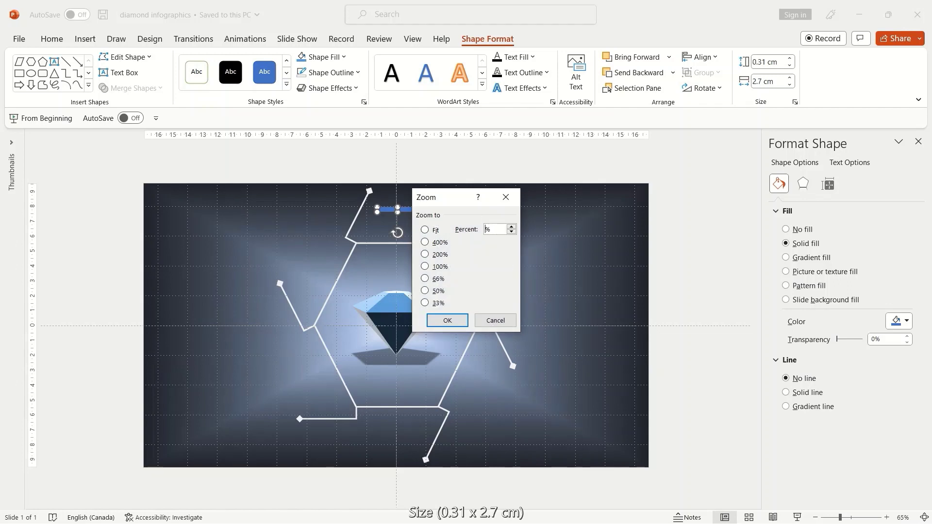
{"action": "left_click", "coordinate": [447, 321]}
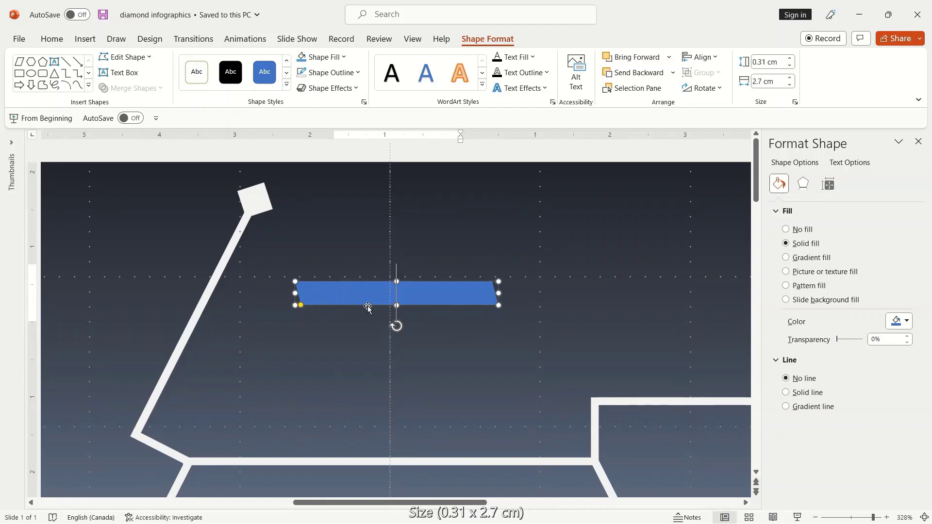
{"action": "mouse_move", "coordinate": [338, 295]}
{"action": "left_mouse_down"}
{"action": "mouse_move", "coordinate": [227, 455]}
{"action": "mouse_move", "coordinate": [213, 453]}
{"action": "left_mouse_up"}
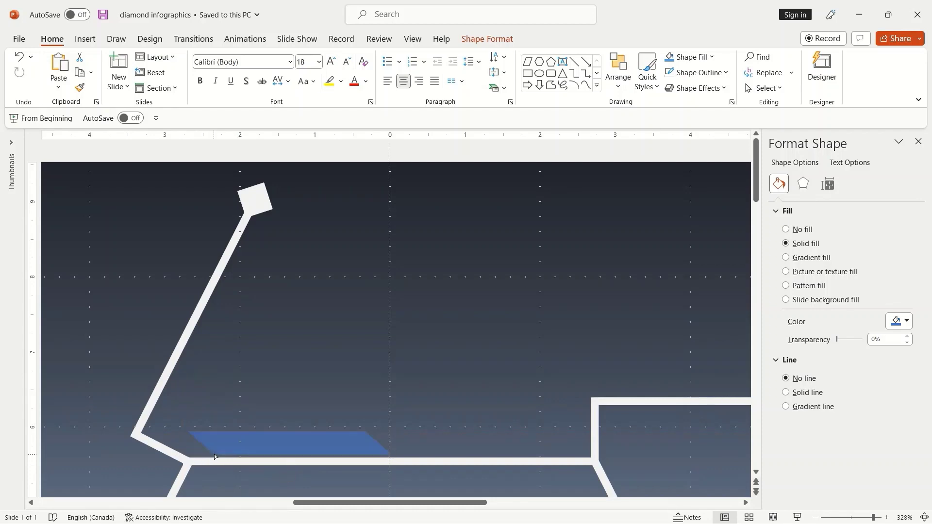
{"action": "key", "text": "Left"}
{"action": "key", "text": "Left"}
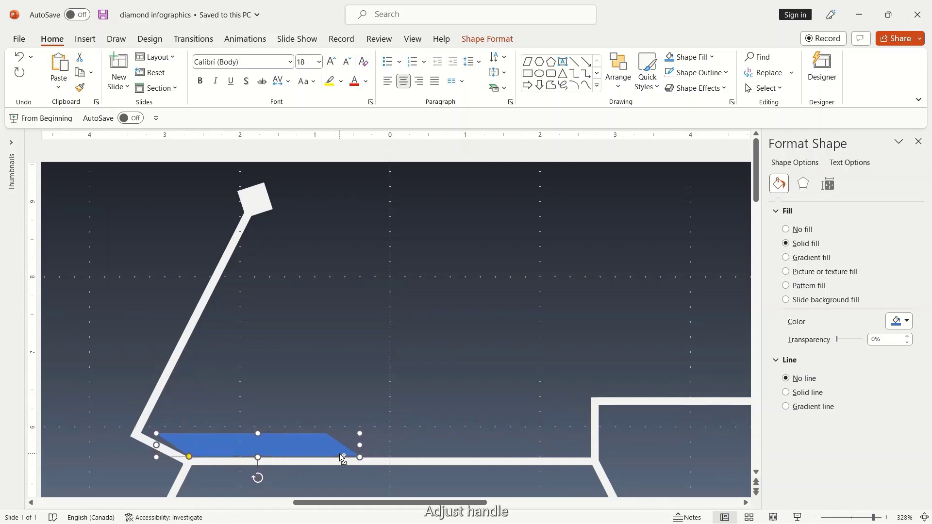
Steepen the bar's slant and nudge it left to fit the upper-left corner
{"action": "left_click_drag", "start_coordinate": [191, 455], "coordinate": [194, 457]}
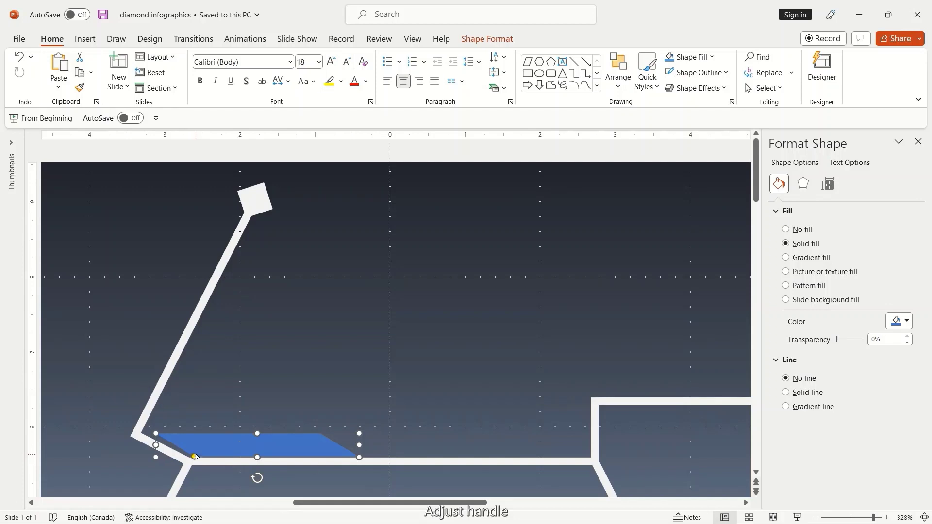
{"action": "key", "text": "ctrl+Left"}
{"action": "left_click_drag", "start_coordinate": [189, 457], "coordinate": [194, 456]}
{"action": "key", "text": "ctrl+Left"}
{"action": "key", "text": "ctrl+Left"}
{"action": "key", "text": "ctrl+Left"}
{"action": "key", "text": "ctrl+Left"}
{"action": "key", "text": "ctrl+Left"}
{"action": "key", "text": "ctrl+Left"}
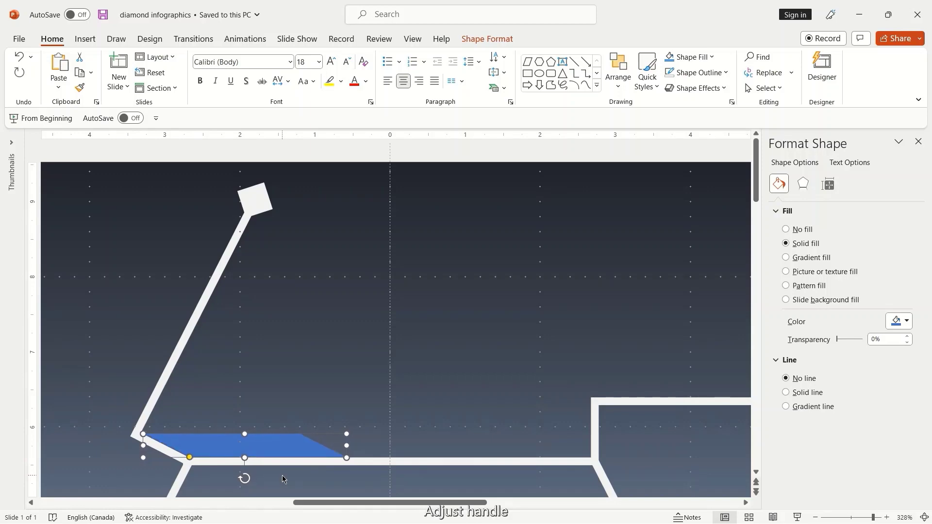
{"action": "left_click", "coordinate": [420, 398]}
Draw an isosceles triangle above the bar and remove its outline
{"action": "left_click", "coordinate": [88, 43]}
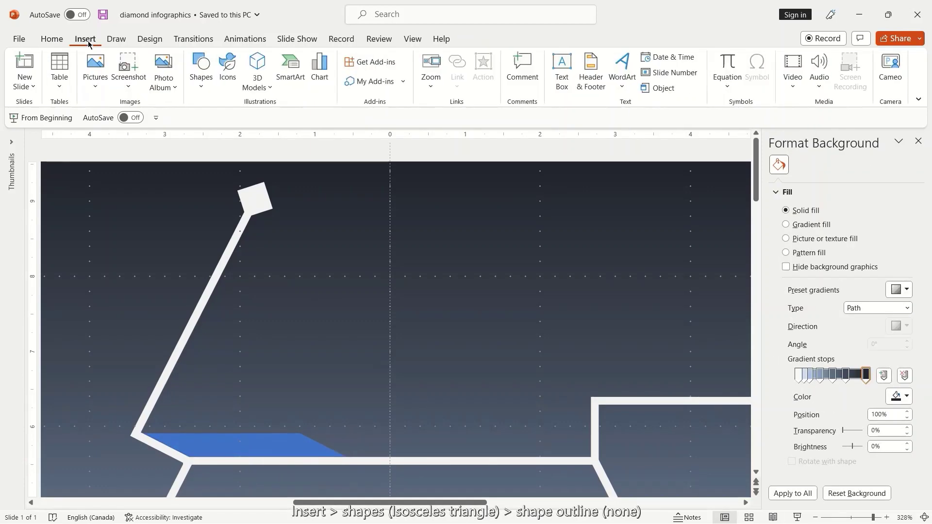
{"action": "left_click", "coordinate": [201, 80]}
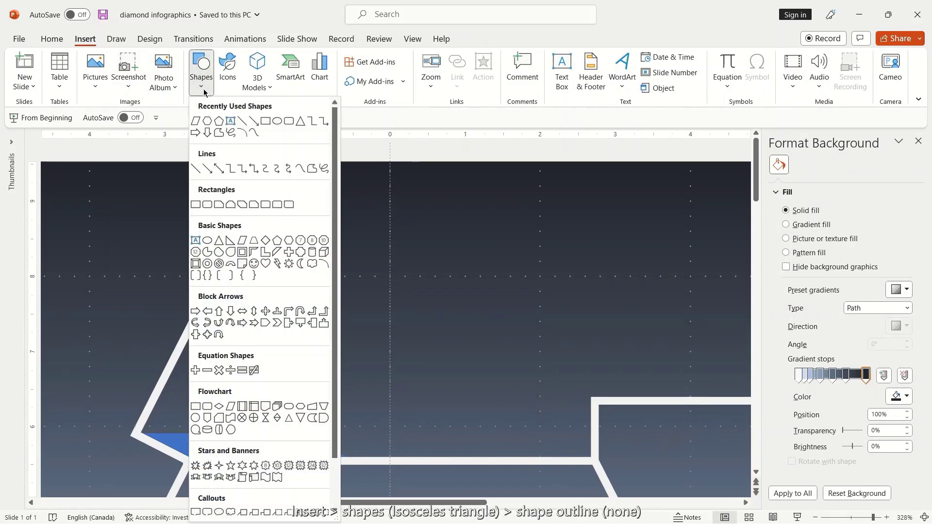
{"action": "left_click", "coordinate": [217, 243]}
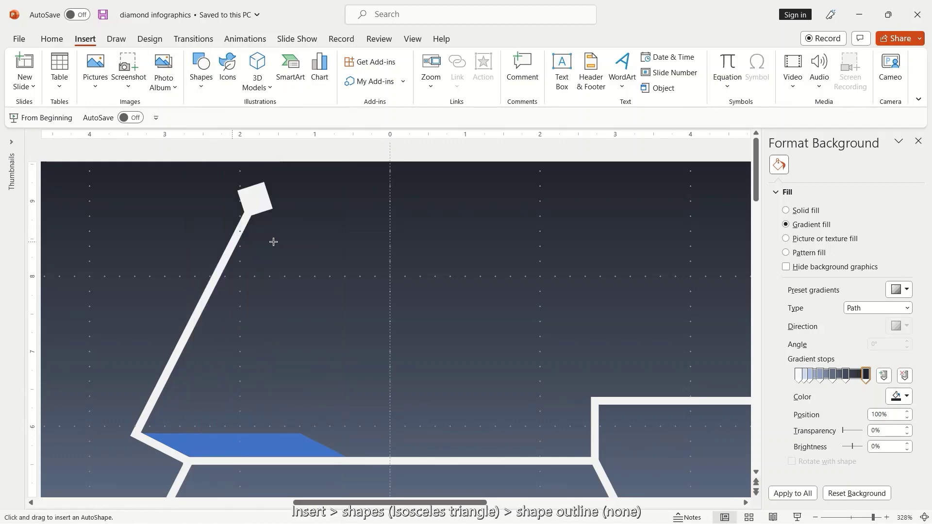
{"action": "left_click_drag", "start_coordinate": [346, 226], "coordinate": [376, 292]}
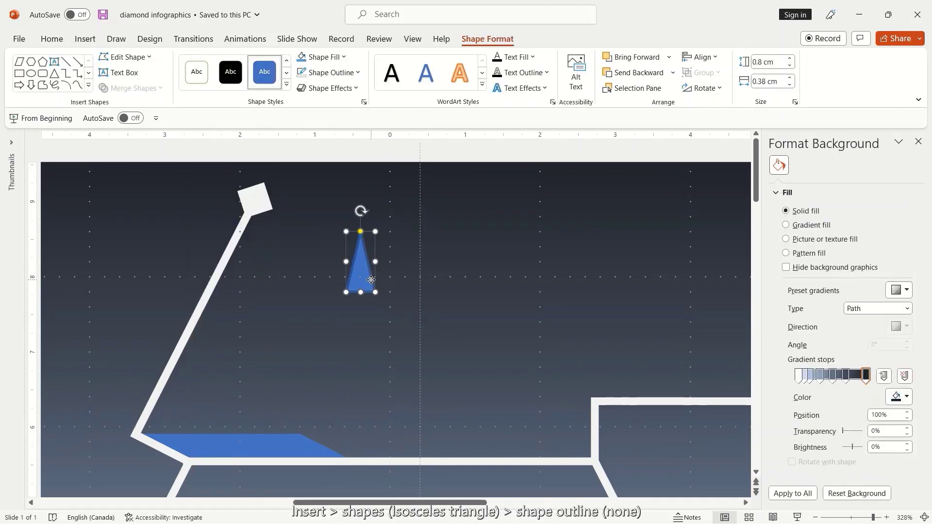
{"action": "left_click", "coordinate": [347, 76]}
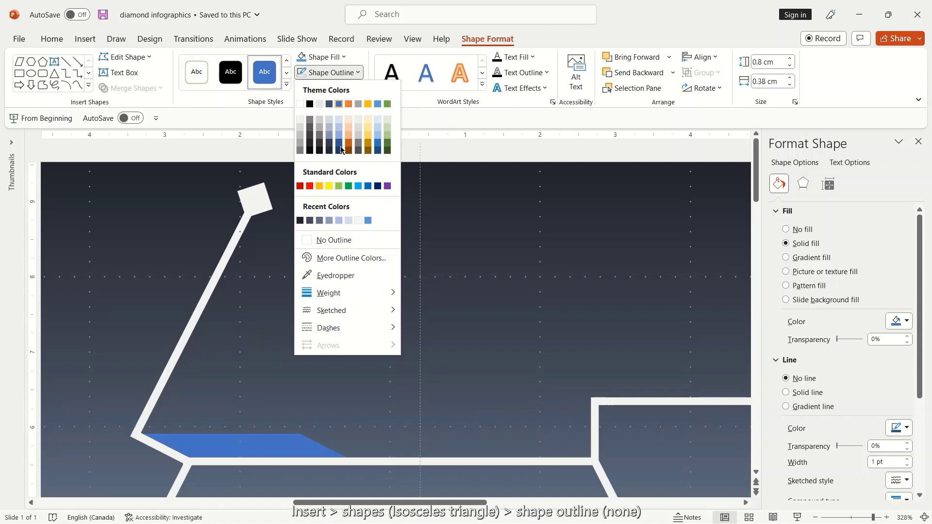
{"action": "left_click", "coordinate": [340, 244]}
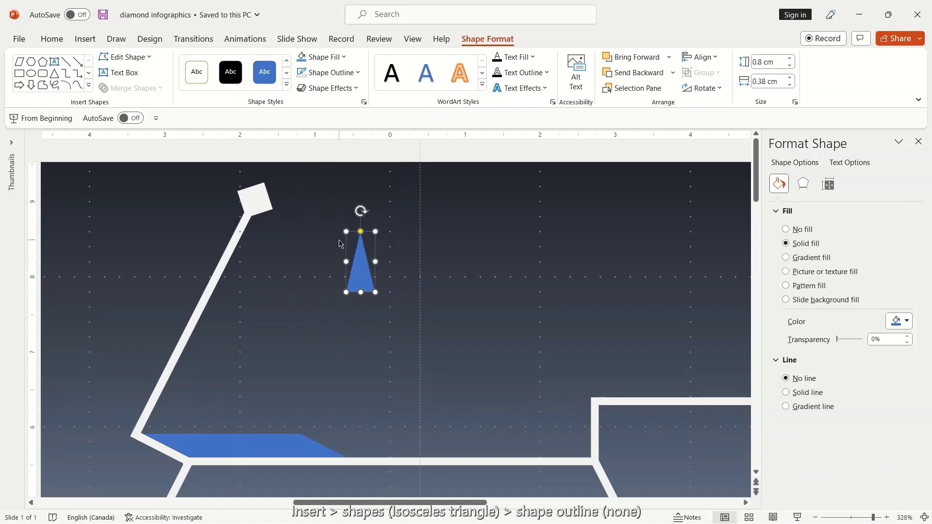
Size the triangle to 2.9 cm tall and 2.05 cm wide
{"action": "left_click", "coordinate": [758, 68]}
{"action": "type", "text": "2.9"}
{"action": "key", "text": "Return"}
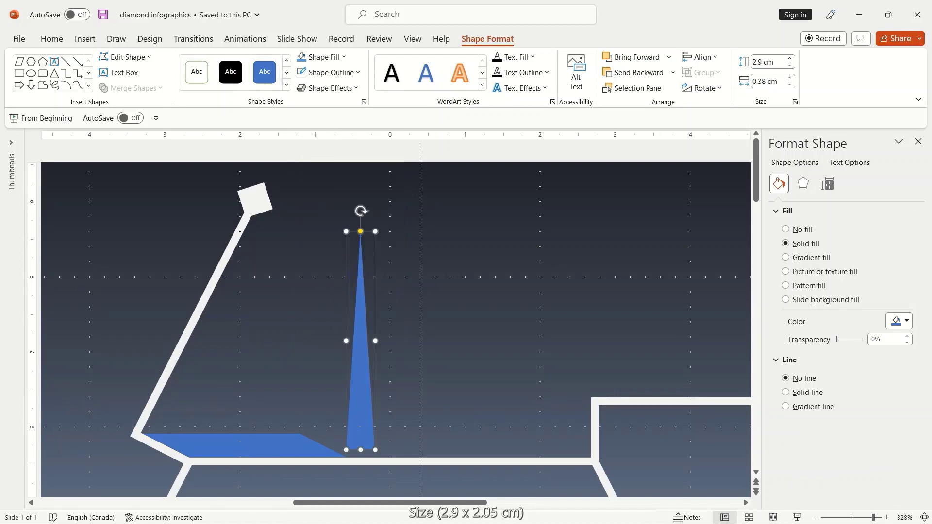
{"action": "left_click", "coordinate": [763, 83]}
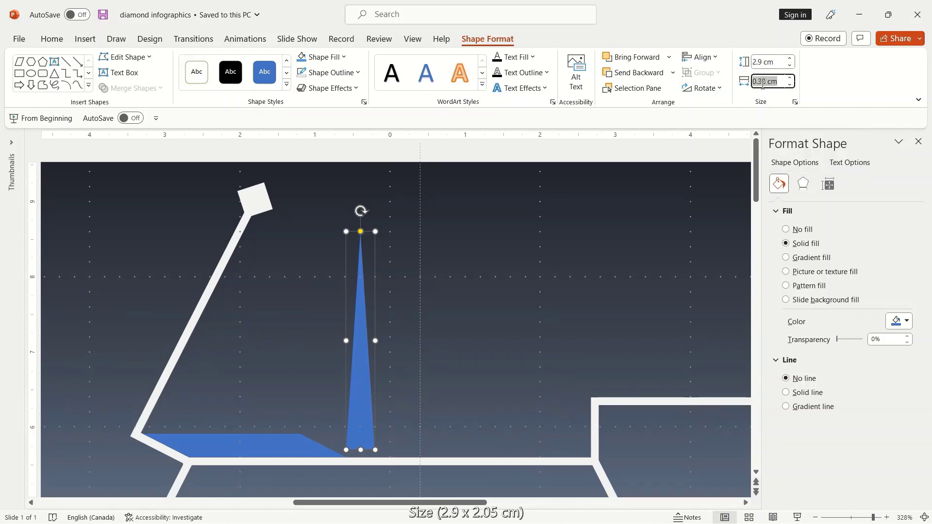
{"action": "type", "text": "2.05"}
{"action": "key", "text": "Return"}
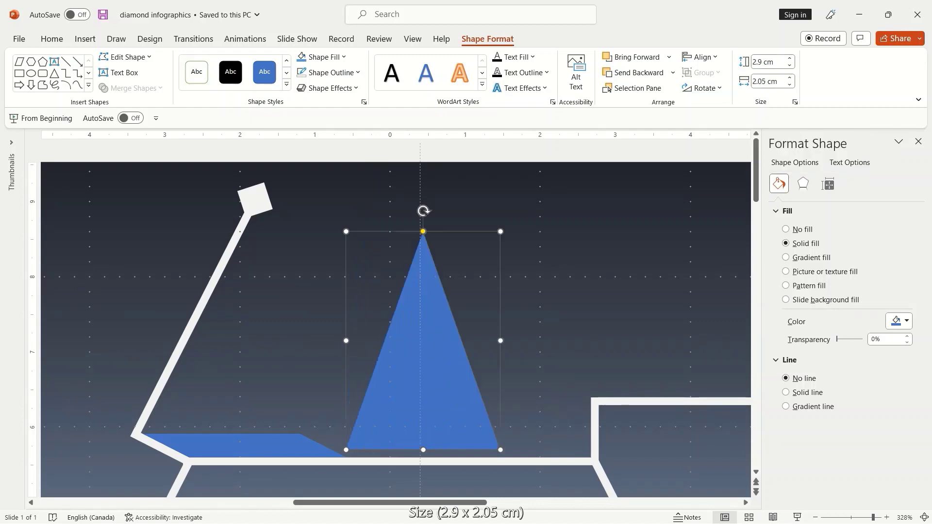
Move the triangle left so it stands on the bar at the hexagon's corner
{"action": "left_click_drag", "start_coordinate": [427, 382], "coordinate": [215, 372]}
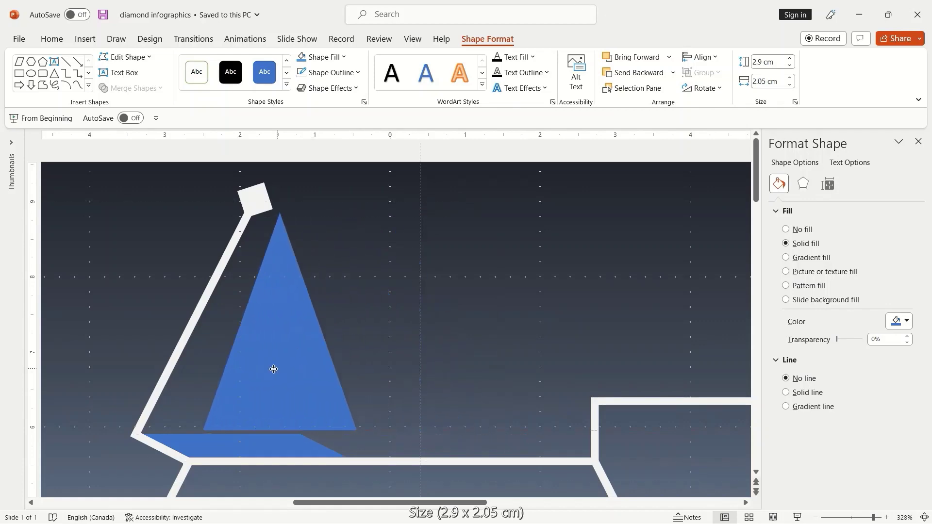
{"action": "left_click", "coordinate": [335, 398]}
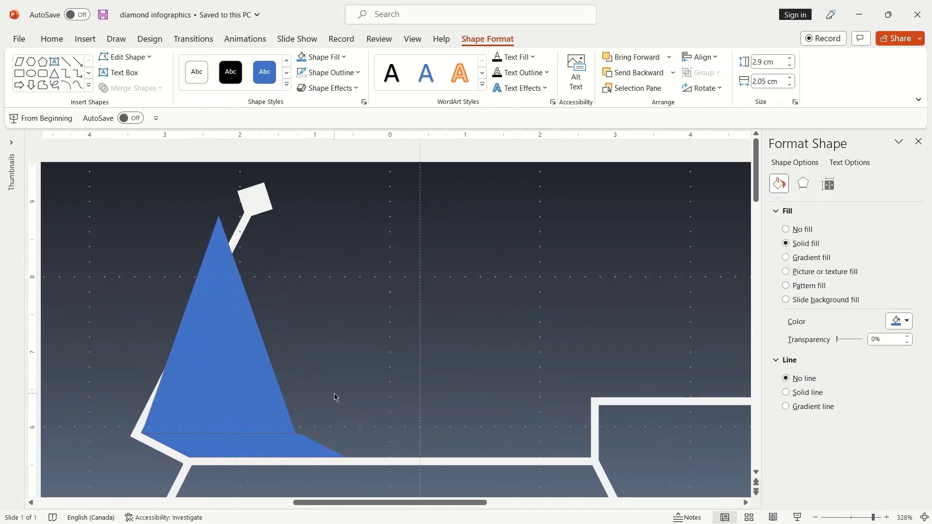
{"action": "left_click", "coordinate": [260, 416]}
{"action": "key", "text": "Escape"}
Drag the triangle's apex handle right to meet the white square, then reselect the triangle
{"action": "left_click", "coordinate": [260, 419]}
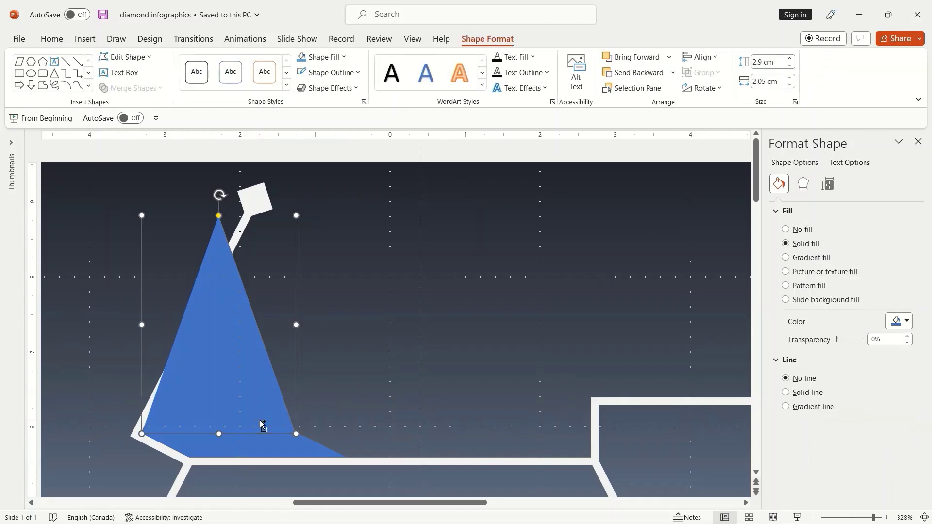
{"action": "left_click", "coordinate": [354, 364]}
{"action": "key", "text": "ctrl+z"}
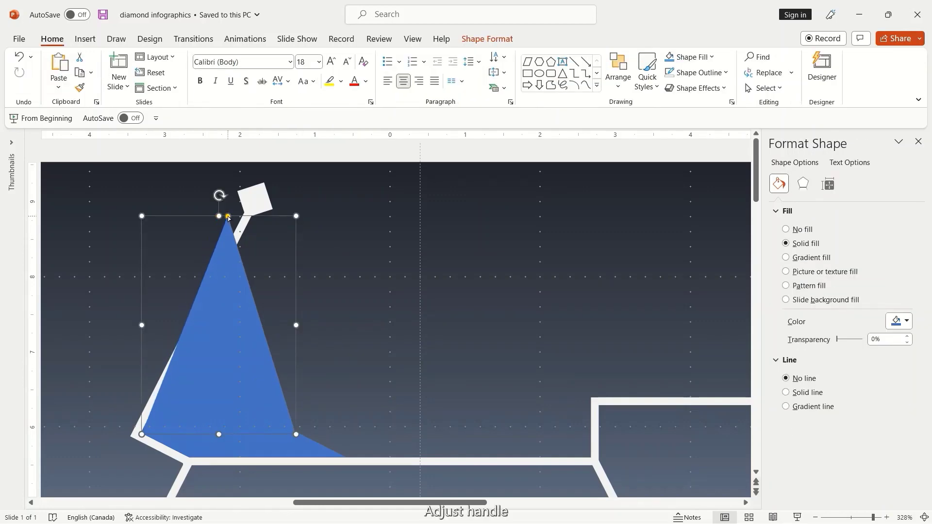
{"action": "left_click_drag", "start_coordinate": [228, 217], "coordinate": [252, 217]}
{"action": "left_click", "coordinate": [379, 403]}
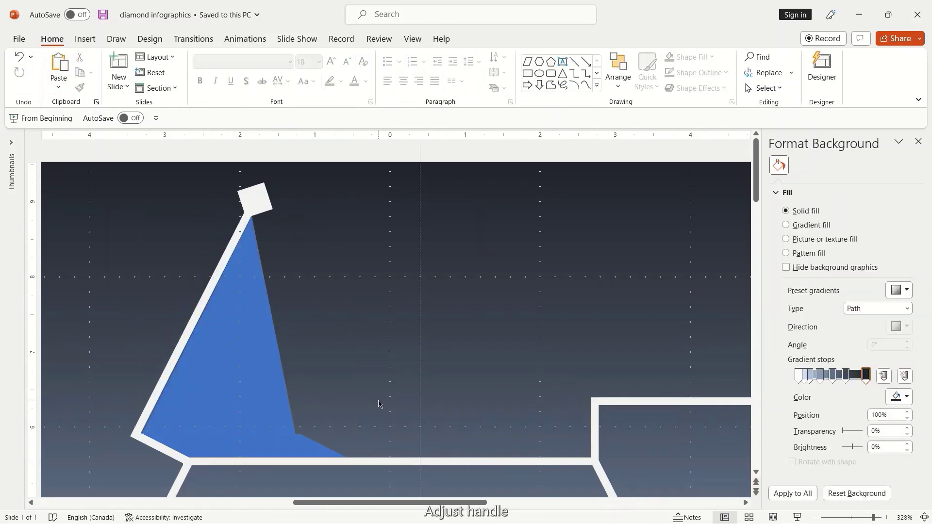
{"action": "left_click", "coordinate": [881, 518]}
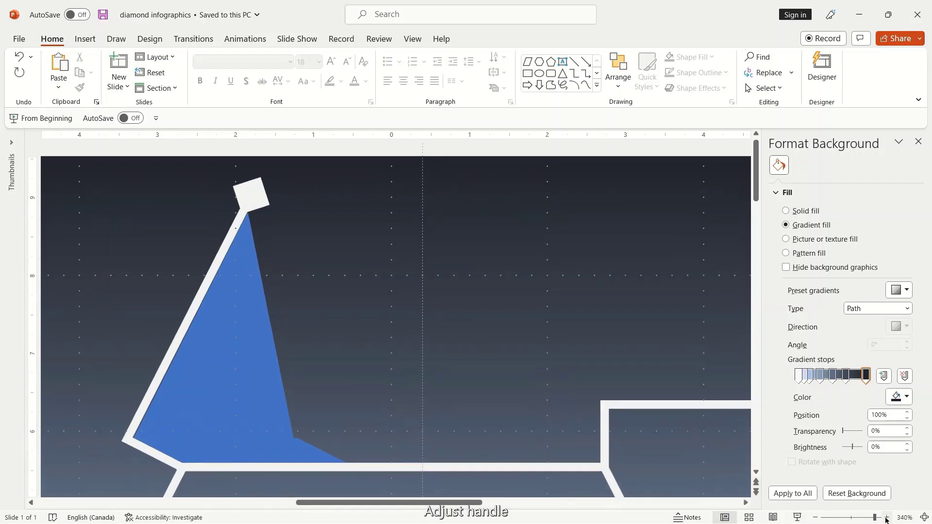
{"action": "left_click", "coordinate": [285, 389]}
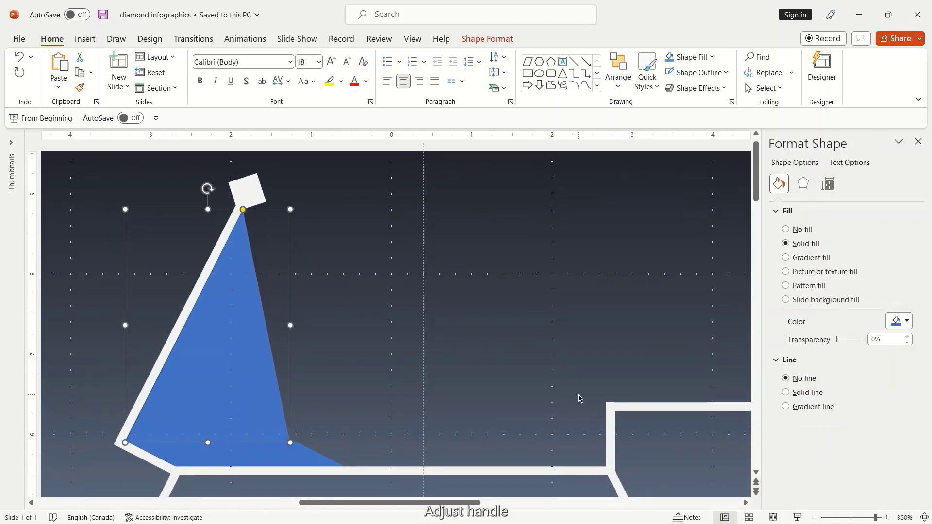
{"action": "left_click", "coordinate": [418, 396]}
{"action": "left_click", "coordinate": [287, 450]}
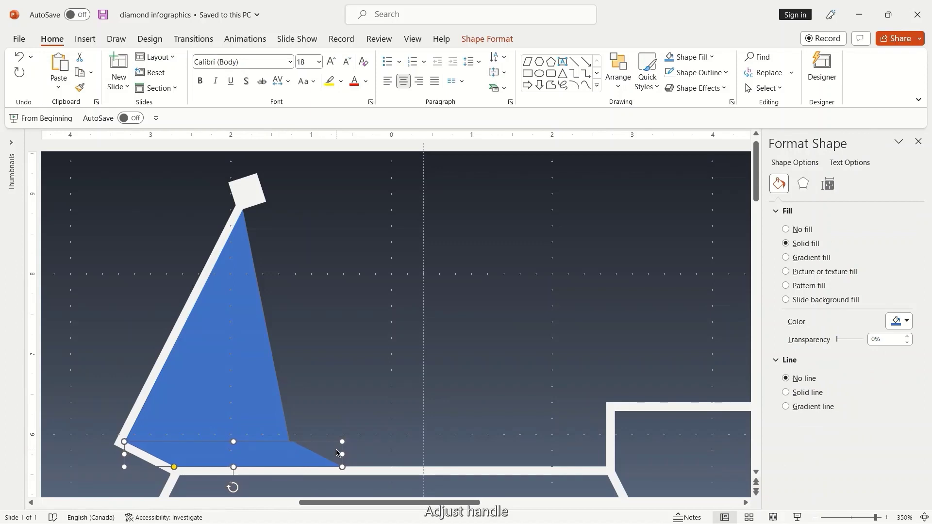
{"action": "left_click", "coordinate": [436, 409]}
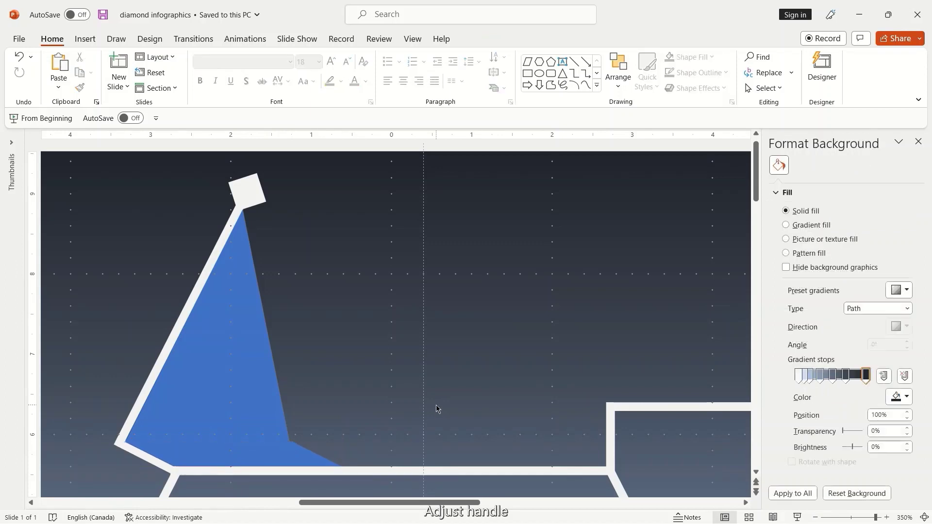
{"action": "left_click", "coordinate": [219, 365]}
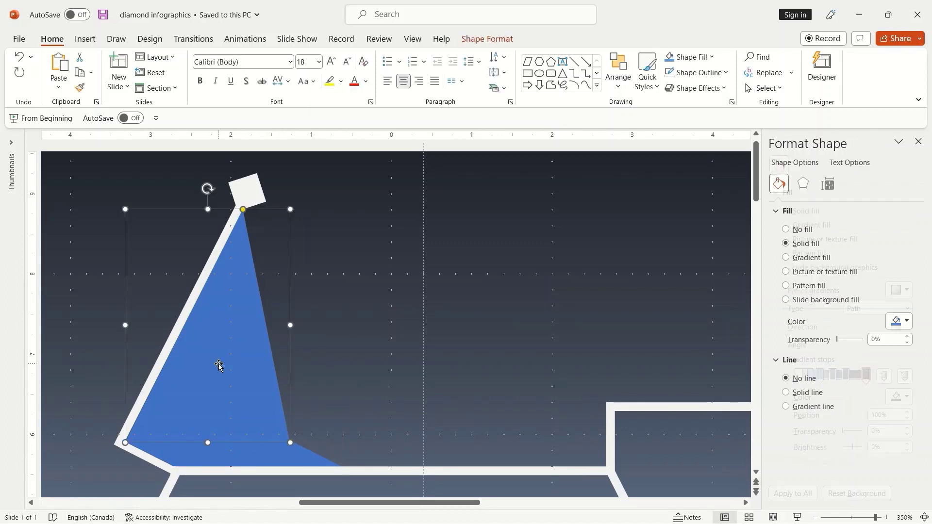
Fill the triangle with custom RGB 26, 43, 58, then give the strip the same navy
{"action": "left_click", "coordinate": [487, 39]}
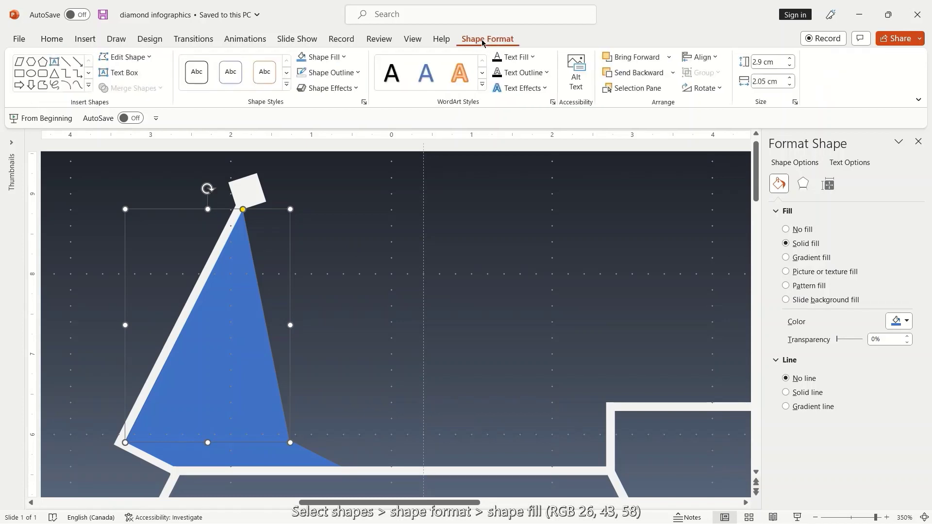
{"action": "left_click", "coordinate": [344, 57]}
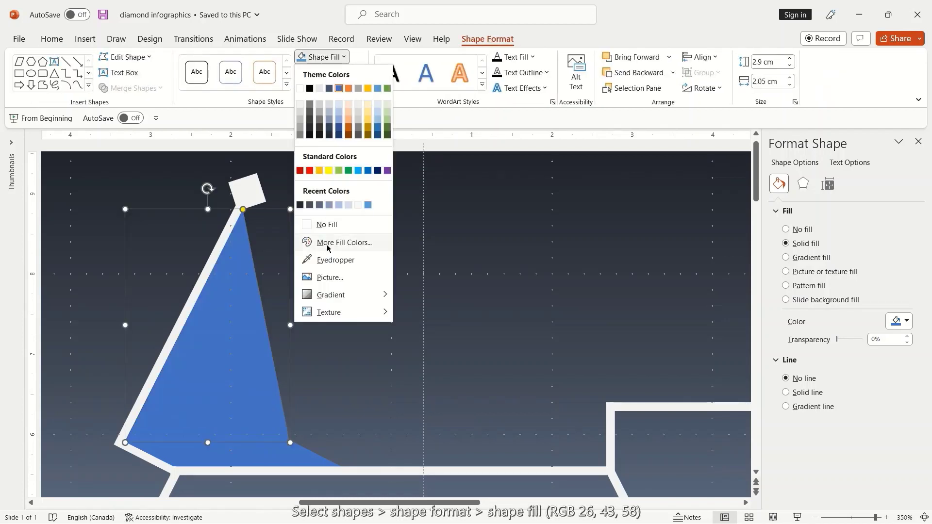
{"action": "left_click", "coordinate": [328, 249]}
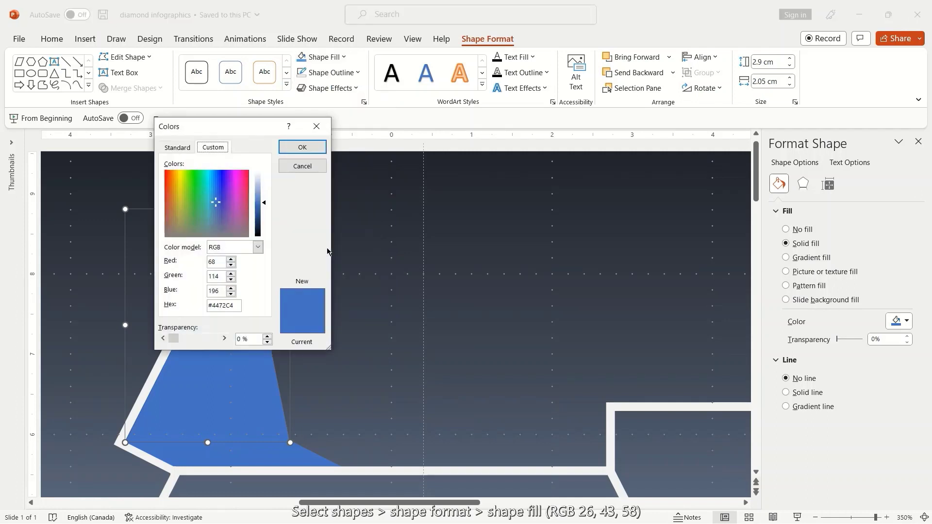
{"action": "double_click", "coordinate": [214, 262]}
{"action": "key", "text": "BackSpace"}
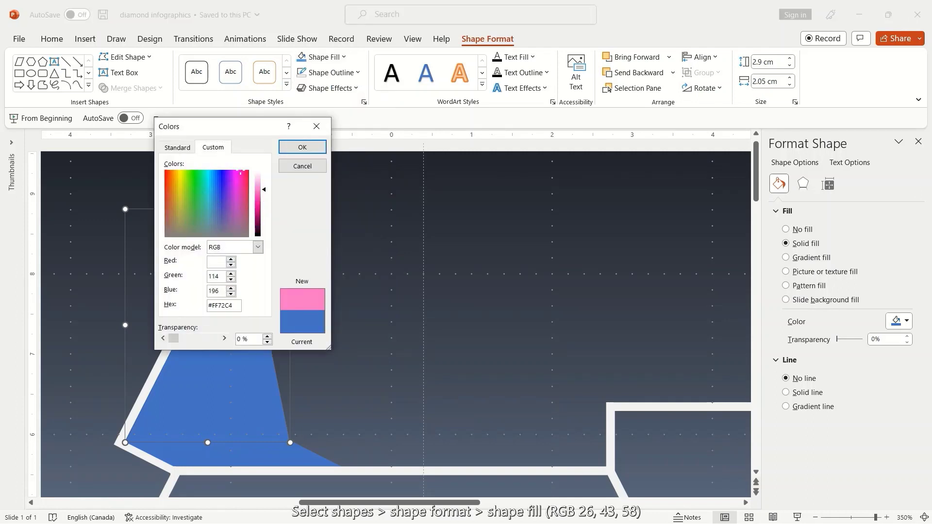
{"action": "type", "text": "26"}
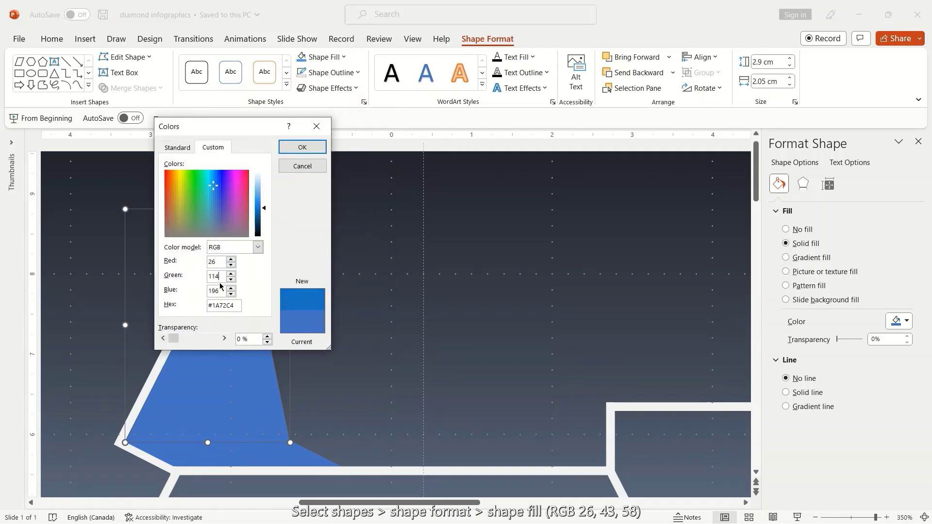
{"action": "double_click", "coordinate": [214, 276]}
{"action": "type", "text": "14"}
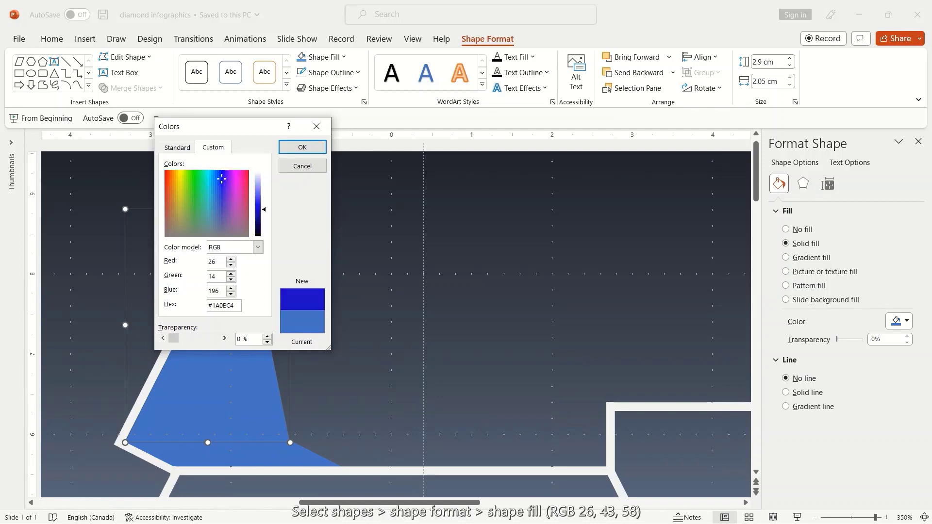
{"action": "key", "text": "BackSpace"}
{"action": "key", "text": "BackSpace"}
{"action": "type", "text": "4"}
{"action": "type", "text": "3"}
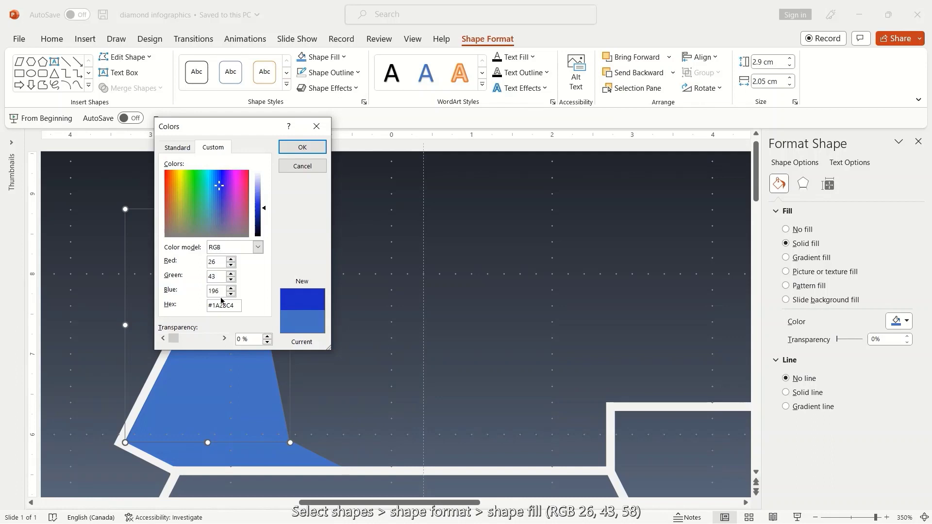
{"action": "key", "text": "Tab"}
{"action": "key", "text": "BackSpace"}
{"action": "type", "text": "5"}
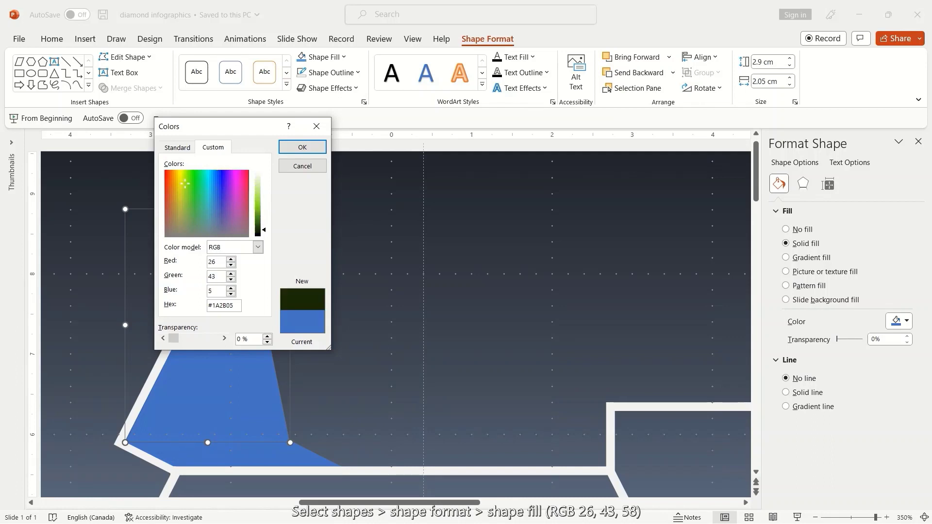
{"action": "type", "text": "8"}
{"action": "key", "text": "Return"}
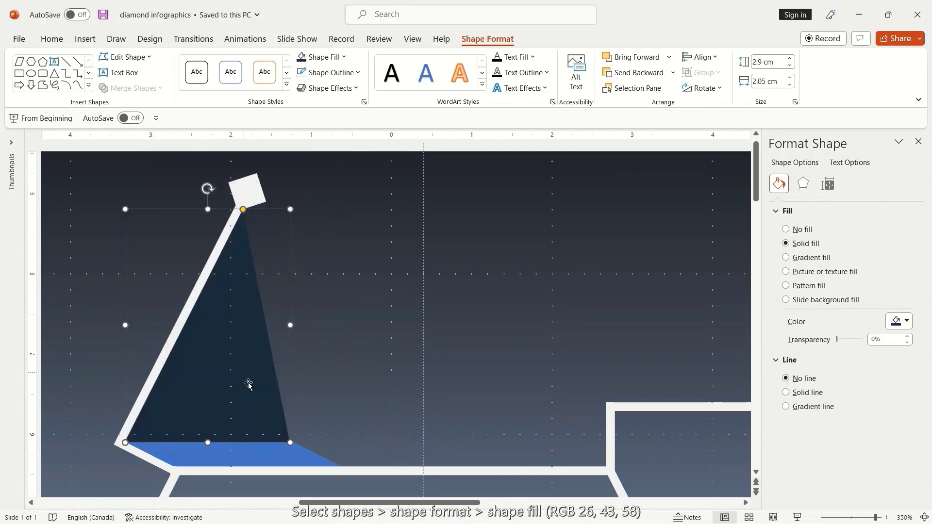
{"action": "left_click", "coordinate": [252, 457]}
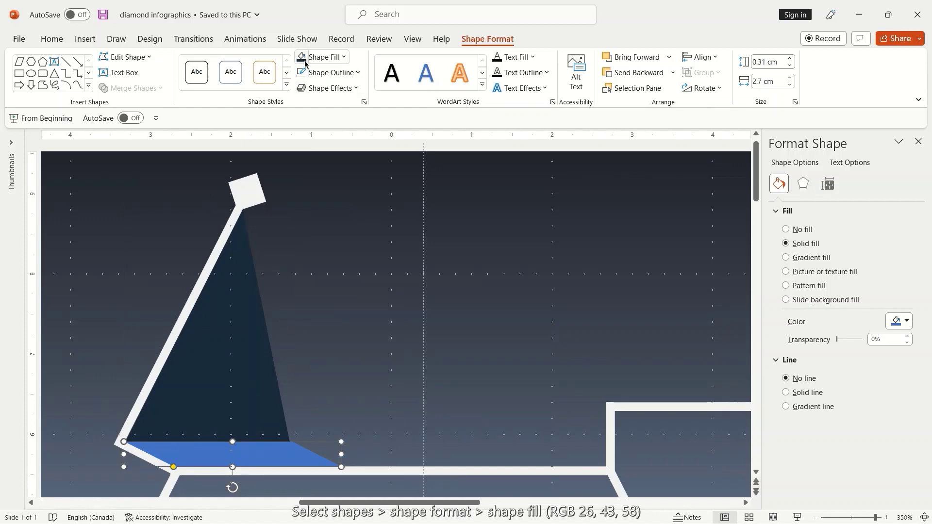
{"action": "left_click", "coordinate": [320, 56]}
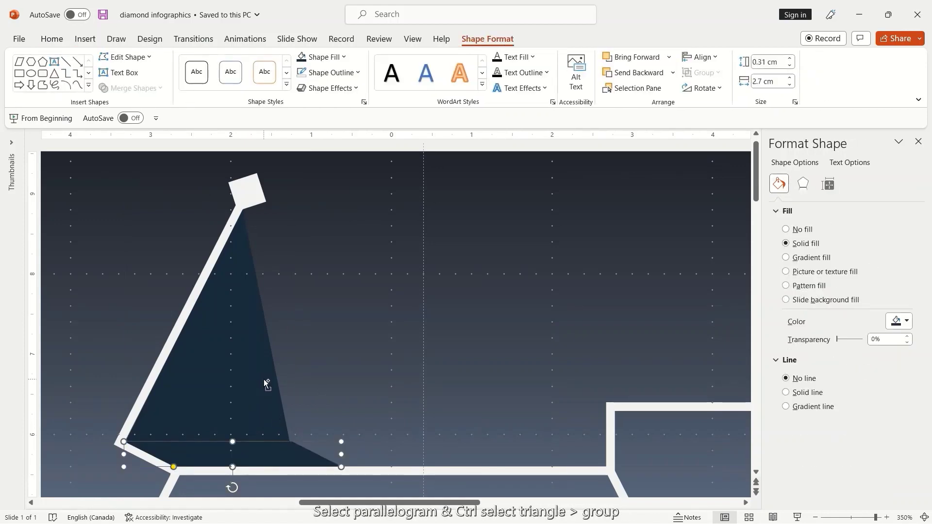
Group the navy strip and triangle into one 3.21 × 2.7 cm shape
{"action": "left_click", "coordinate": [263, 379], "text": "ctrl"}
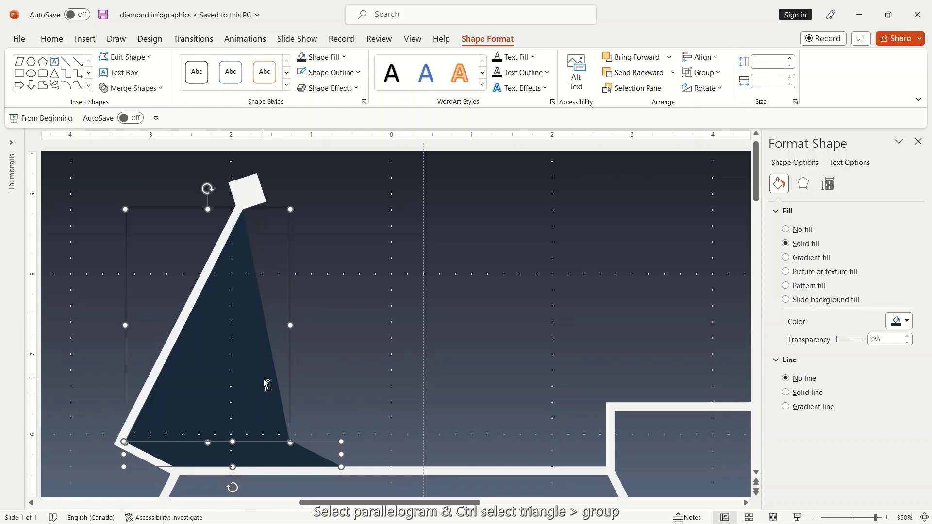
{"action": "left_click", "coordinate": [707, 74]}
{"action": "left_click", "coordinate": [709, 90]}
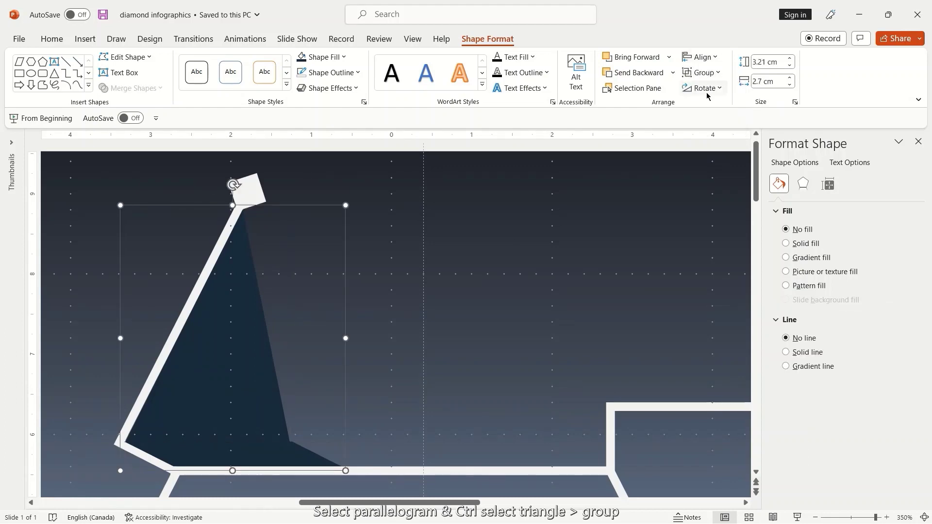
{"action": "left_click", "coordinate": [577, 295]}
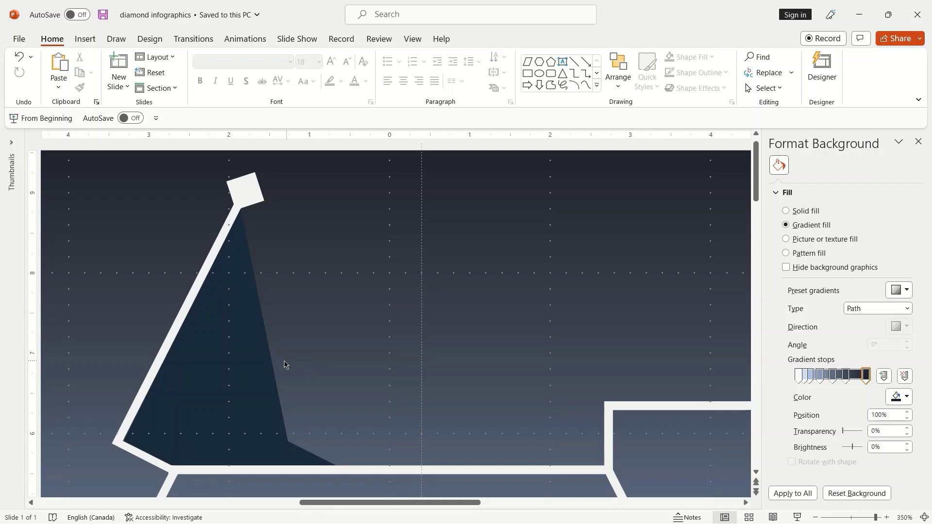
{"action": "left_click", "coordinate": [266, 370]}
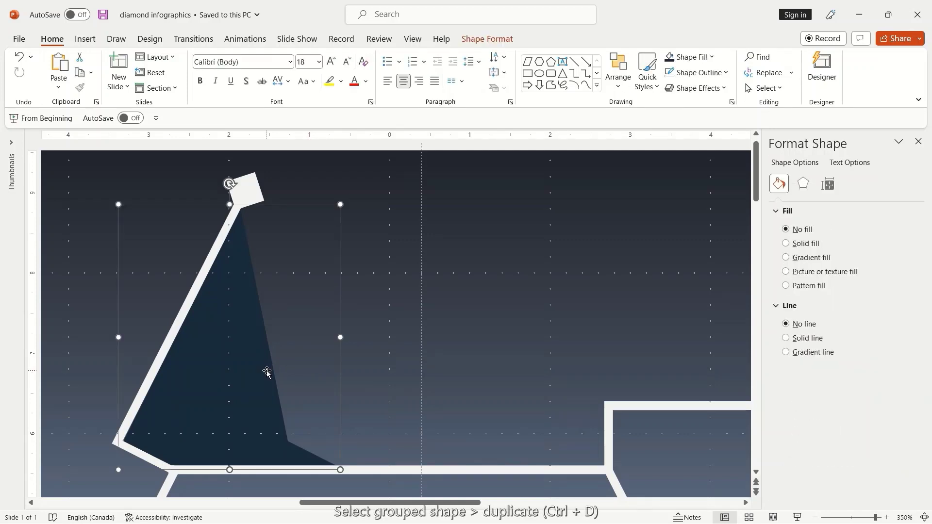
Duplicate the grouped triangle and rotate the copy by 63°
{"action": "key", "text": "ctrl+d"}
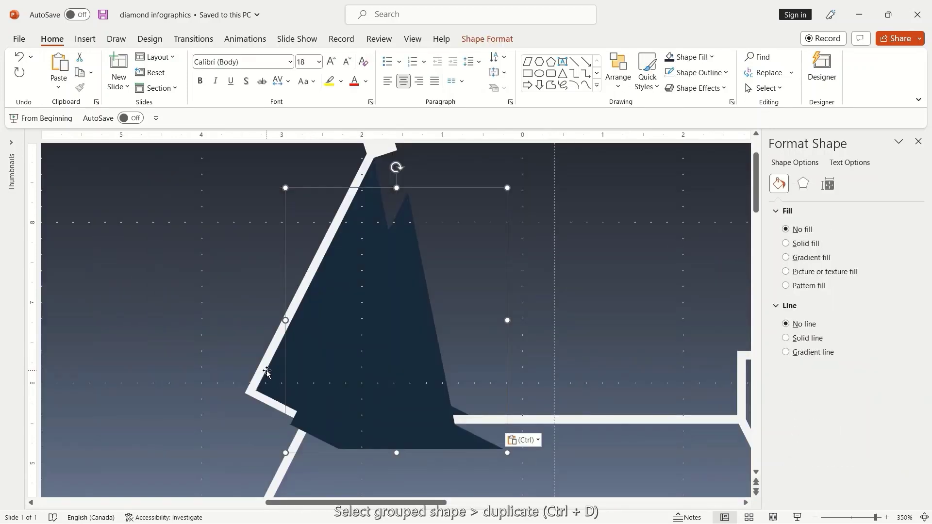
{"action": "key", "text": "Right"}
{"action": "key", "text": "Right"}
{"action": "key", "text": "Right"}
{"action": "key", "text": "Right"}
{"action": "key", "text": "Right"}
{"action": "key", "text": "Right"}
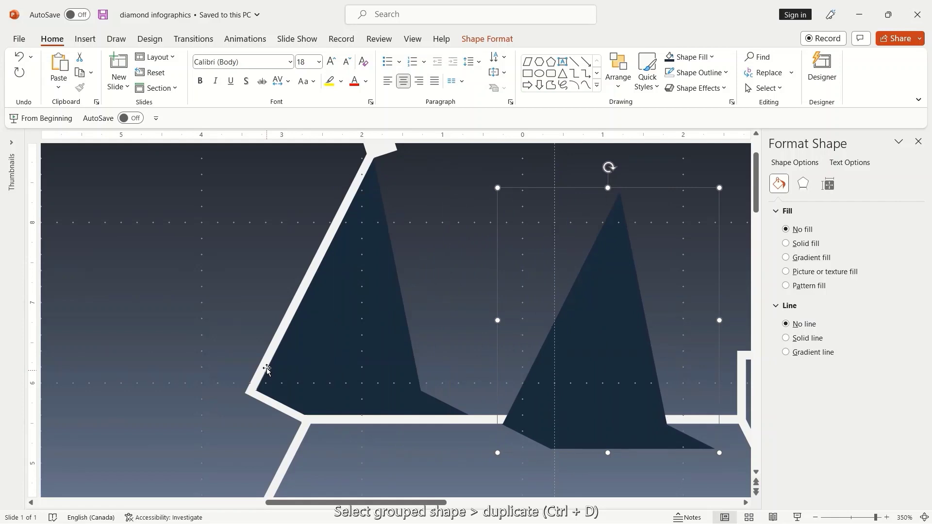
{"action": "left_click", "coordinate": [618, 70]}
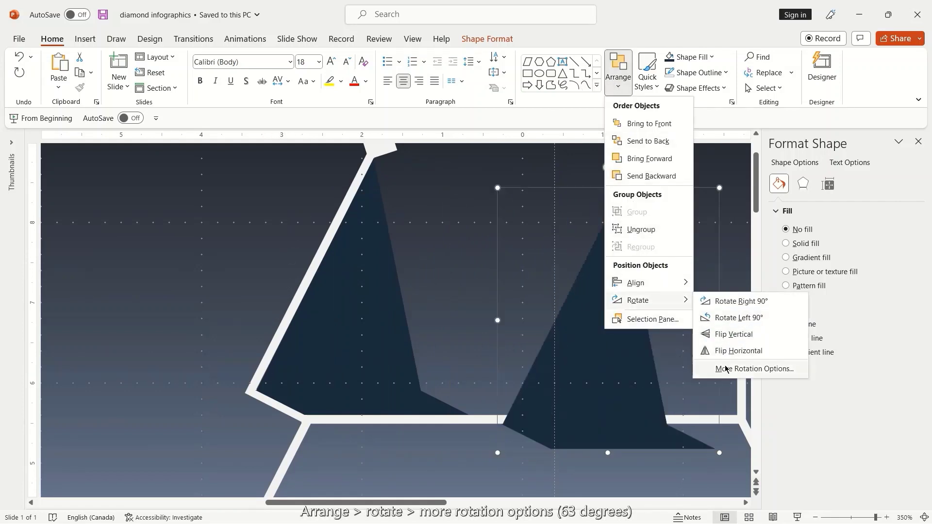
{"action": "left_click", "coordinate": [728, 371]}
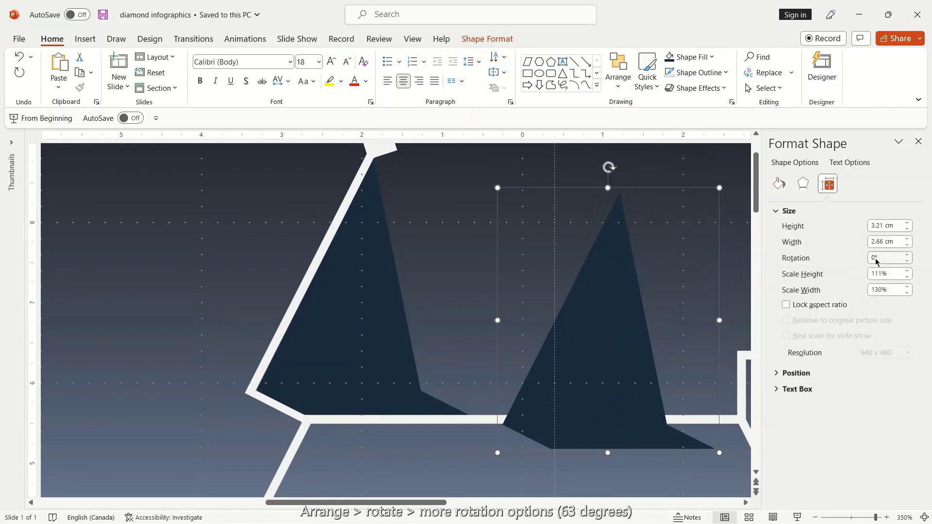
{"action": "left_click", "coordinate": [876, 263]}
{"action": "type", "text": "63"}
{"action": "key", "text": "Return"}
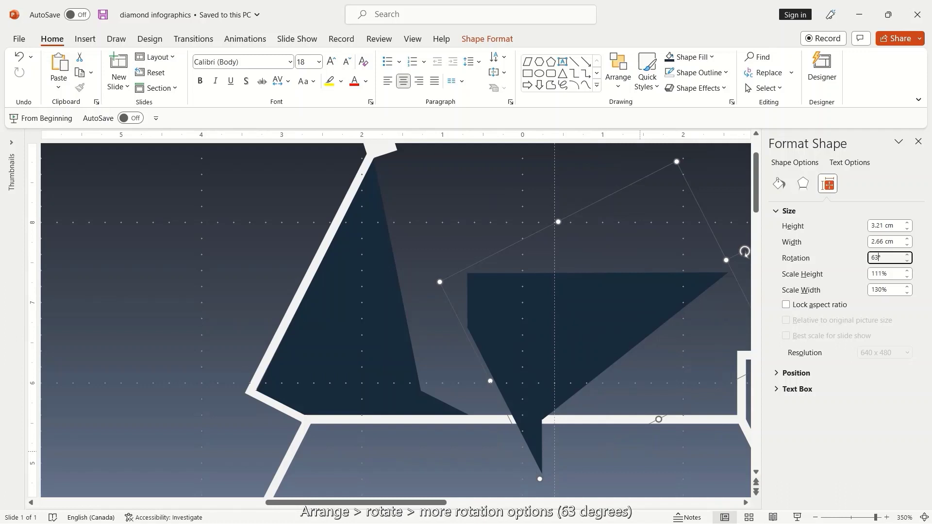
Place the rotated copy under the frame line beside the diamond and nudge it snugly into the corner
{"action": "left_click_drag", "start_coordinate": [438, 503], "coordinate": [466, 505]}
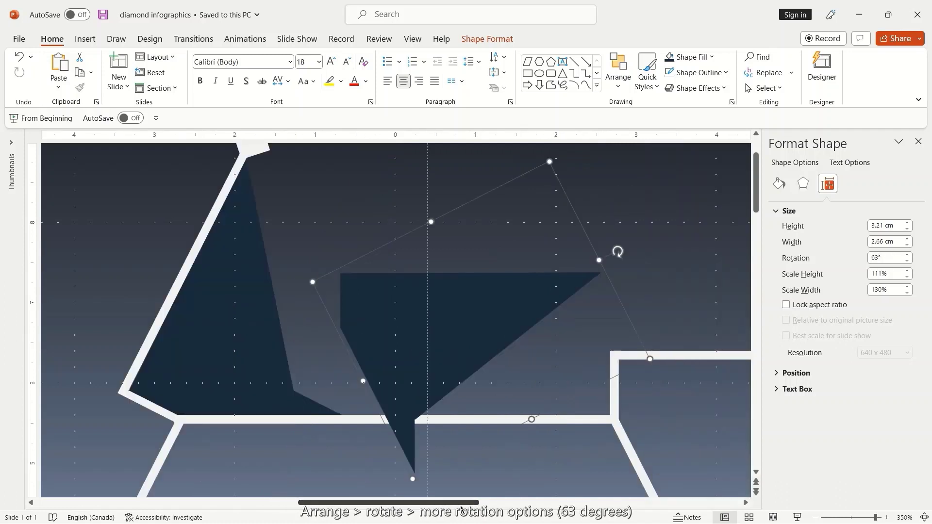
{"action": "left_click_drag", "start_coordinate": [328, 503], "coordinate": [407, 504]}
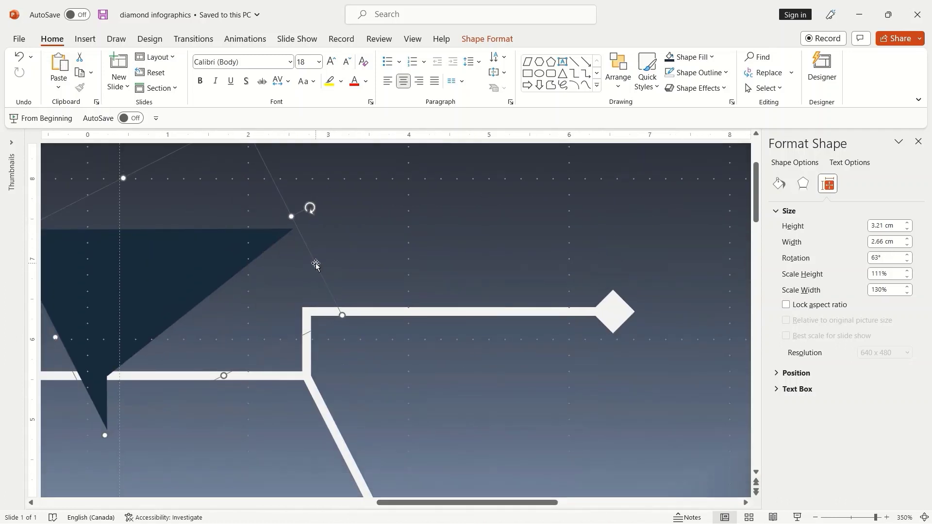
{"action": "left_click_drag", "start_coordinate": [316, 266], "coordinate": [578, 372]}
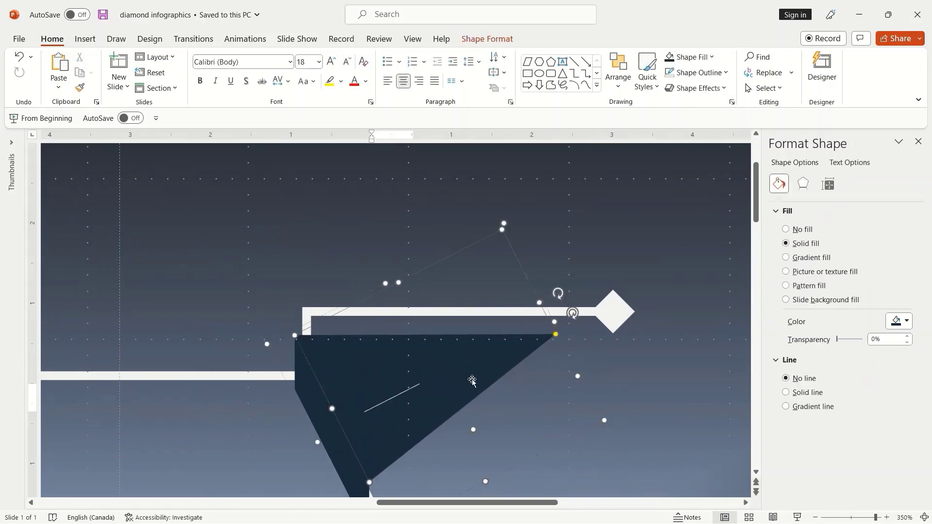
{"action": "left_click", "coordinate": [597, 405]}
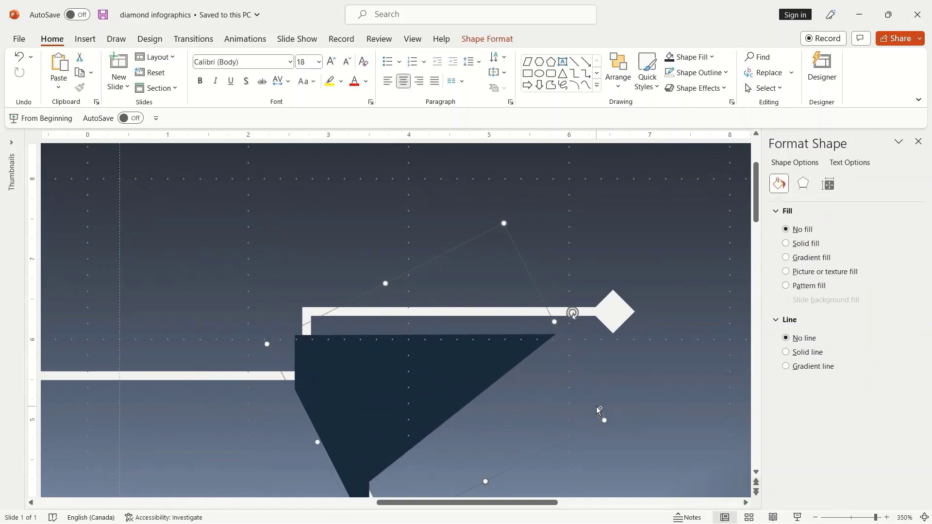
{"action": "key", "text": "Right"}
{"action": "key", "text": "Right"}
{"action": "key", "text": "Right"}
{"action": "key", "text": "Up"}
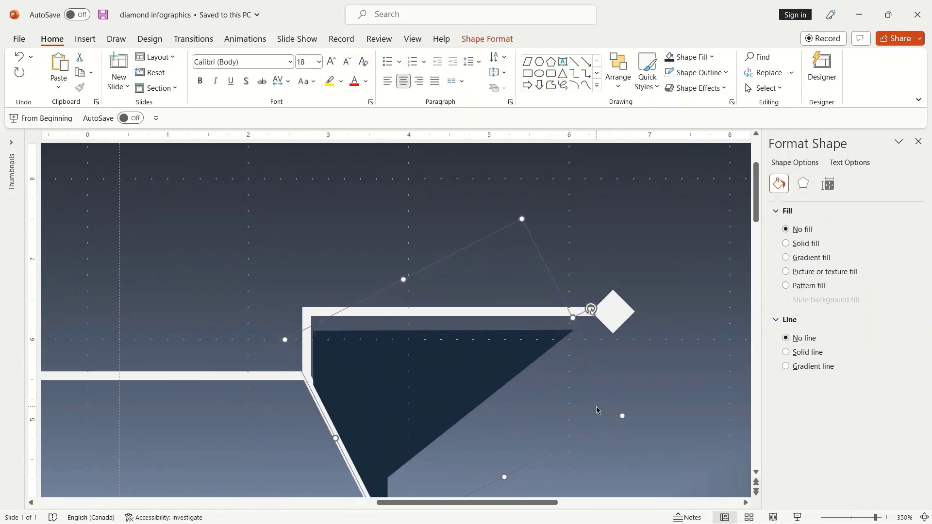
{"action": "key", "text": "ctrl+Up"}
{"action": "key", "text": "ctrl+Up"}
{"action": "key", "text": "ctrl+Up"}
{"action": "key", "text": "ctrl+Up"}
{"action": "key", "text": "ctrl+Up"}
{"action": "key", "text": "ctrl+Up"}
{"action": "key", "text": "ctrl+Up"}
{"action": "key", "text": "ctrl+Up"}
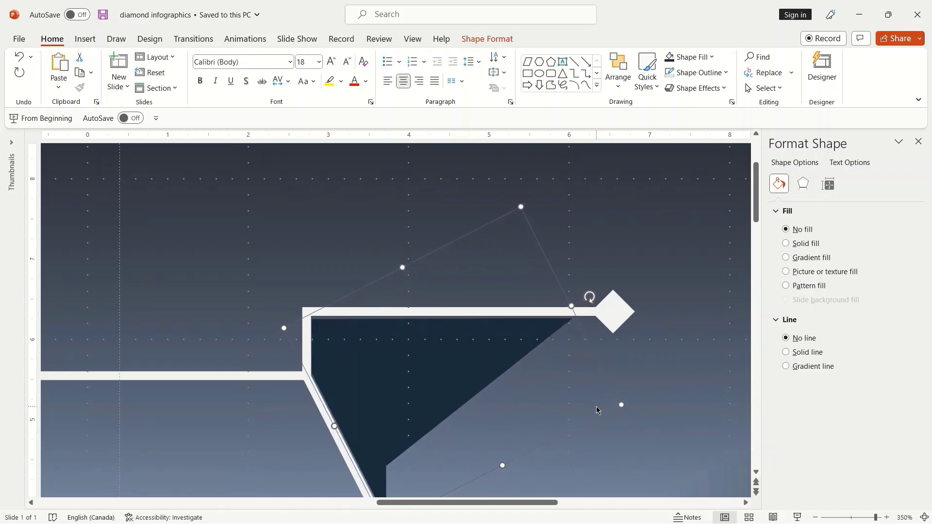
{"action": "key", "text": "ctrl+Down"}
{"action": "key", "text": "ctrl+Left"}
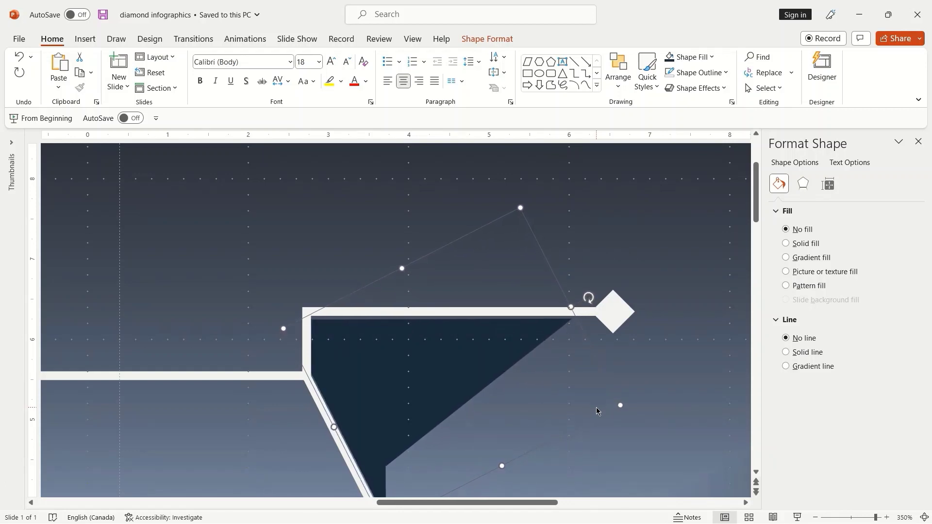
{"action": "left_click", "coordinate": [656, 382]}
{"action": "left_click", "coordinate": [489, 377]}
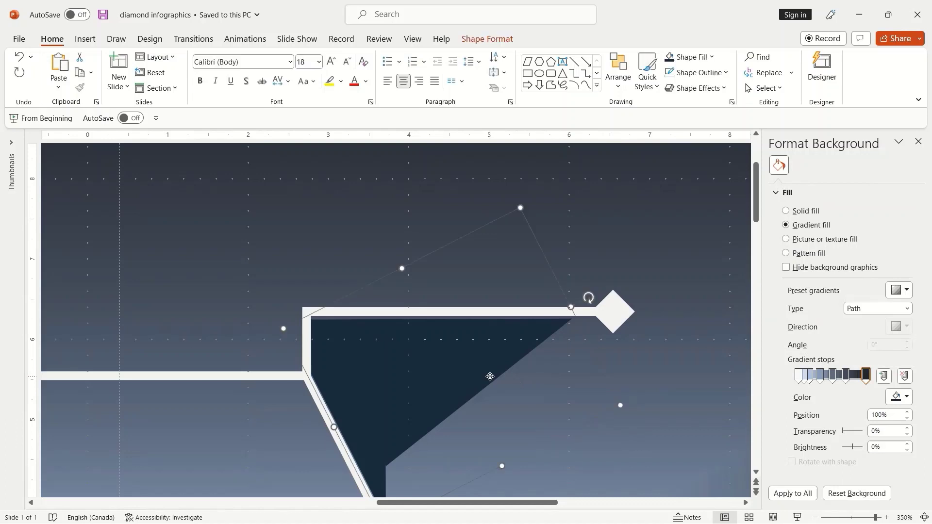
Ungroup the shape and set the dark triangle's height to 3.17 cm
{"action": "left_click", "coordinate": [618, 71]}
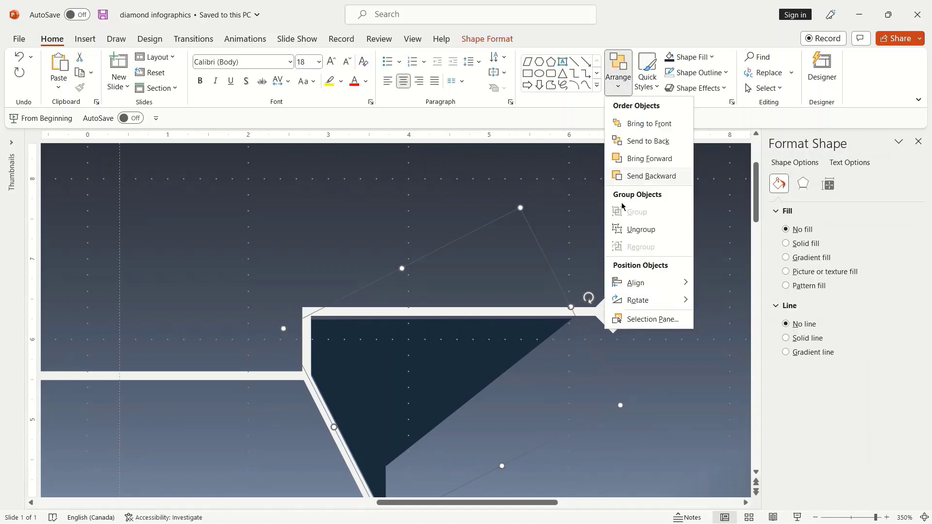
{"action": "left_click", "coordinate": [628, 229]}
{"action": "left_click", "coordinate": [636, 427]}
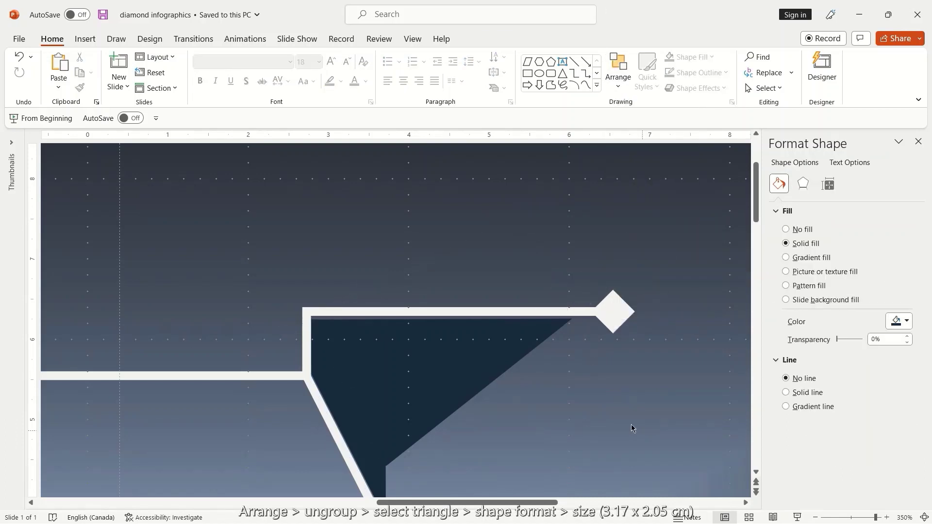
{"action": "left_click", "coordinate": [466, 370]}
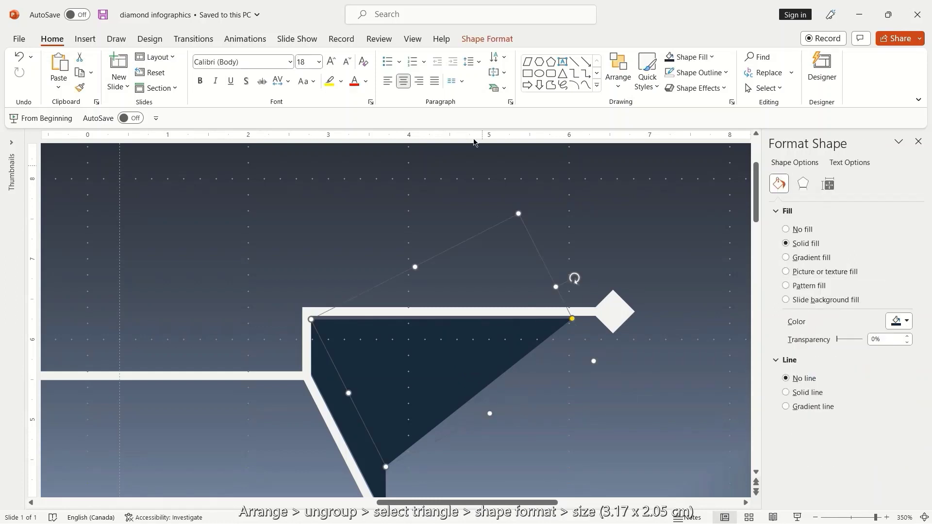
{"action": "left_click", "coordinate": [487, 39]}
{"action": "left_click", "coordinate": [761, 62]}
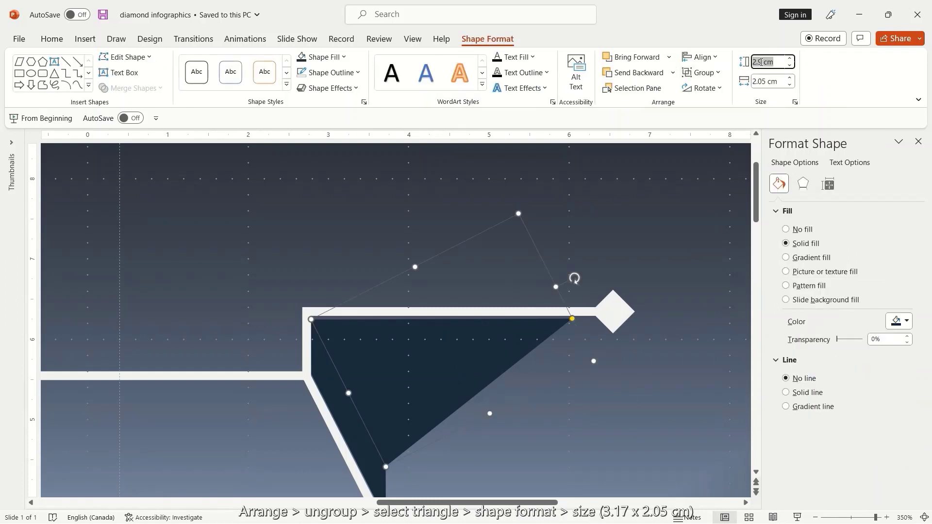
{"action": "left_click", "coordinate": [762, 61]}
{"action": "type", "text": "7"}
{"action": "key", "text": "Return"}
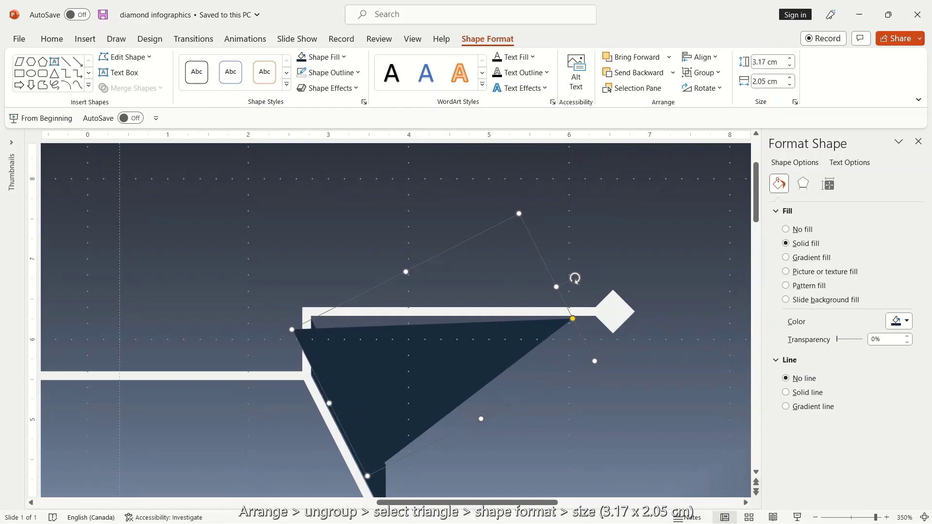
Nudge the triangle up toward the white diamond with the arrow keys
{"action": "key", "text": "Right"}
{"action": "key", "text": "Right"}
{"action": "key", "text": "Right"}
{"action": "key", "text": "Up"}
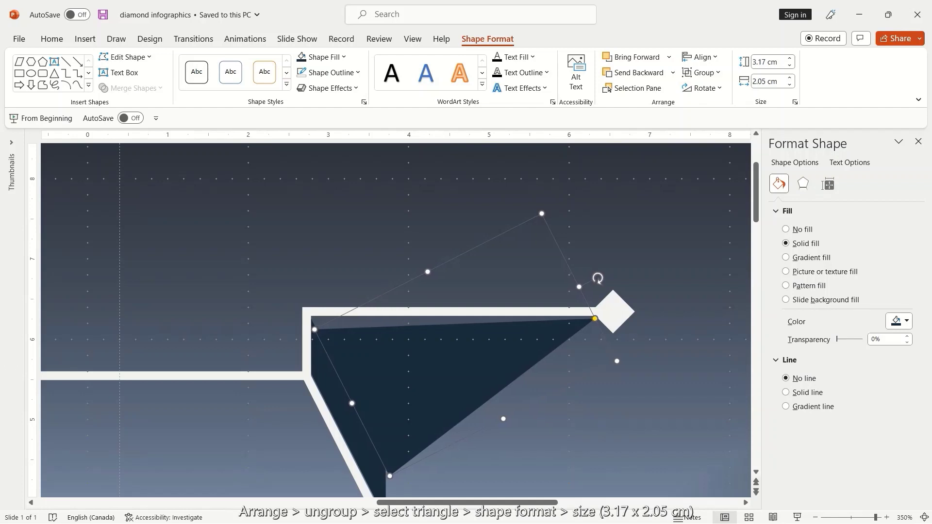
{"action": "key", "text": "Up"}
{"action": "key", "text": "Up"}
{"action": "key", "text": "Right"}
{"action": "key", "text": "Left"}
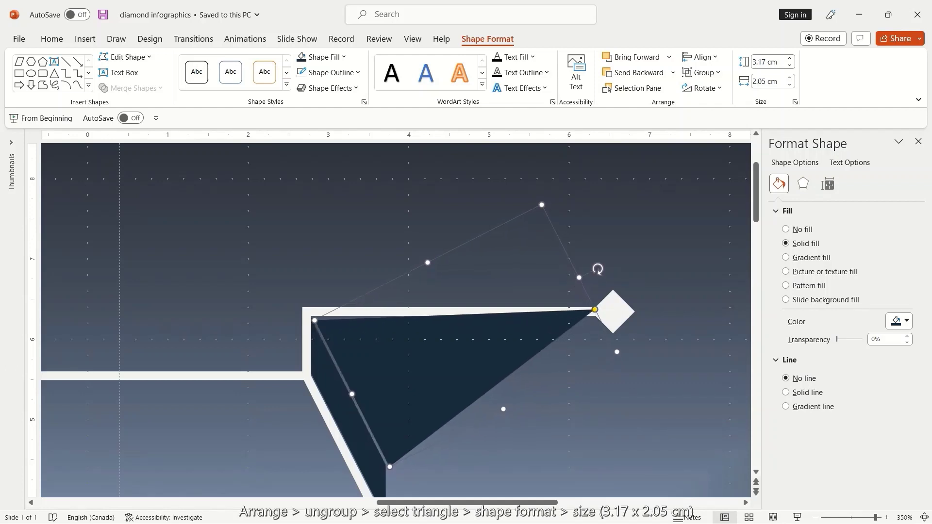
{"action": "key", "text": "Up"}
{"action": "key", "text": "Left"}
{"action": "key", "text": "Up"}
{"action": "key", "text": "Up"}
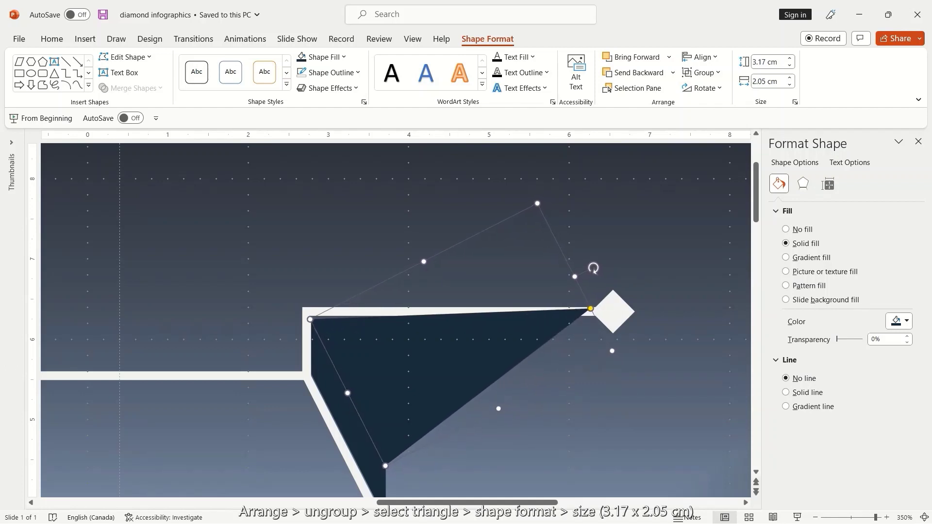
{"action": "key", "text": "Right"}
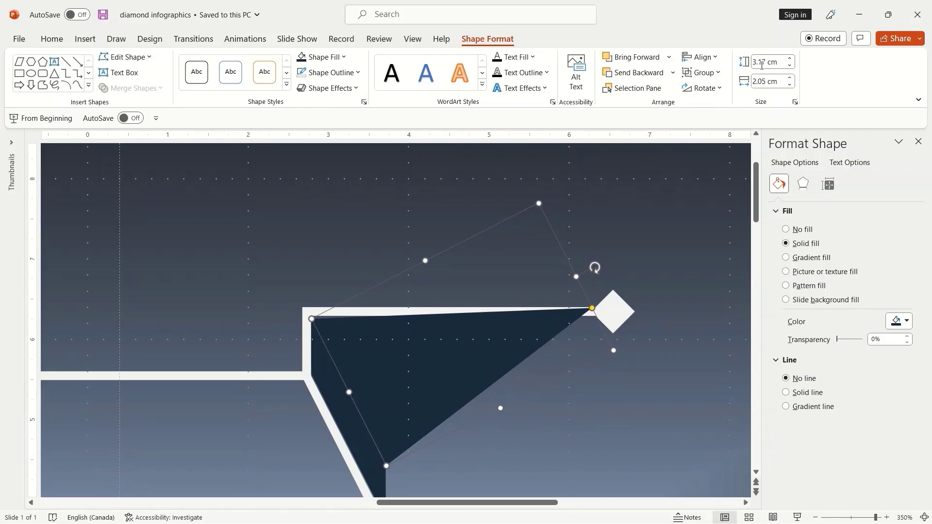
Adjust the triangle's tip handle so the point meets the diamond
{"action": "left_click", "coordinate": [640, 381]}
{"action": "left_click", "coordinate": [454, 370]}
{"action": "left_click", "coordinate": [613, 417]}
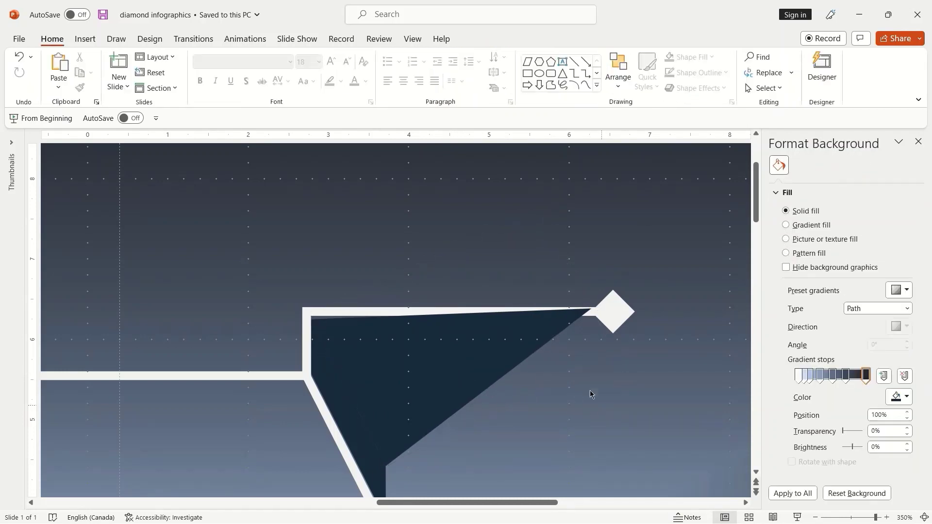
{"action": "left_click", "coordinate": [495, 361]}
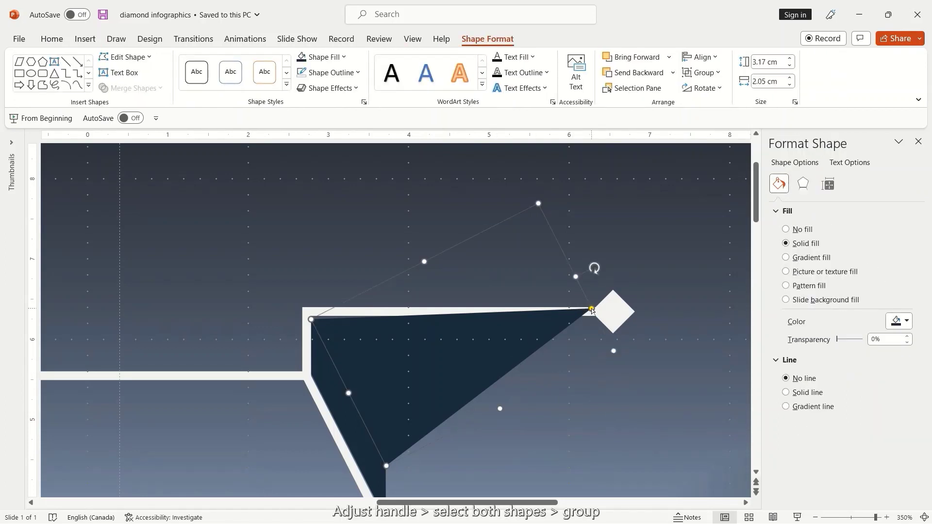
{"action": "left_click_drag", "start_coordinate": [591, 309], "coordinate": [594, 315]}
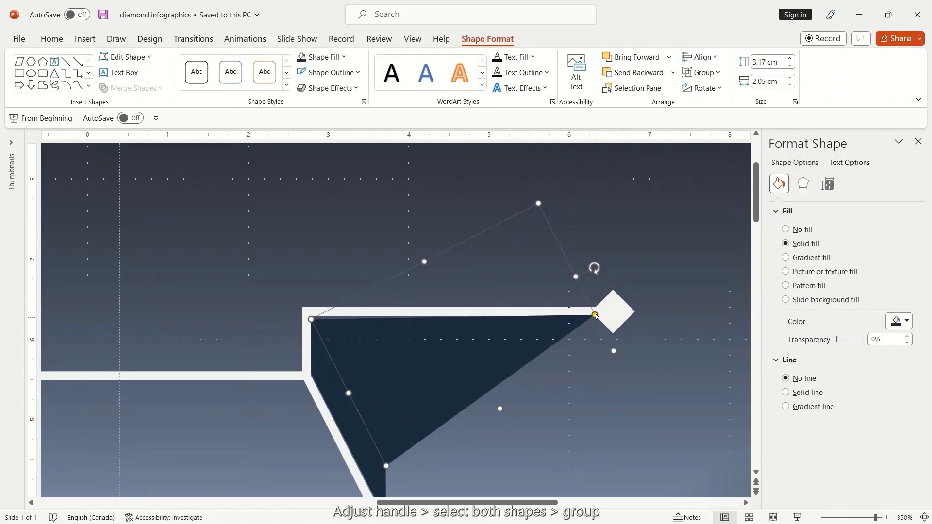
{"action": "left_click", "coordinate": [664, 366]}
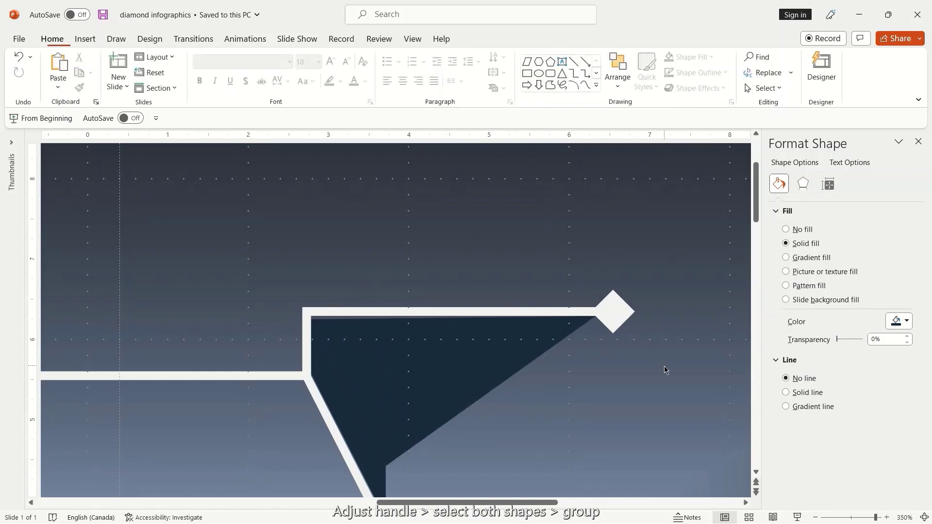
{"action": "left_click", "coordinate": [495, 360]}
Regroup the triangle with its strip into one 3.41 × 3.17 cm shape
{"action": "left_click", "coordinate": [351, 438], "text": "shift"}
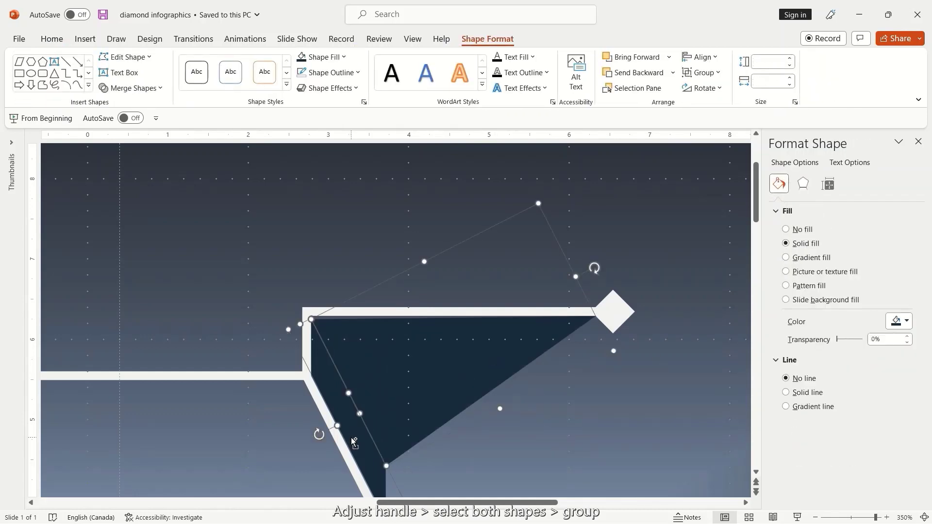
{"action": "left_click", "coordinate": [702, 72]}
{"action": "left_click", "coordinate": [699, 84]}
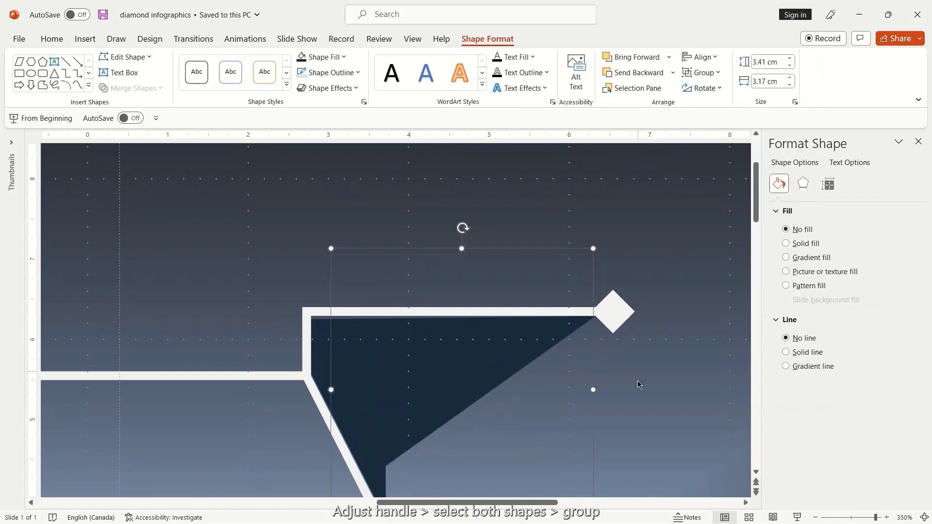
{"action": "left_click", "coordinate": [637, 389]}
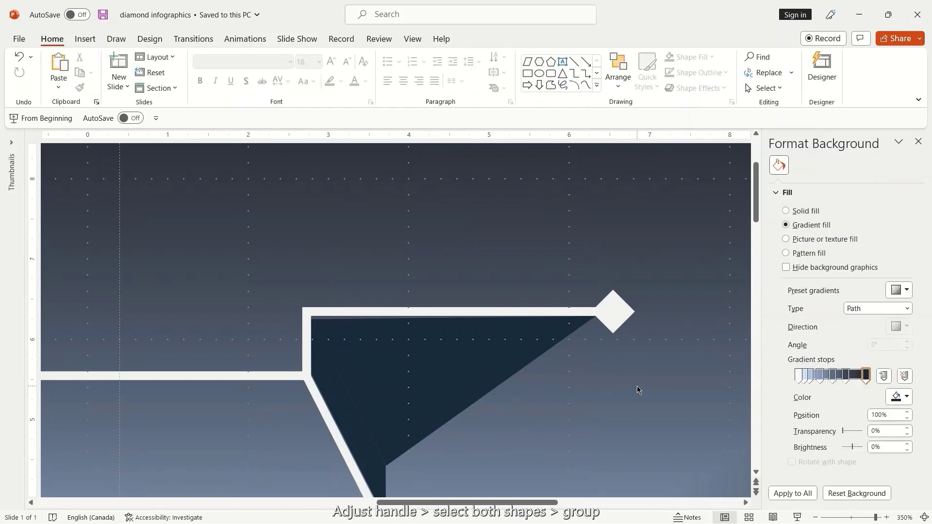
{"action": "left_click", "coordinate": [513, 348]}
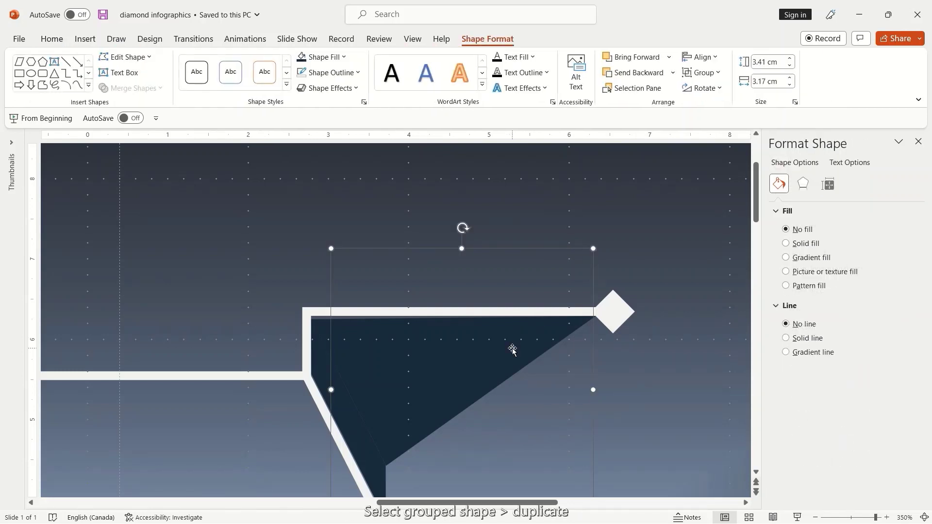
Duplicate the grouped dark triangle, shift the copy down-right, and rotate it 53 degrees
{"action": "key", "text": "ctrl+d"}
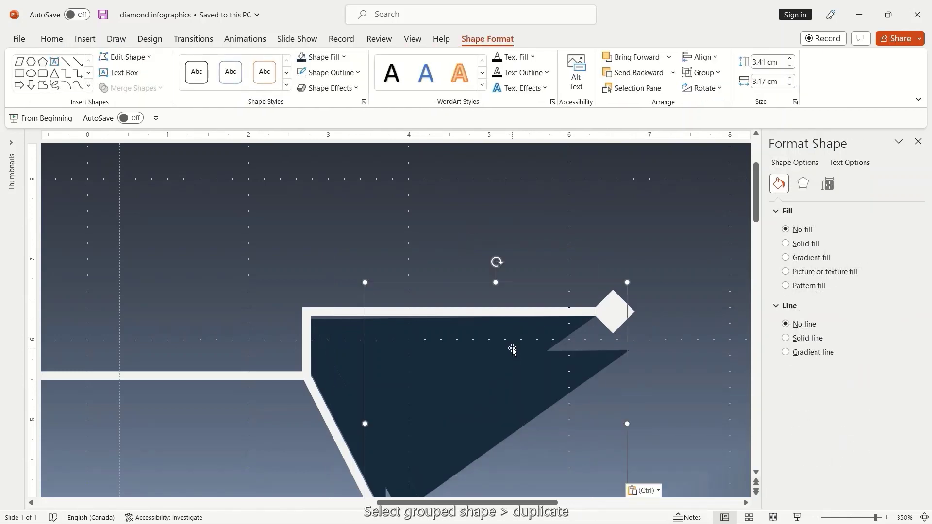
{"action": "key", "text": "Down"}
{"action": "key", "text": "Down"}
{"action": "key", "text": "Down"}
{"action": "key", "text": "Right"}
{"action": "key", "text": "Right"}
{"action": "key", "text": "Right"}
{"action": "key", "text": "Right"}
{"action": "key", "text": "Right"}
{"action": "key", "text": "Right"}
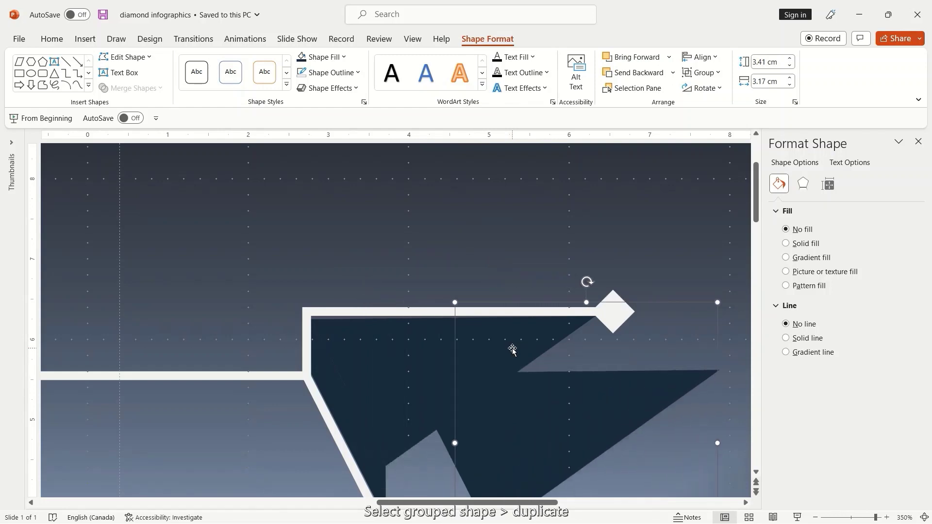
{"action": "key", "text": "Right"}
{"action": "key", "text": "Right"}
{"action": "key", "text": "Right"}
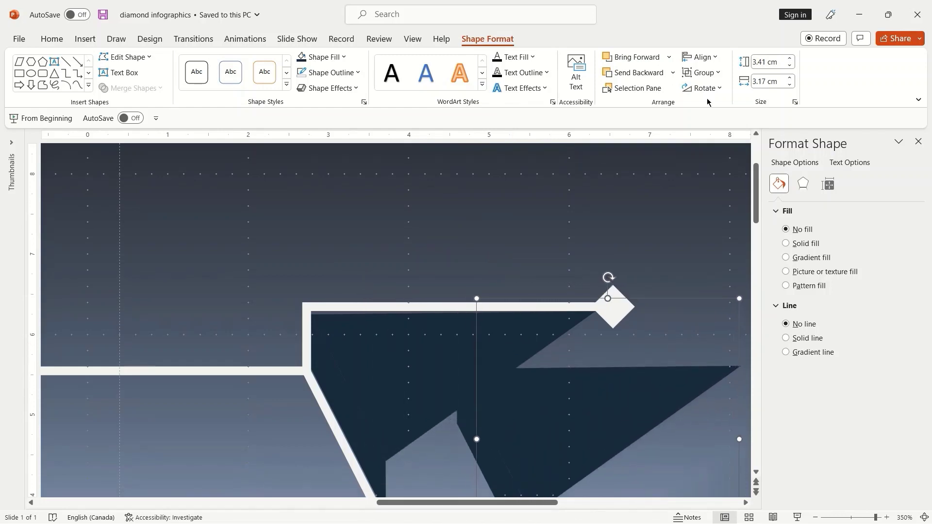
{"action": "left_click", "coordinate": [710, 88]}
{"action": "left_click", "coordinate": [728, 172]}
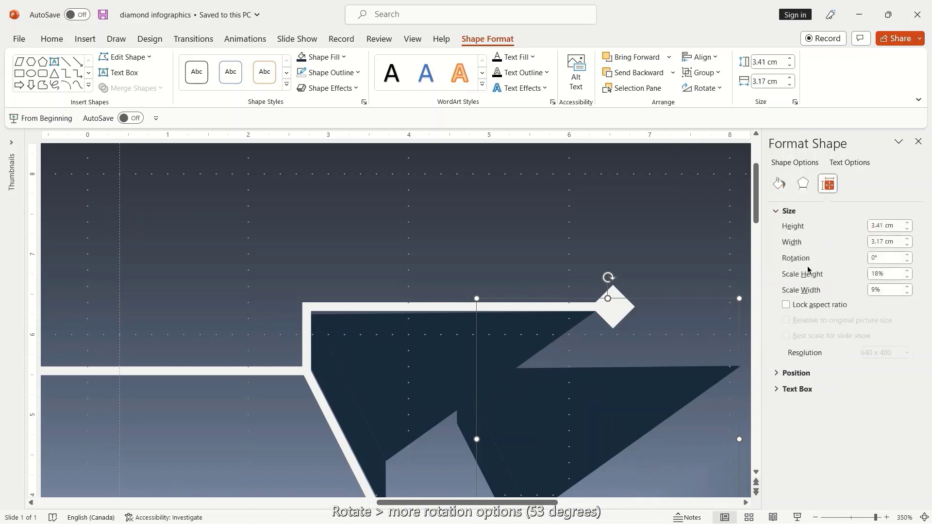
{"action": "left_click", "coordinate": [875, 262]}
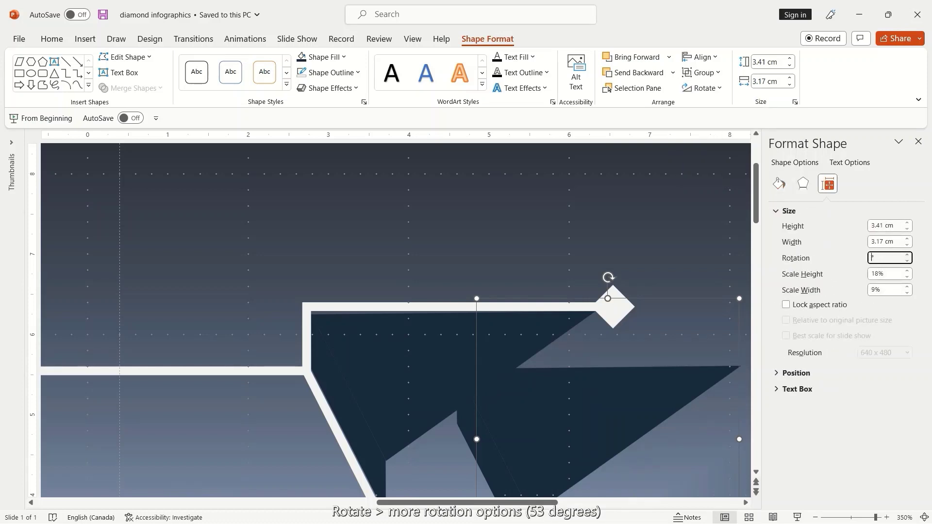
{"action": "type", "text": "53"}
{"action": "key", "text": "Return"}
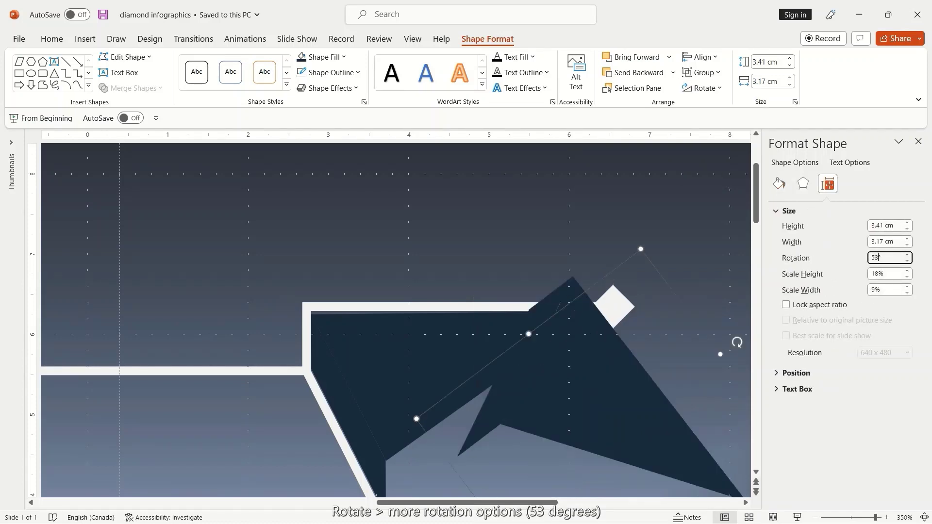
{"action": "left_click", "coordinate": [670, 243]}
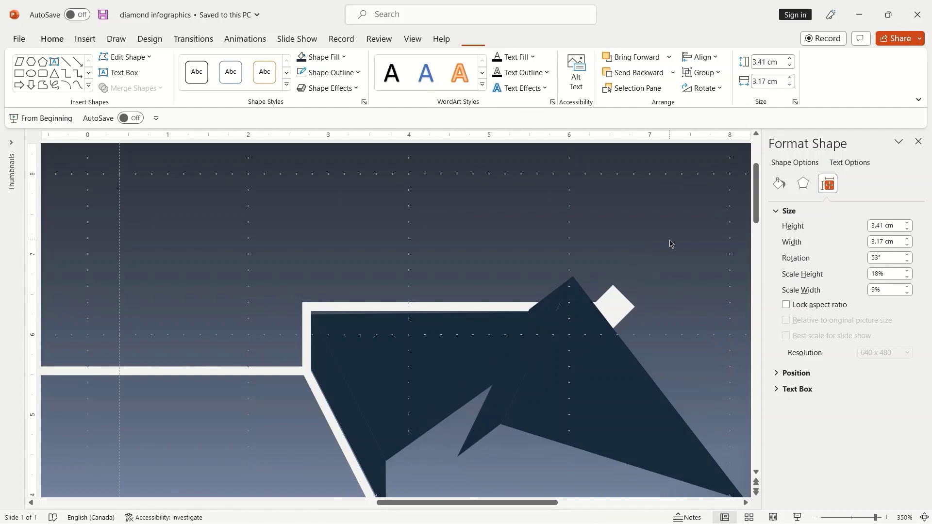
Drag the rotated triangle down into the white outline and nudge it snugly into the corner
{"action": "scroll", "coordinate": [705, 260], "scroll_direction": "down", "scroll_amount": 3}
{"action": "scroll", "coordinate": [680, 259], "scroll_direction": "down", "scroll_amount": 3}
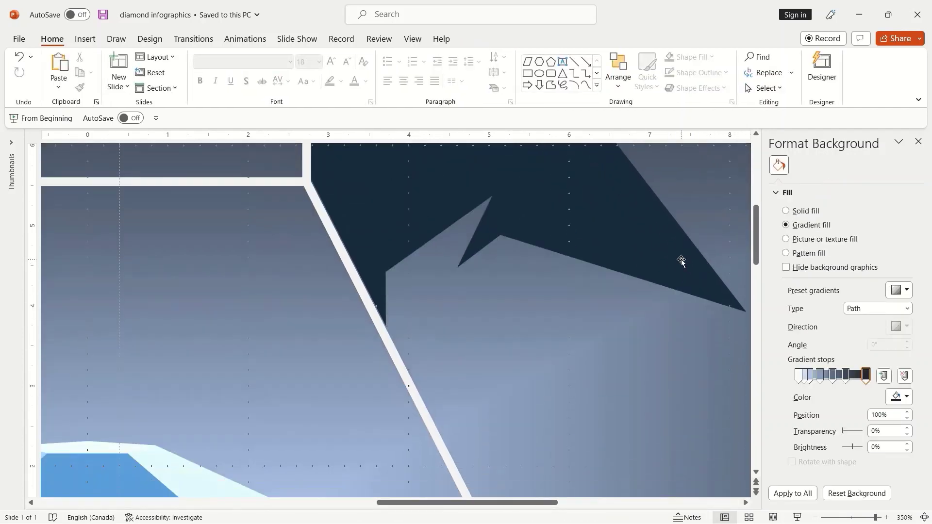
{"action": "left_click", "coordinate": [681, 259]}
{"action": "scroll", "coordinate": [663, 362], "scroll_direction": "down", "scroll_amount": 1}
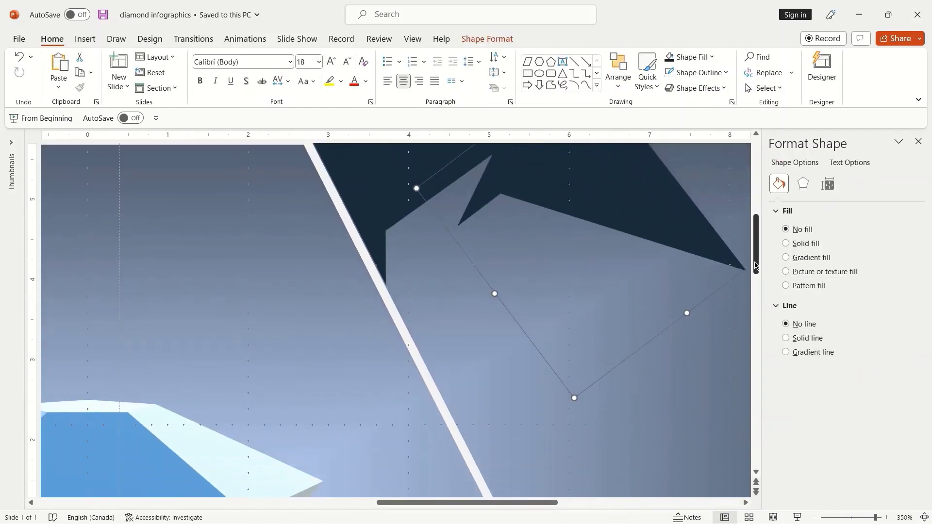
{"action": "mouse_move", "coordinate": [668, 327]}
{"action": "left_mouse_down"}
{"action": "mouse_move", "coordinate": [664, 353]}
{"action": "mouse_move", "coordinate": [662, 222]}
{"action": "left_mouse_up"}
{"action": "scroll", "coordinate": [652, 382], "scroll_direction": "down", "scroll_amount": 3}
{"action": "scroll", "coordinate": [555, 187], "scroll_direction": "down", "scroll_amount": 4}
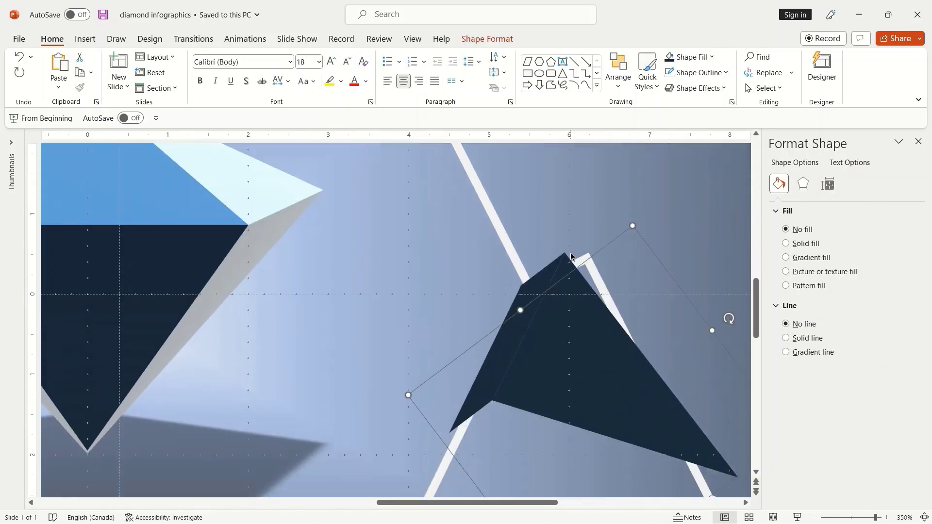
{"action": "left_click_drag", "start_coordinate": [562, 241], "coordinate": [571, 256]}
{"action": "key", "text": "ctrl+Right"}
{"action": "key", "text": "ctrl+Up"}
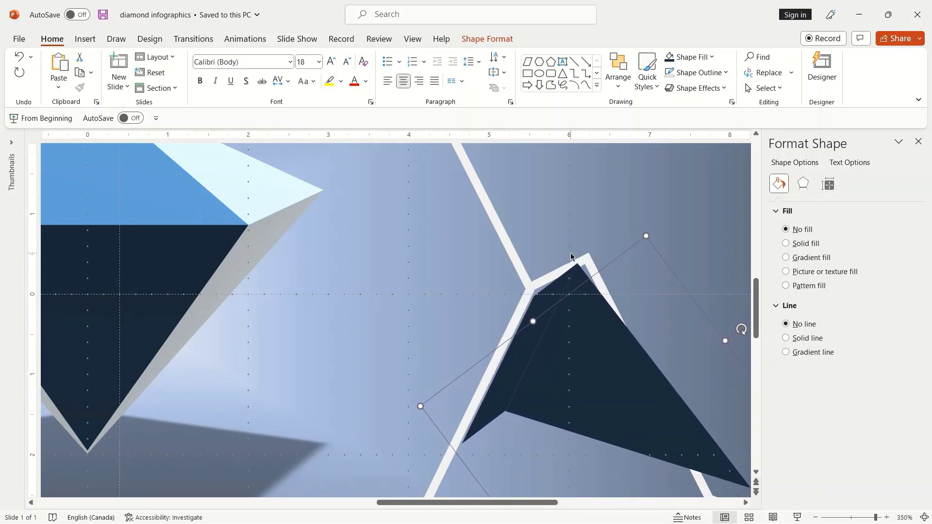
{"action": "key", "text": "ctrl+Down"}
{"action": "key", "text": "ctrl+Left"}
{"action": "key", "text": "ctrl+Down"}
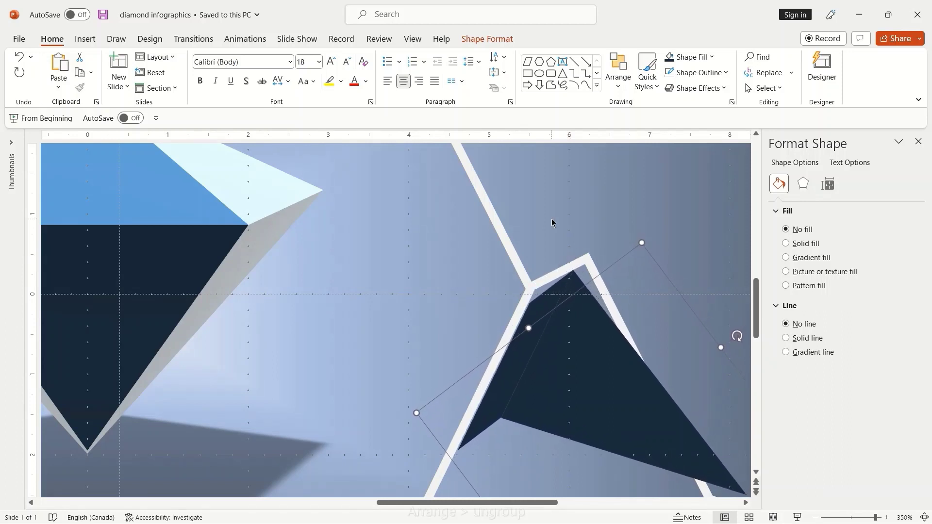
{"action": "left_click", "coordinate": [621, 80]}
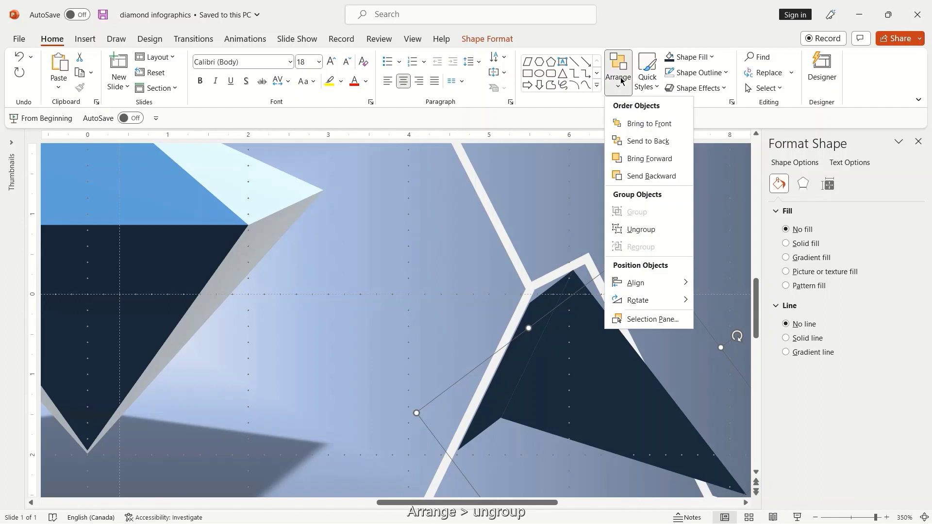
Ungroup the dark shape and shift the triangle piece to the right
{"action": "left_click", "coordinate": [640, 230]}
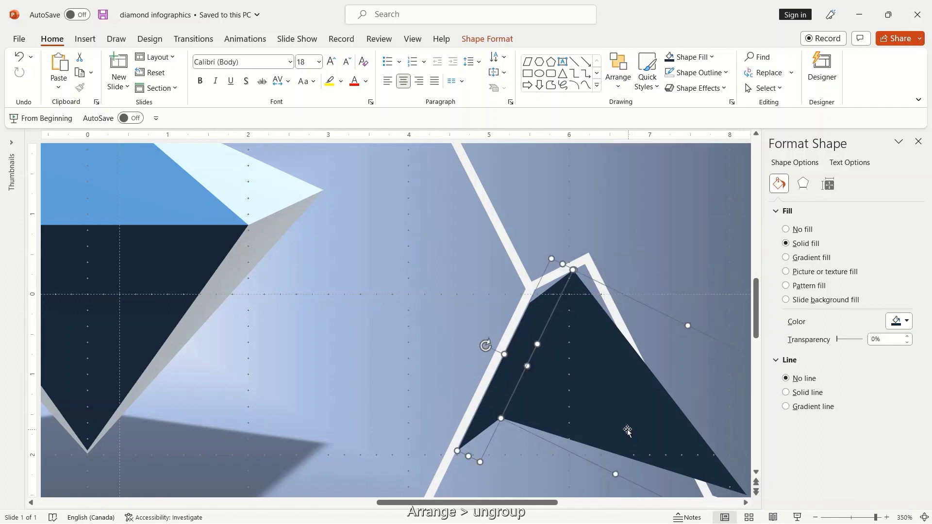
{"action": "left_click", "coordinate": [652, 334]}
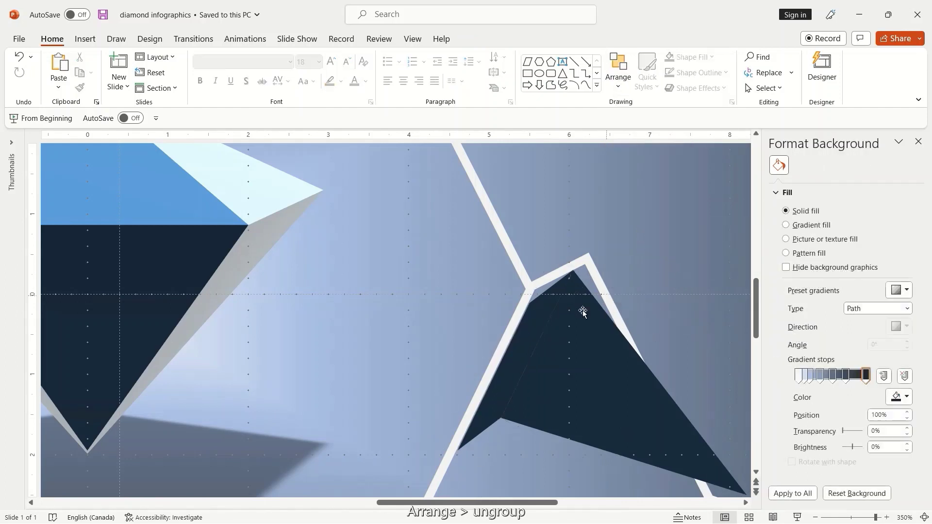
{"action": "left_click", "coordinate": [559, 345]}
{"action": "key", "text": "Right"}
{"action": "key", "text": "Right"}
{"action": "key", "text": "Right"}
{"action": "key", "text": "Right"}
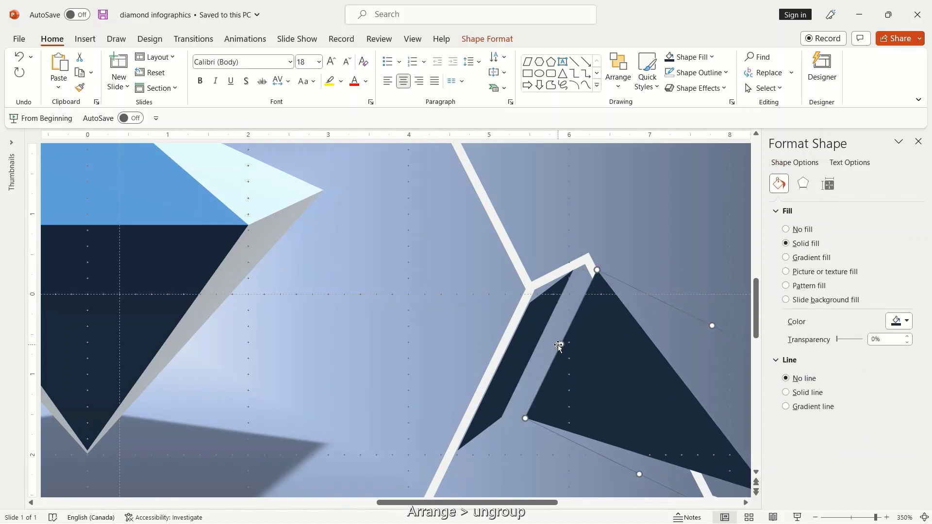
Set the thin parallelogram's height to 0.43 cm and nudge it right and up
{"action": "left_click", "coordinate": [527, 354]}
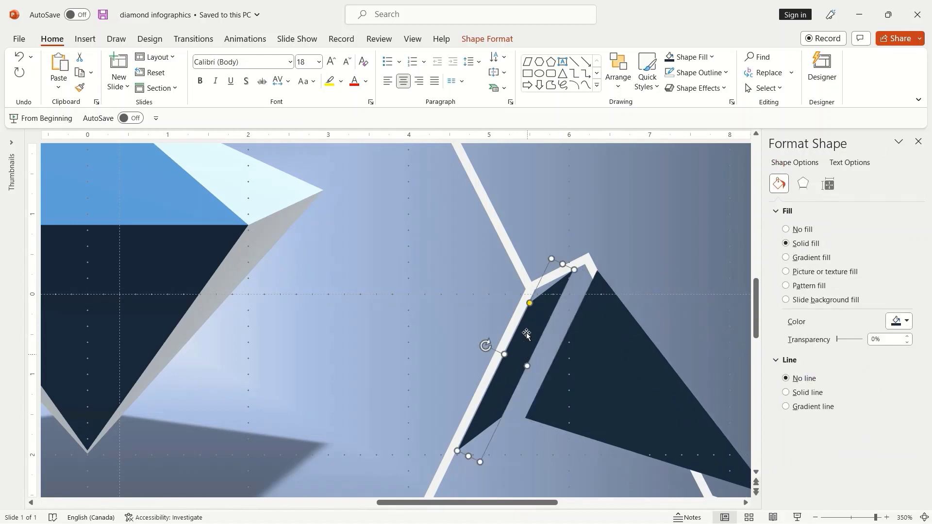
{"action": "left_click", "coordinate": [487, 40]}
{"action": "left_click", "coordinate": [757, 62]}
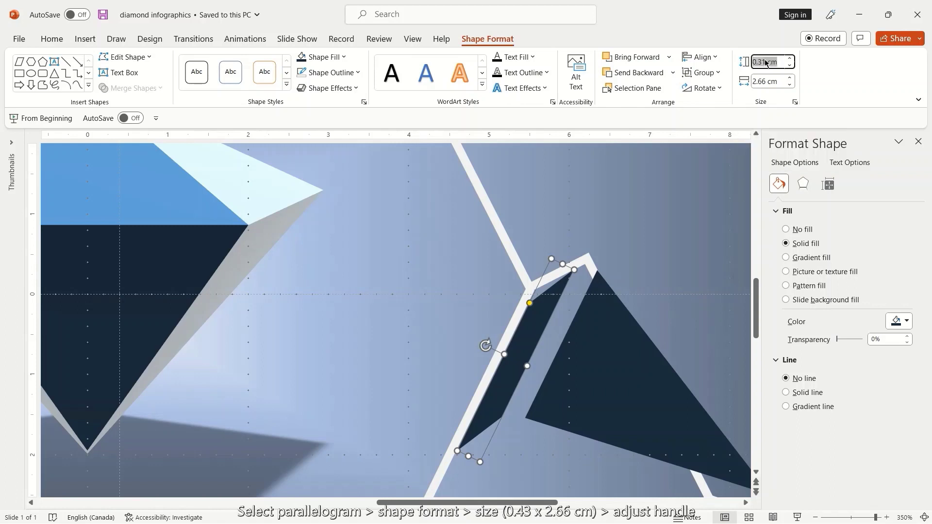
{"action": "type", "text": "0.43"}
{"action": "key", "text": "Return"}
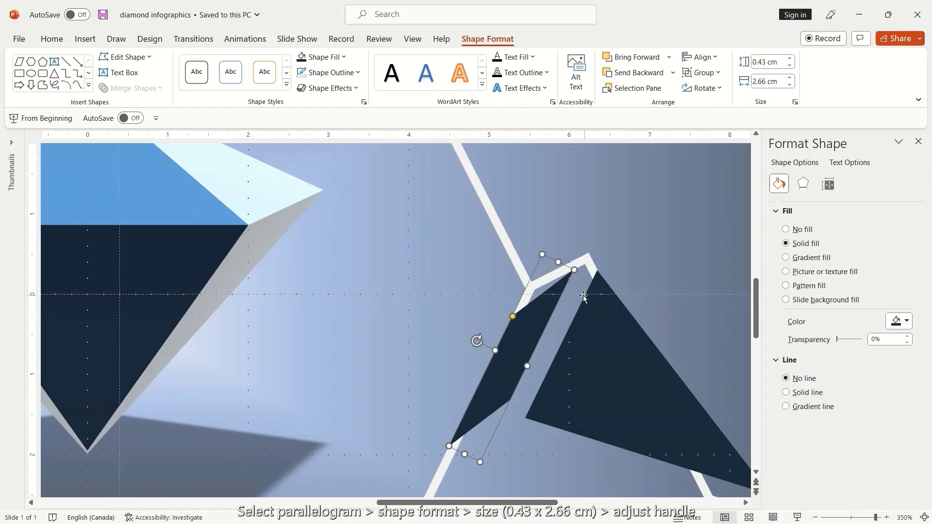
{"action": "key", "text": "Right"}
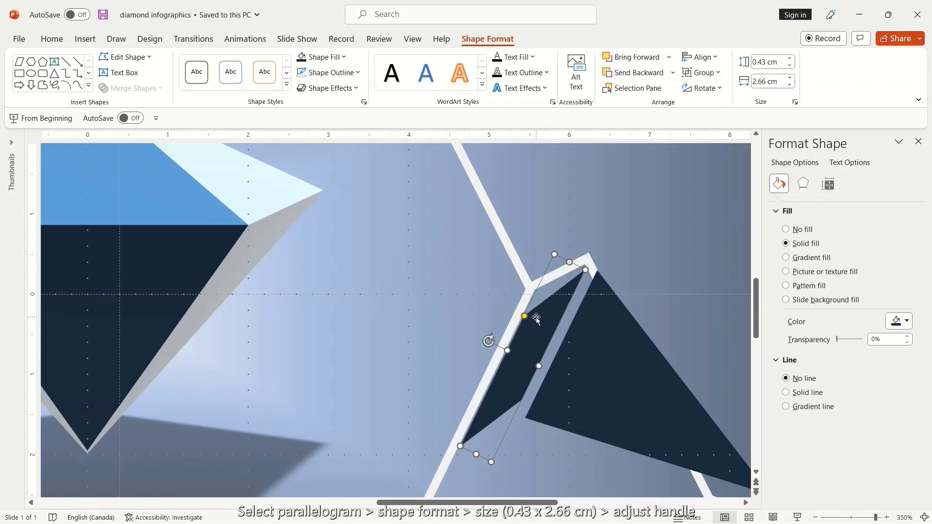
{"action": "key", "text": "Up"}
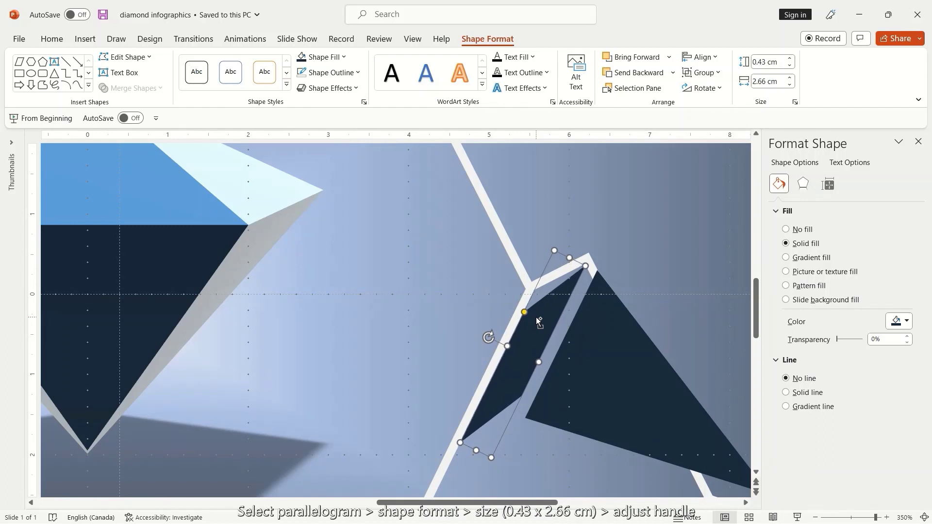
{"action": "key", "text": "Up"}
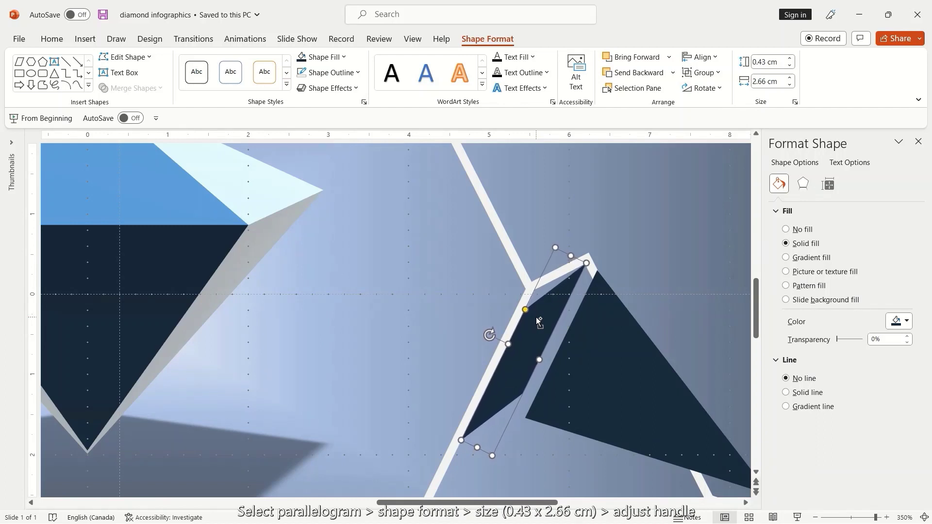
Adjust the parallelogram's slant so it follows the white frame line
{"action": "left_click", "coordinate": [622, 278]}
{"action": "left_click", "coordinate": [554, 315]}
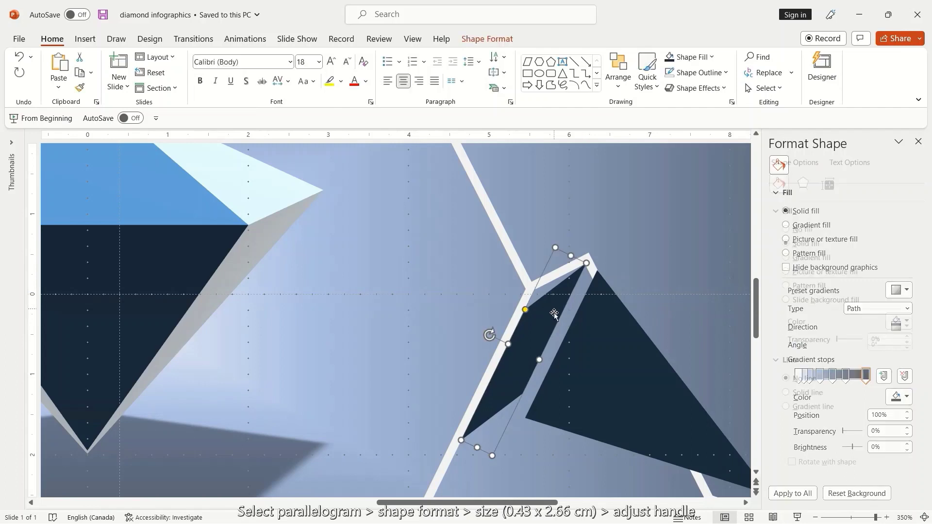
{"action": "left_click", "coordinate": [606, 276]}
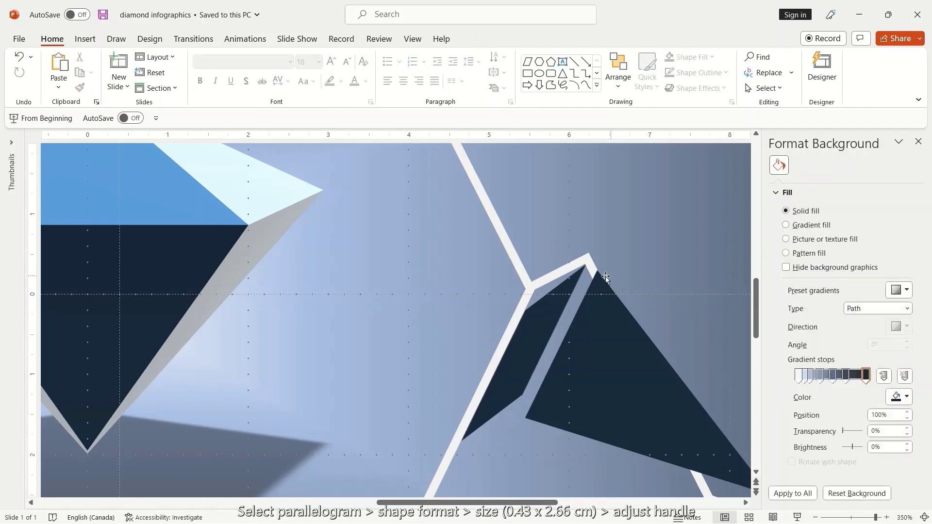
{"action": "left_click", "coordinate": [558, 296]}
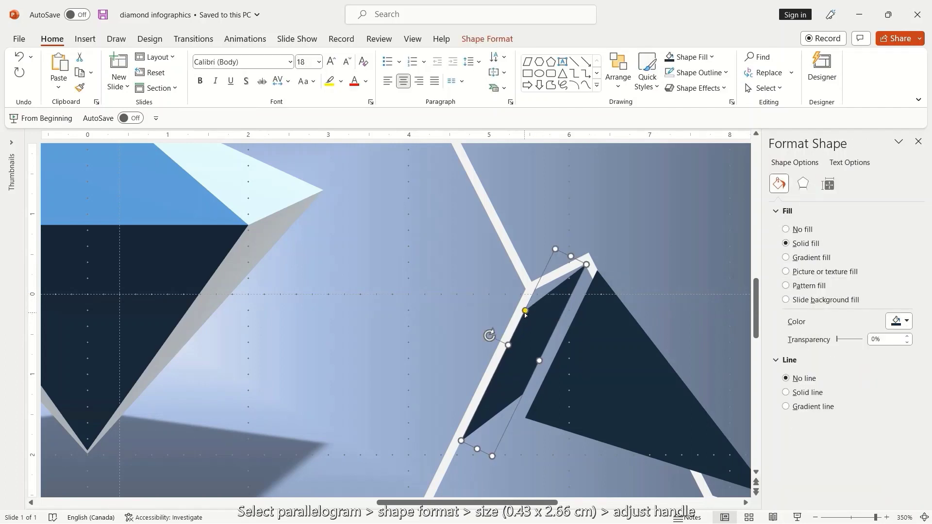
{"action": "left_click_drag", "start_coordinate": [525, 311], "coordinate": [534, 292]}
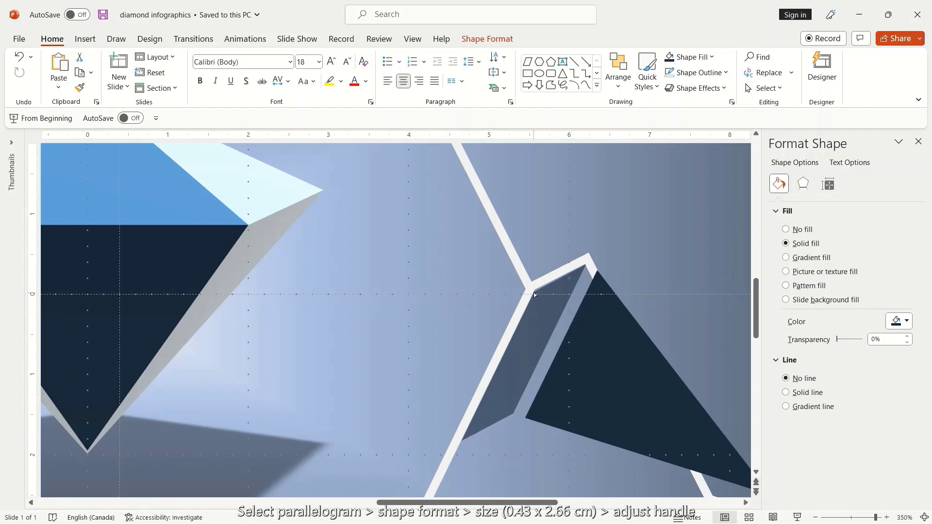
Set the dark triangle's height to 2.6 cm
{"action": "left_click", "coordinate": [631, 278]}
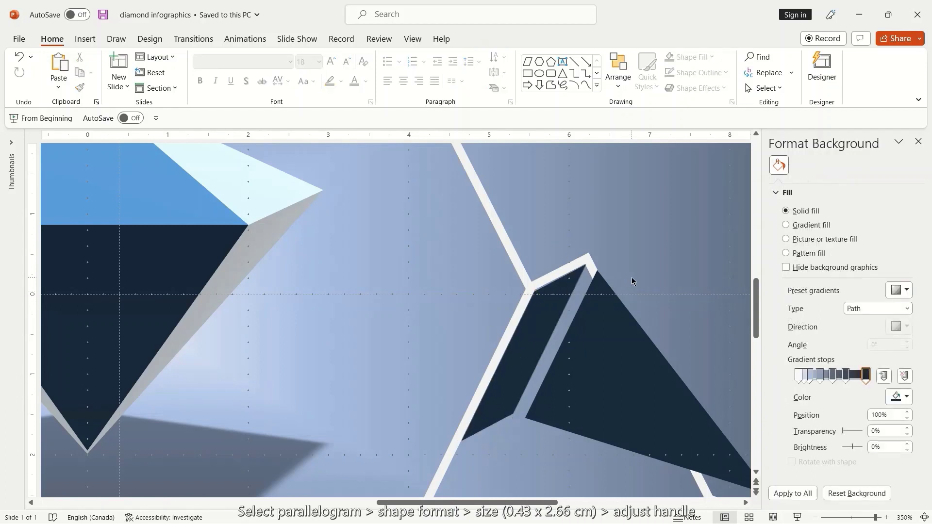
{"action": "left_click", "coordinate": [607, 334]}
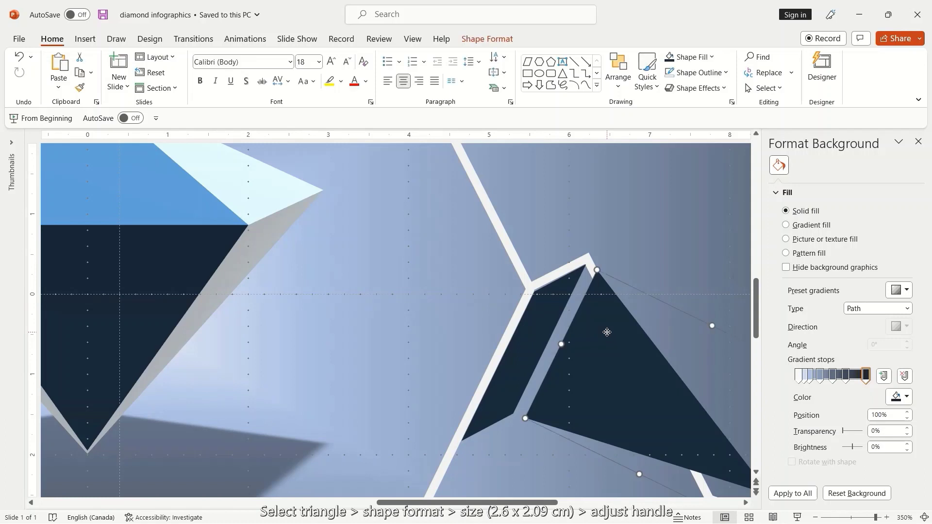
{"action": "left_click", "coordinate": [496, 39]}
{"action": "left_click", "coordinate": [763, 60]}
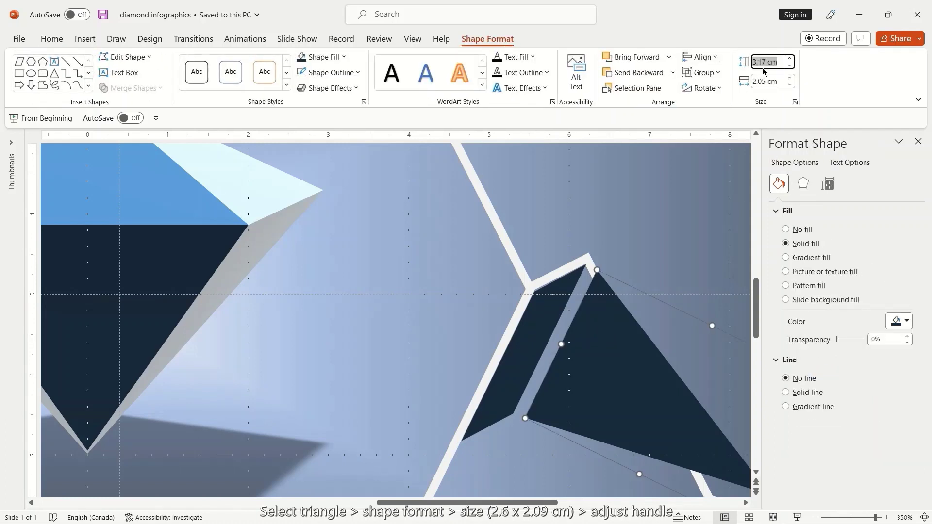
{"action": "type", "text": "2.6"}
{"action": "key", "text": "Return"}
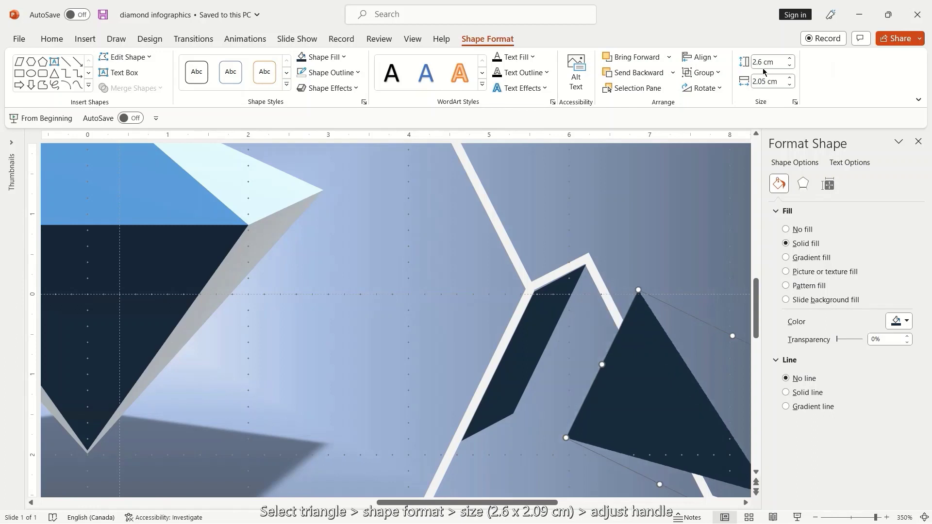
{"action": "left_click", "coordinate": [764, 80]}
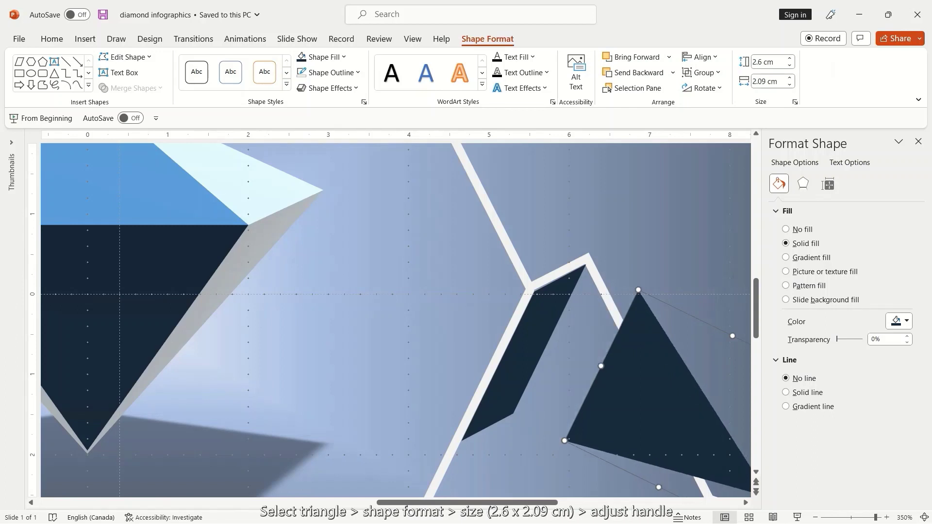
Slide the triangle left beside the parallelogram and stretch its lower corner into the outline
{"action": "mouse_move", "coordinate": [651, 388]}
{"action": "left_mouse_down"}
{"action": "mouse_move", "coordinate": [590, 388]}
{"action": "mouse_move", "coordinate": [599, 362]}
{"action": "left_mouse_up"}
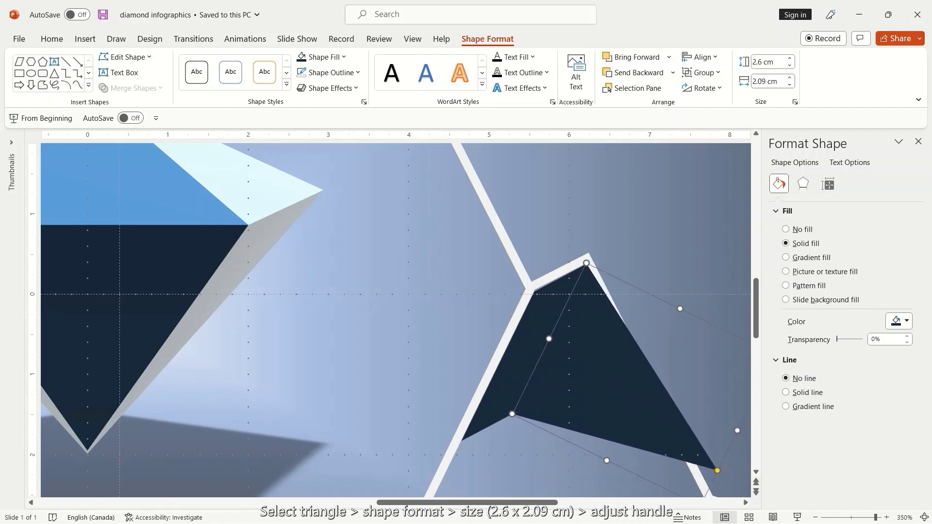
{"action": "left_click", "coordinate": [597, 386]}
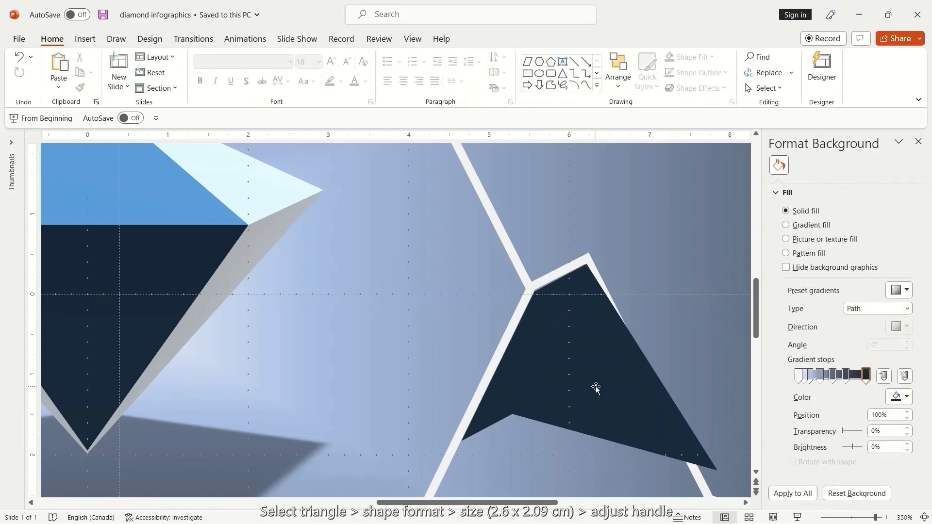
{"action": "left_click", "coordinate": [596, 388]}
{"action": "scroll", "coordinate": [738, 418], "scroll_direction": "down", "scroll_amount": 3}
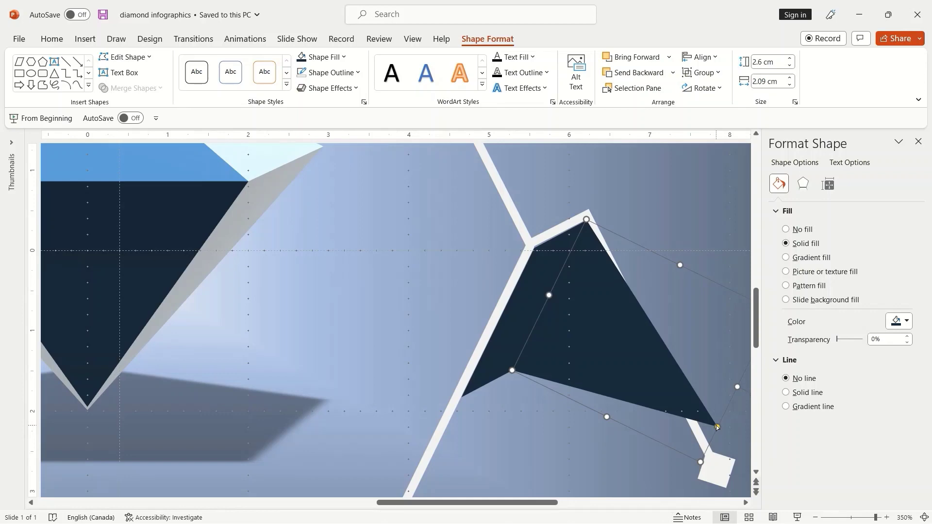
{"action": "left_click_drag", "start_coordinate": [717, 430], "coordinate": [695, 451]}
Group the navy triangle with its parallelogram strip, then zoom out to the whole slide
{"action": "left_click", "coordinate": [598, 386]}
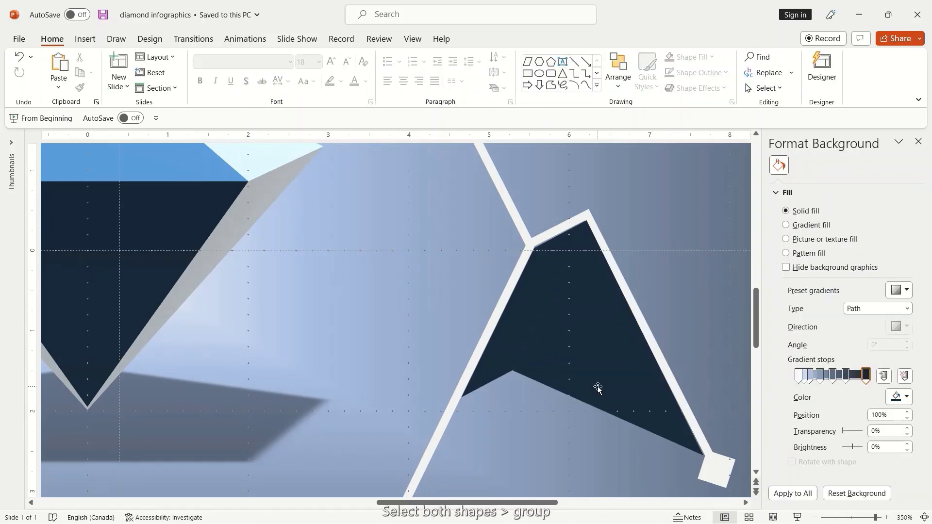
{"action": "left_click", "coordinate": [599, 386]}
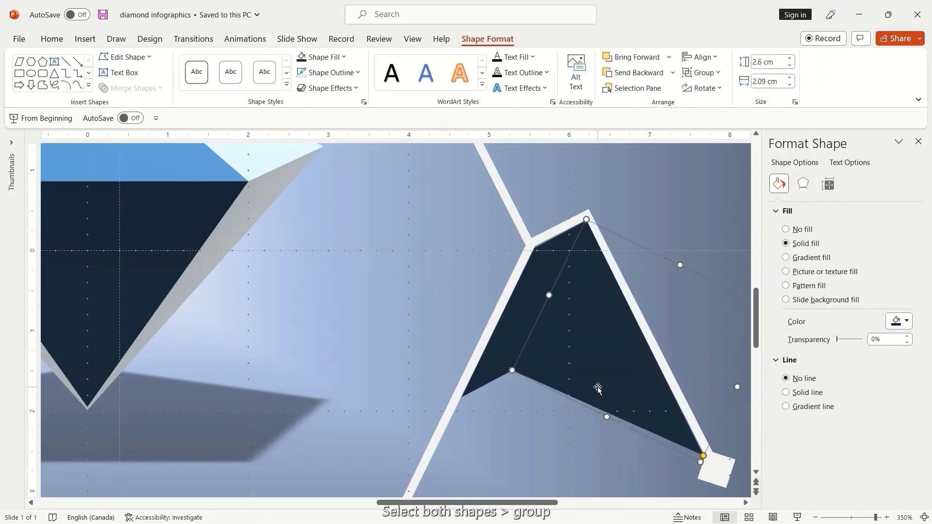
{"action": "left_click", "coordinate": [509, 338], "text": "shift"}
{"action": "left_click", "coordinate": [715, 74]}
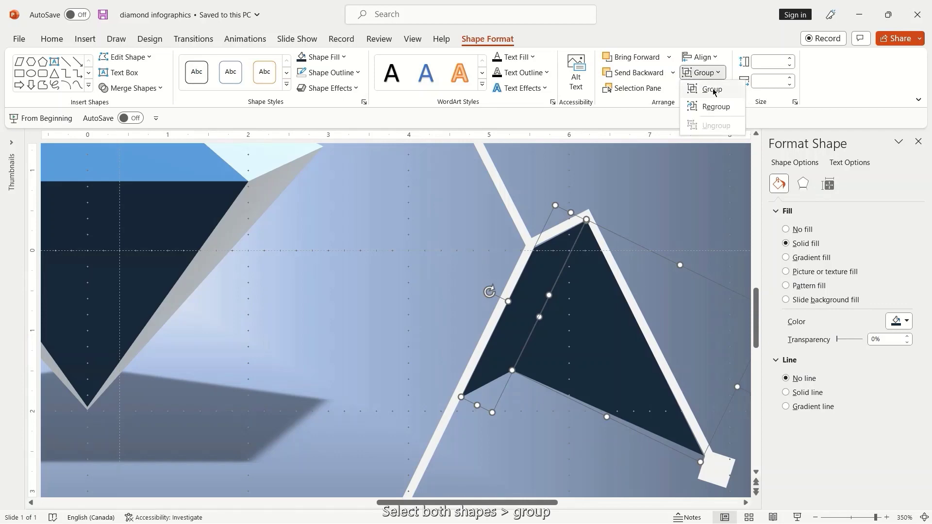
{"action": "left_click", "coordinate": [712, 90]}
{"action": "key", "text": "Escape"}
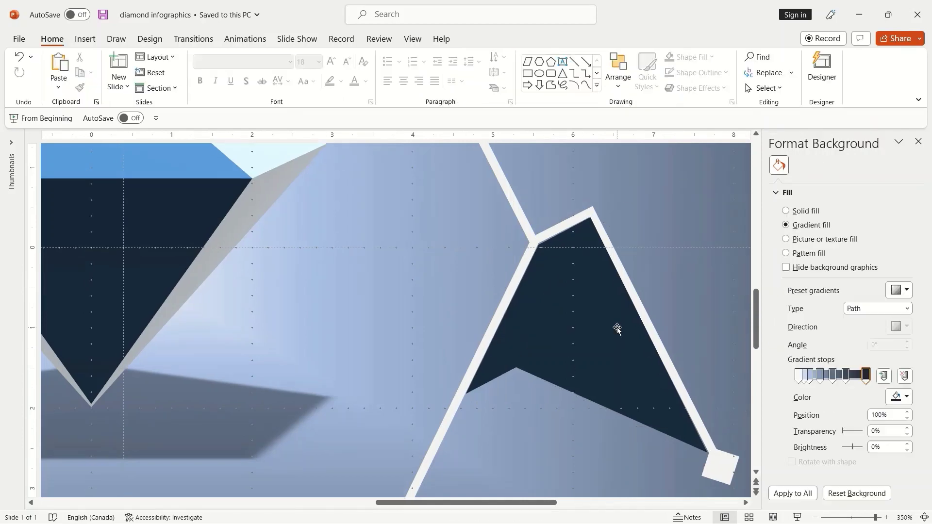
{"action": "left_click_drag", "start_coordinate": [875, 518], "coordinate": [850, 518]}
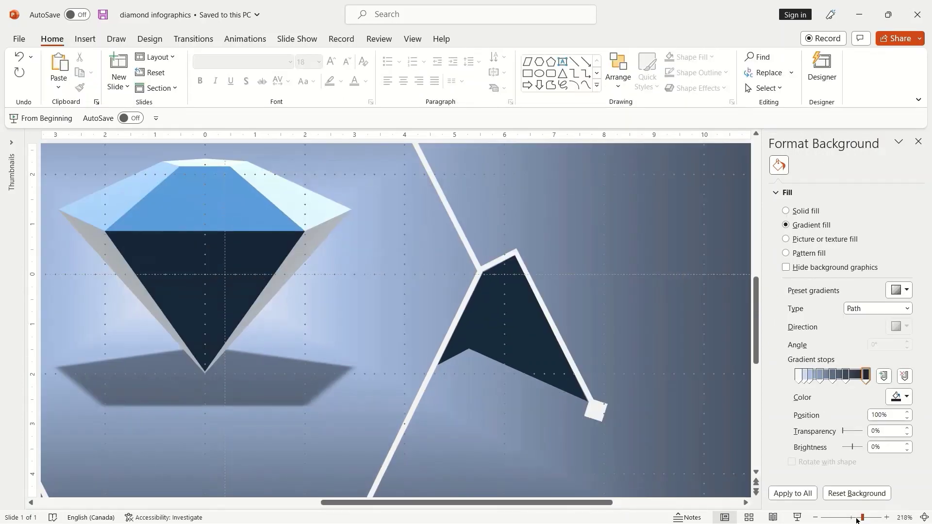
Duplicate the top dark triangle and flip the copy vertically and horizontally
{"action": "scroll", "coordinate": [380, 316], "scroll_direction": "up", "scroll_amount": 1}
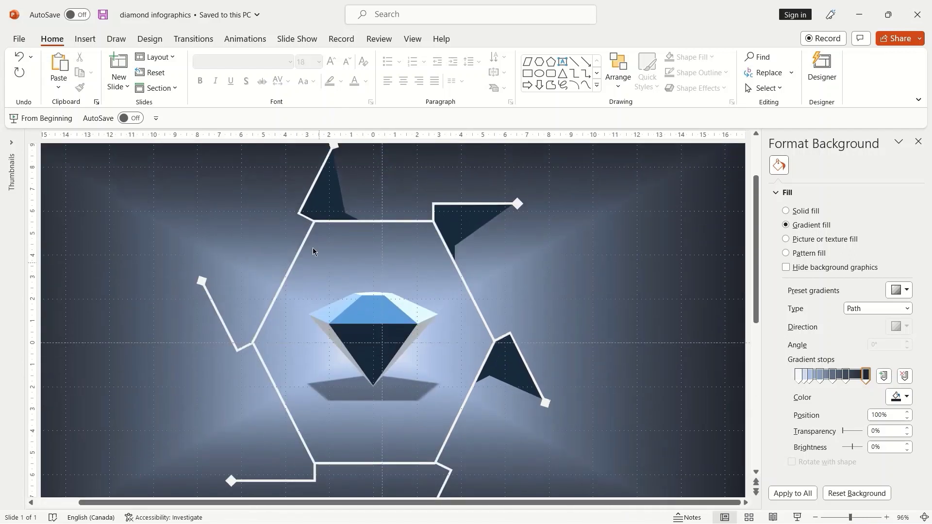
{"action": "left_click", "coordinate": [326, 207]}
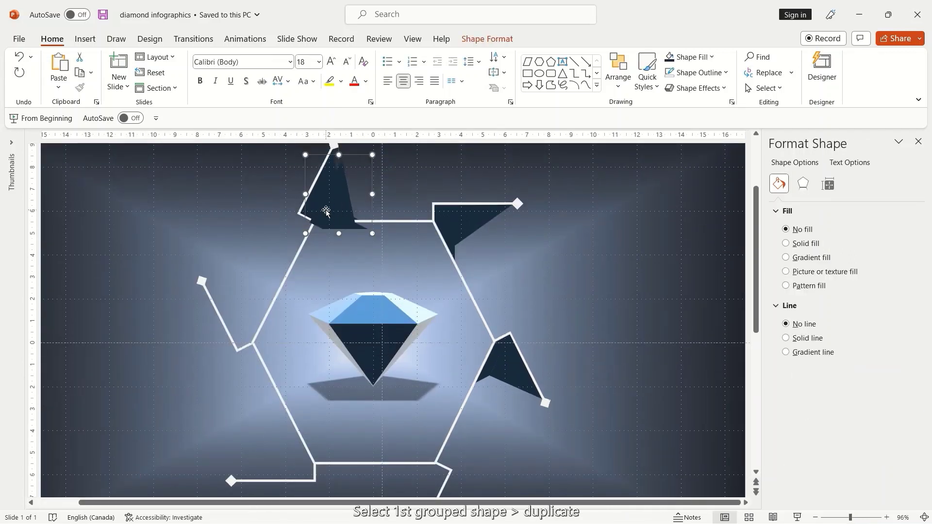
{"action": "key", "text": "ctrl+d"}
{"action": "key", "text": "Down"}
{"action": "key", "text": "Down"}
{"action": "key", "text": "Down"}
{"action": "key", "text": "Down"}
{"action": "key", "text": "Down"}
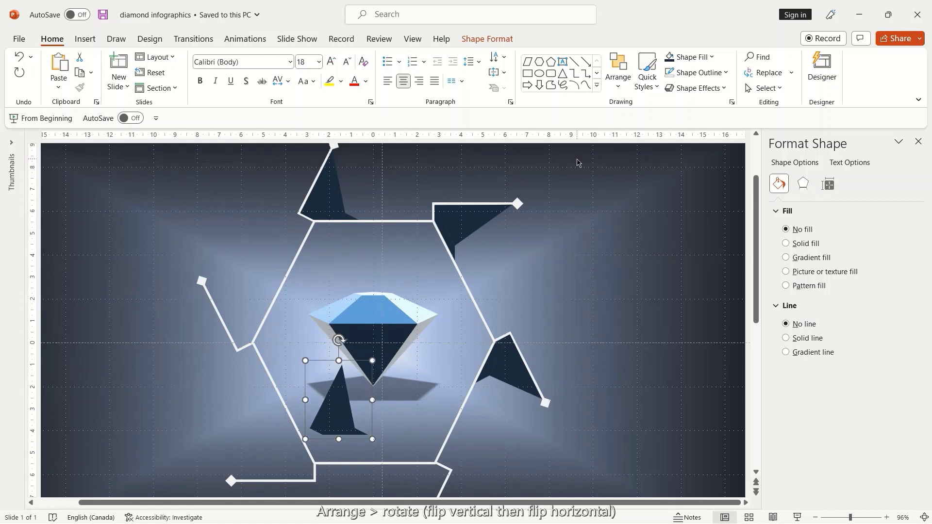
{"action": "left_click", "coordinate": [619, 87]}
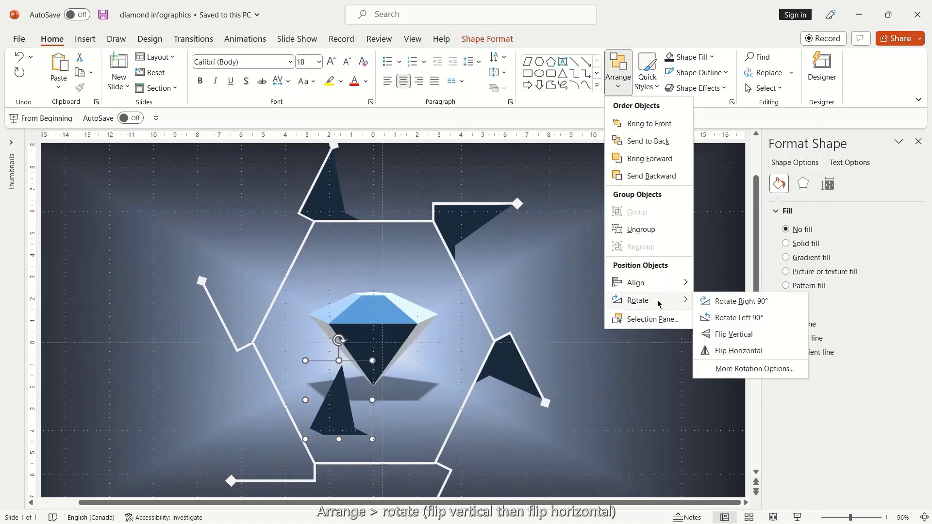
{"action": "left_click", "coordinate": [736, 339]}
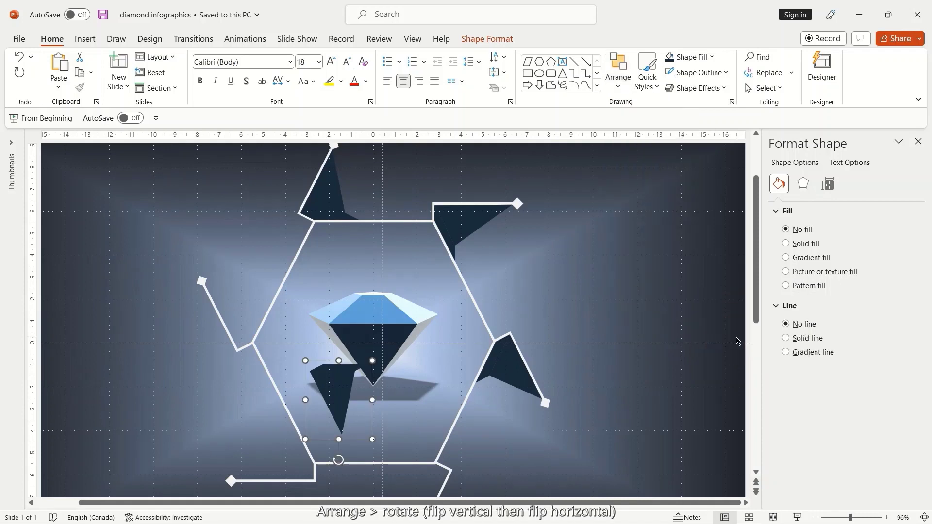
{"action": "left_click", "coordinate": [620, 87]}
{"action": "mouse_move", "coordinate": [638, 300]}
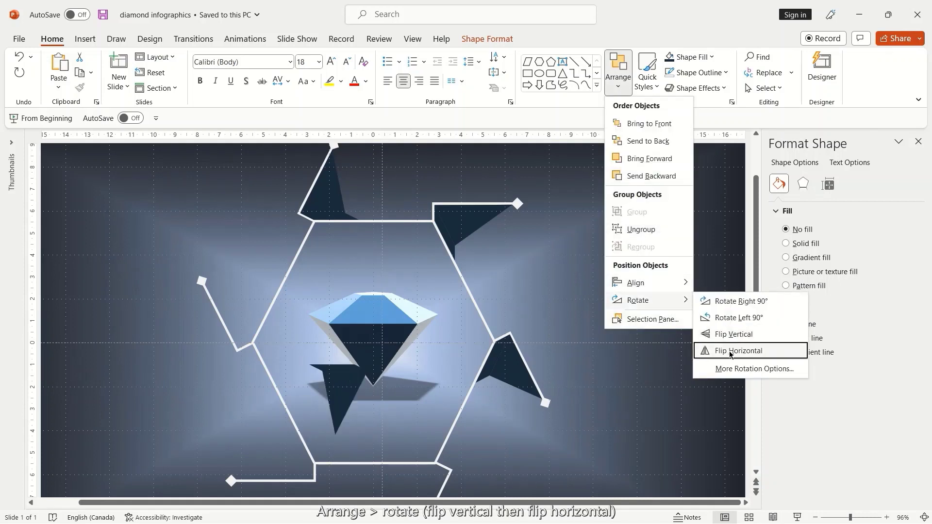
{"action": "left_click", "coordinate": [731, 353]}
Position the flipped copy against the hexagon's bottom connector line, zooming in for fine nudges
{"action": "scroll", "coordinate": [474, 436], "scroll_direction": "down", "scroll_amount": 1}
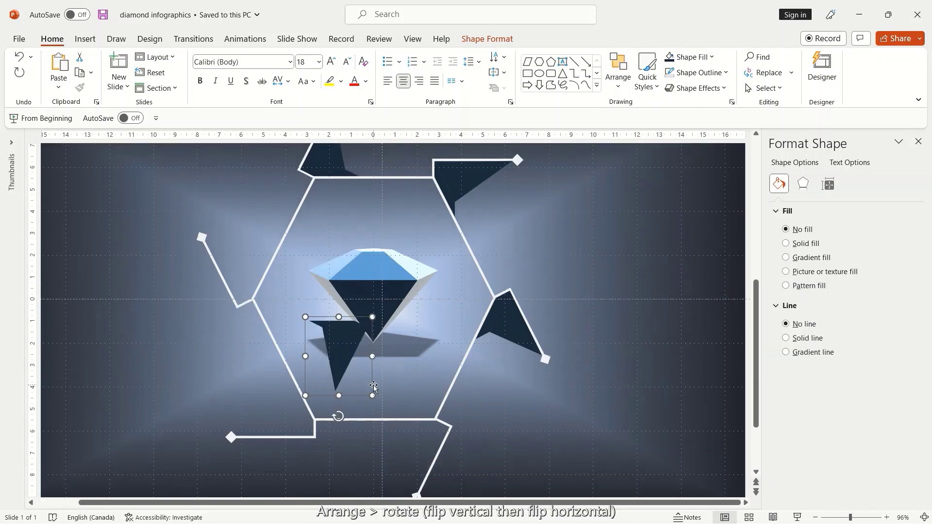
{"action": "key", "text": "Down"}
{"action": "key", "text": "Down"}
{"action": "key", "text": "Down"}
{"action": "key", "text": "Down"}
{"action": "key", "text": "Down"}
{"action": "key", "text": "Down"}
{"action": "key", "text": "Down"}
{"action": "key", "text": "Down"}
{"action": "key", "text": "Down"}
{"action": "key", "text": "Down"}
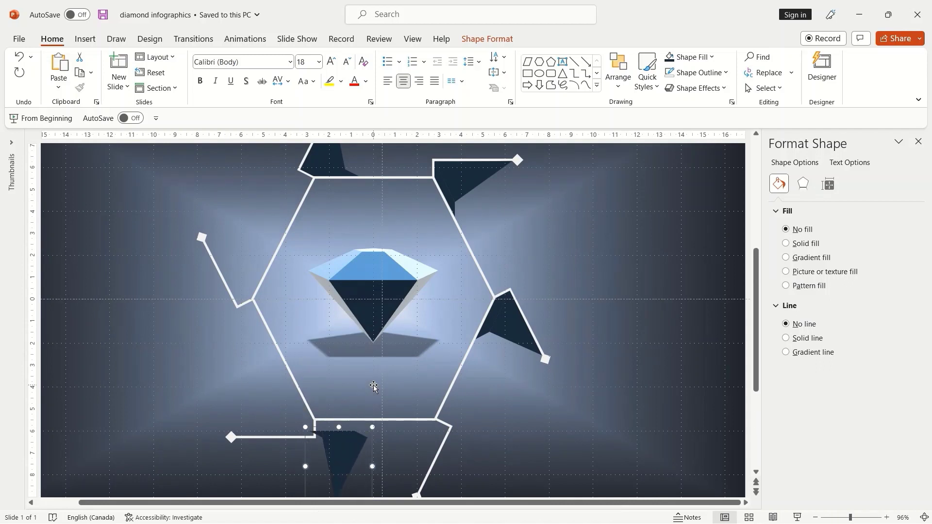
{"action": "key", "text": "Right"}
{"action": "key", "text": "Right"}
{"action": "key", "text": "Right"}
{"action": "key", "text": "Right"}
{"action": "key", "text": "Right"}
{"action": "key", "text": "Right"}
{"action": "key", "text": "Right"}
{"action": "key", "text": "Right"}
{"action": "key", "text": "Up"}
{"action": "key", "text": "Up"}
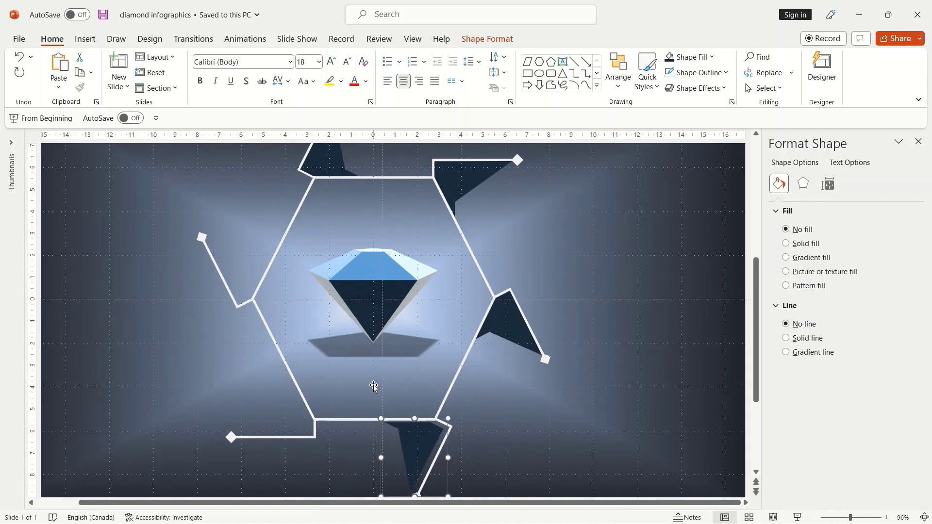
{"action": "key", "text": "Right"}
{"action": "key", "text": "Right"}
{"action": "key", "text": "Right"}
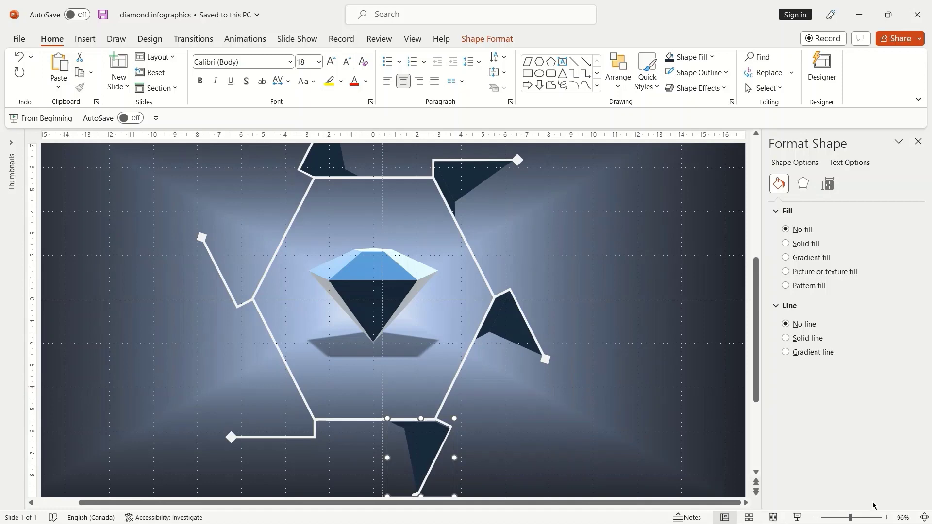
{"action": "left_click", "coordinate": [862, 517]}
{"action": "left_click", "coordinate": [400, 340]}
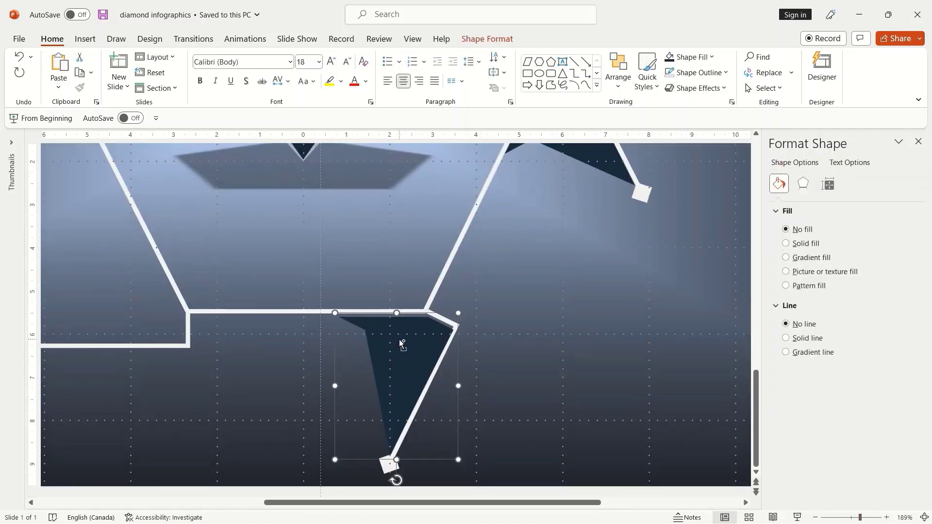
{"action": "key", "text": "ctrl+Up"}
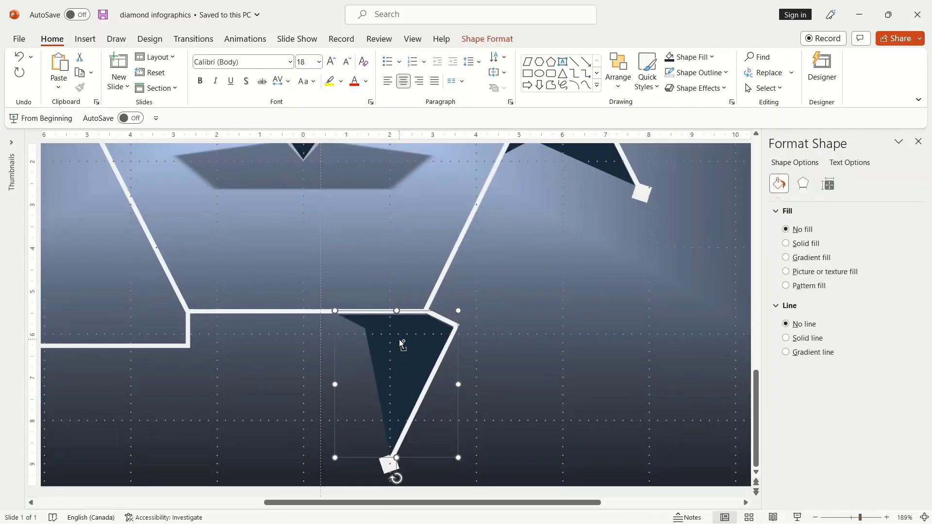
{"action": "key", "text": "ctrl+Left"}
{"action": "key", "text": "ctrl+Left"}
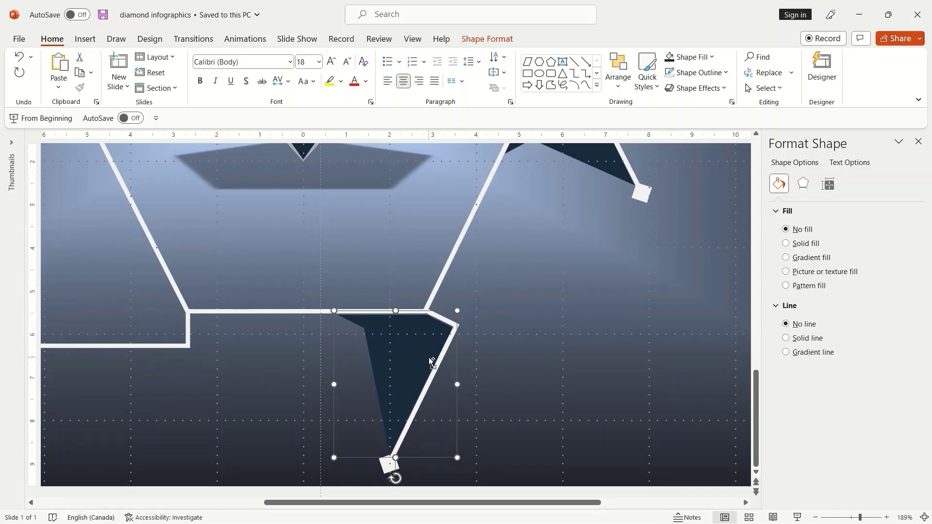
{"action": "key", "text": "ctrl+Left"}
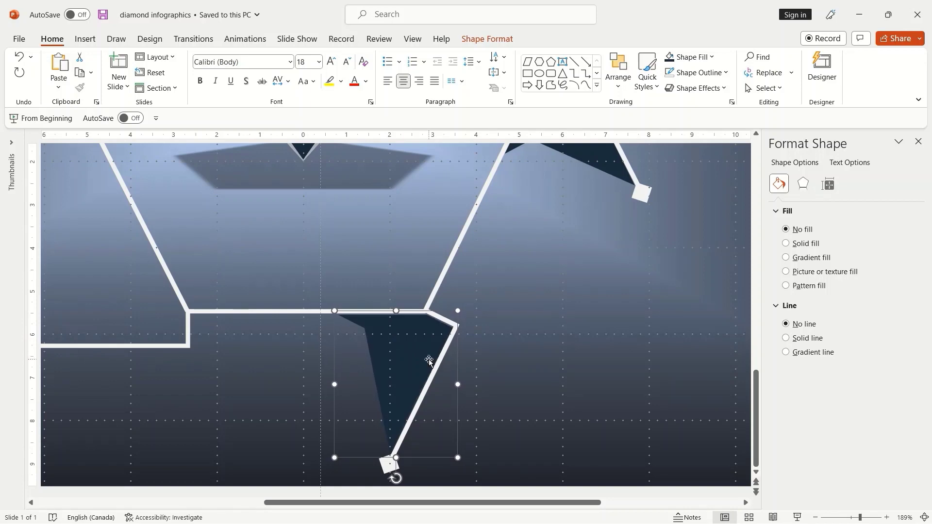
{"action": "left_click", "coordinate": [477, 420]}
Duplicate the top-right triangle and flip the copy vertically and horizontally
{"action": "left_click", "coordinate": [848, 519]}
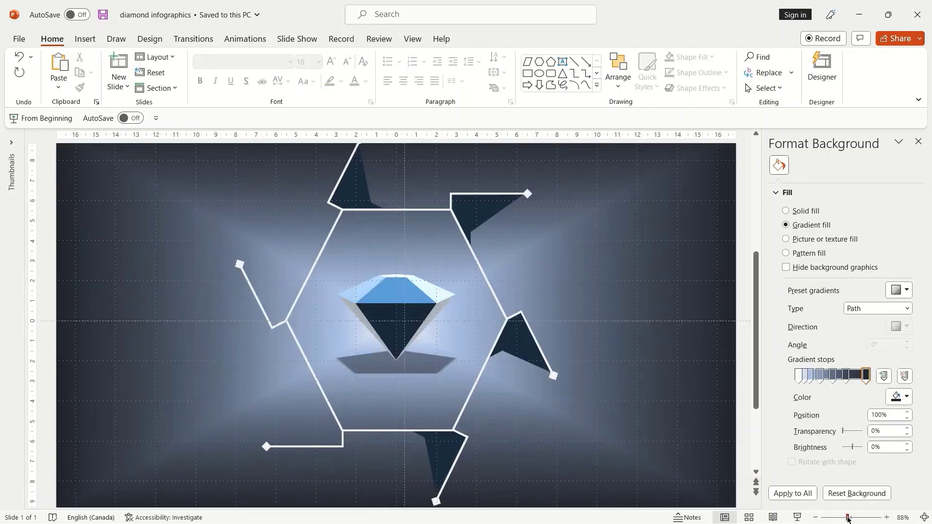
{"action": "left_click", "coordinate": [486, 217]}
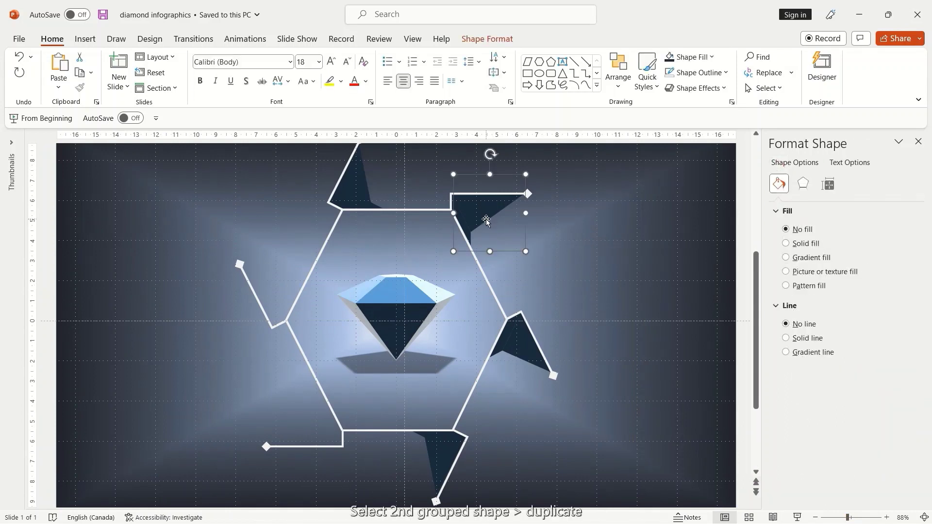
{"action": "key", "text": "ctrl+d"}
{"action": "key", "text": "Down"}
{"action": "key", "text": "Down"}
{"action": "key", "text": "Down"}
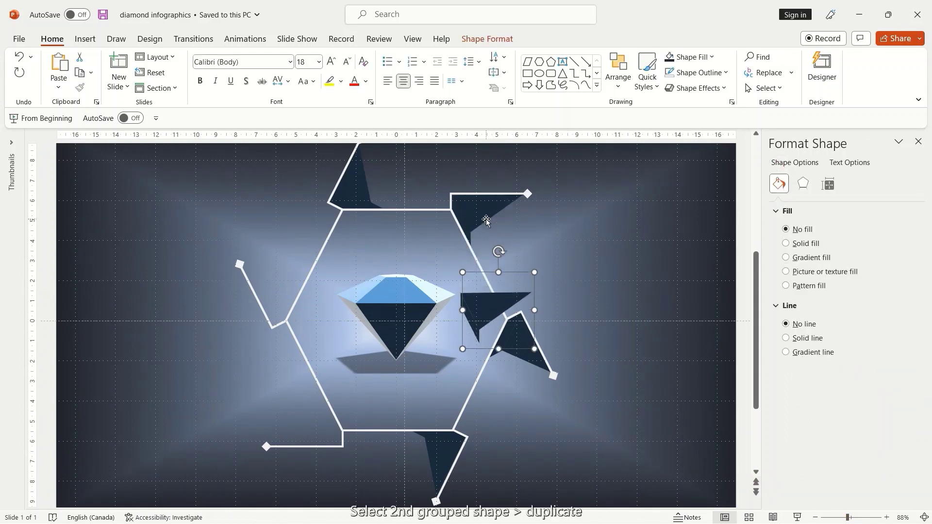
{"action": "key", "text": "Down"}
{"action": "key", "text": "Down"}
{"action": "key", "text": "Down"}
{"action": "key", "text": "Left"}
{"action": "key", "text": "Left"}
{"action": "key", "text": "Left"}
{"action": "key", "text": "Left"}
{"action": "key", "text": "Left"}
{"action": "key", "text": "Left"}
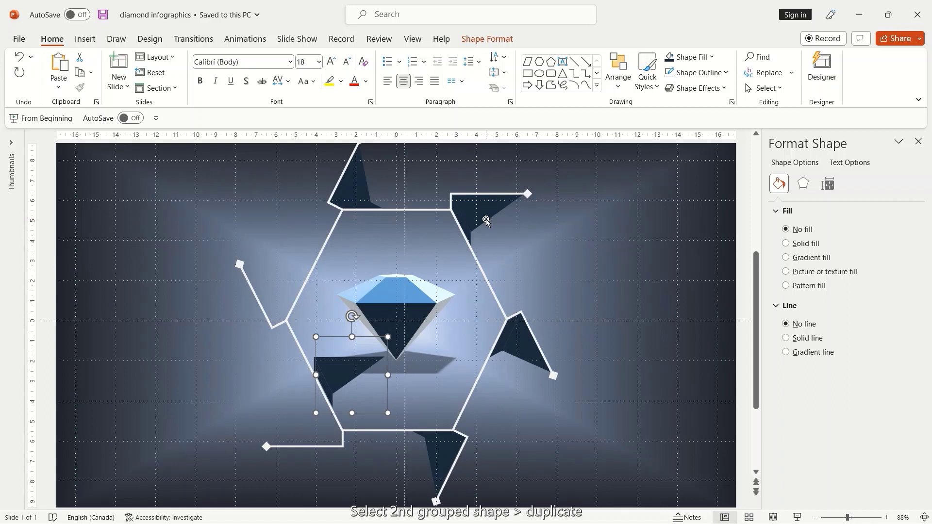
{"action": "left_click", "coordinate": [618, 70]}
{"action": "mouse_move", "coordinate": [638, 300]}
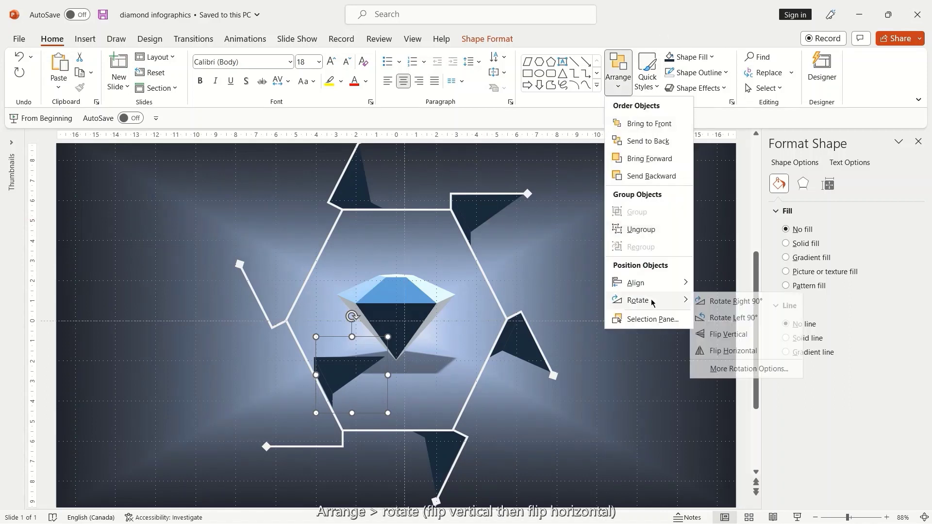
{"action": "left_click", "coordinate": [727, 334]}
{"action": "left_click", "coordinate": [623, 92]}
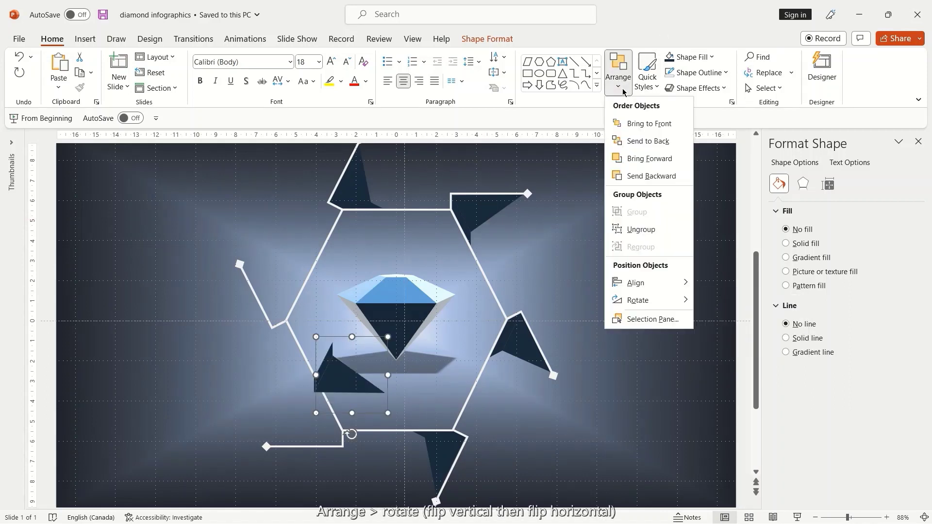
{"action": "left_click", "coordinate": [724, 357]}
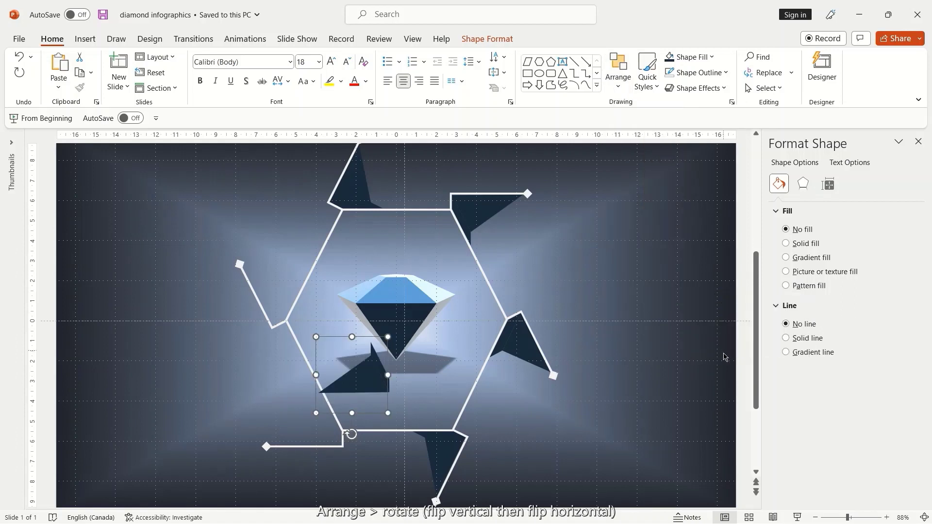
Nudge the flipped copy onto the lower-left connector line, zooming in for fine placement
{"action": "key", "text": "Left"}
{"action": "key", "text": "Left"}
{"action": "key", "text": "Left"}
{"action": "key", "text": "Left"}
{"action": "key", "text": "Left"}
{"action": "key", "text": "Left"}
{"action": "key", "text": "Left"}
{"action": "key", "text": "Left"}
{"action": "key", "text": "Left"}
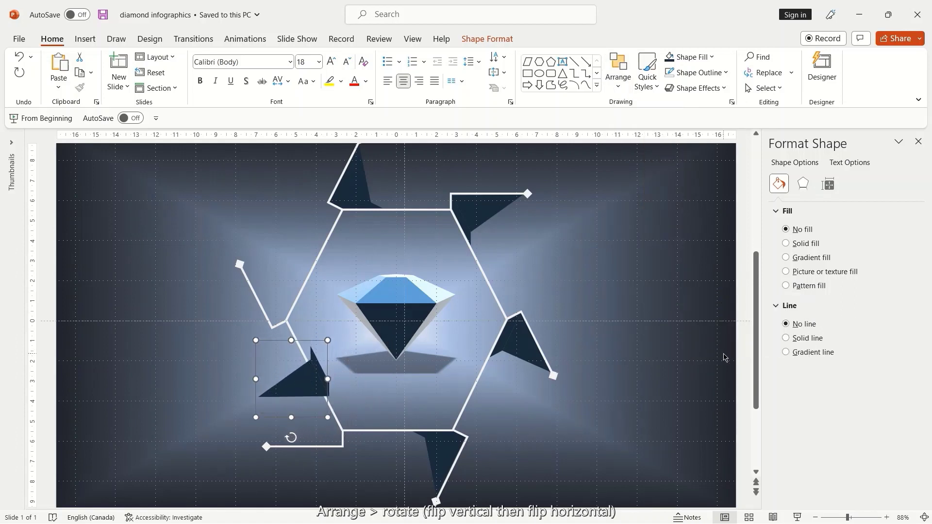
{"action": "key", "text": "Down"}
{"action": "key", "text": "Down"}
{"action": "key", "text": "Down"}
{"action": "key", "text": "Down"}
{"action": "key", "text": "Down"}
{"action": "key", "text": "Down"}
{"action": "key", "text": "Right"}
{"action": "key", "text": "Right"}
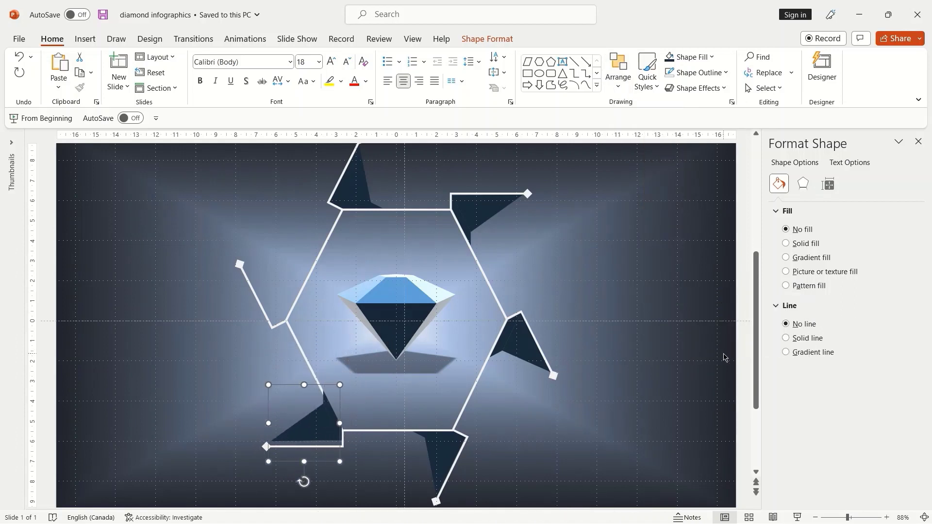
{"action": "key", "text": "Right"}
{"action": "key", "text": "ctrl+Down"}
{"action": "key", "text": "ctrl+Down"}
{"action": "key", "text": "ctrl+Down"}
{"action": "key", "text": "ctrl+Down"}
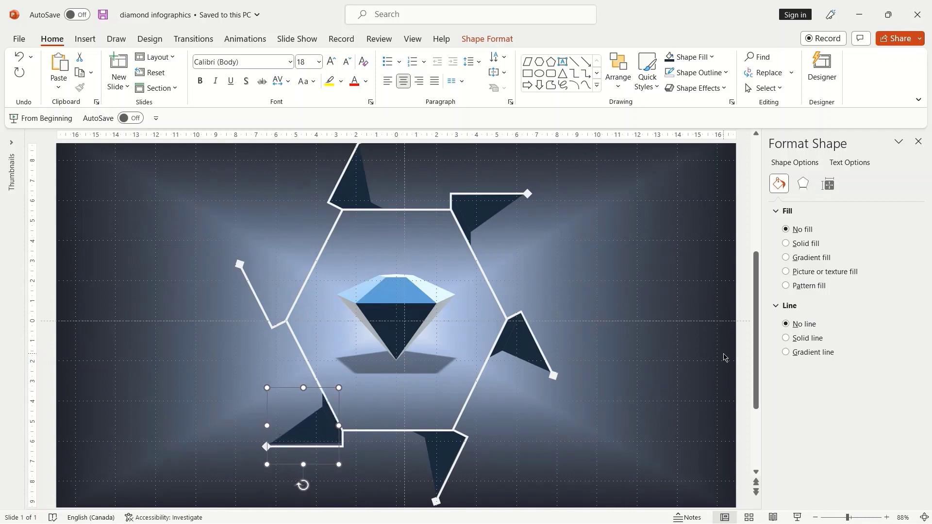
{"action": "left_click", "coordinate": [869, 518]}
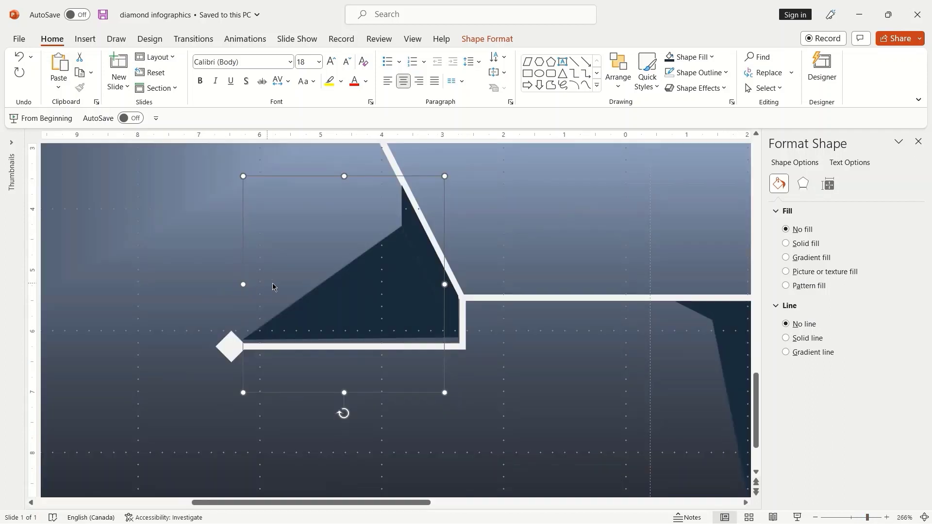
{"action": "left_click", "coordinate": [399, 313]}
{"action": "key", "text": "ctrl+Down"}
{"action": "key", "text": "ctrl+Down"}
{"action": "key", "text": "ctrl+Down"}
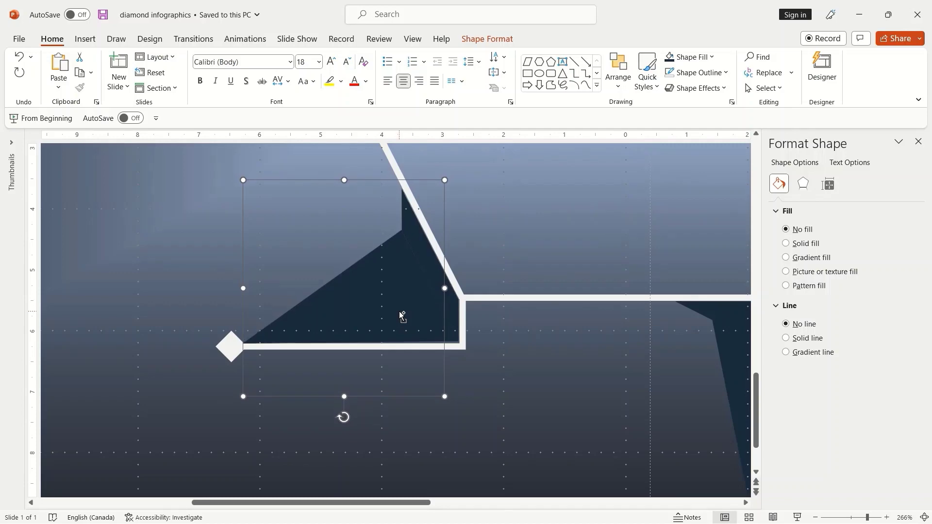
{"action": "key", "text": "ctrl+Down"}
{"action": "key", "text": "ctrl+Right"}
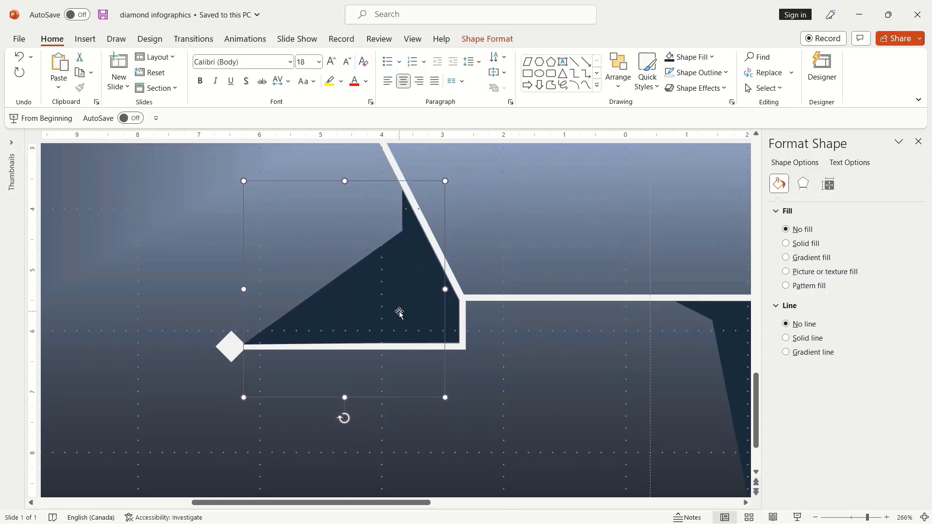
{"action": "left_click", "coordinate": [531, 360]}
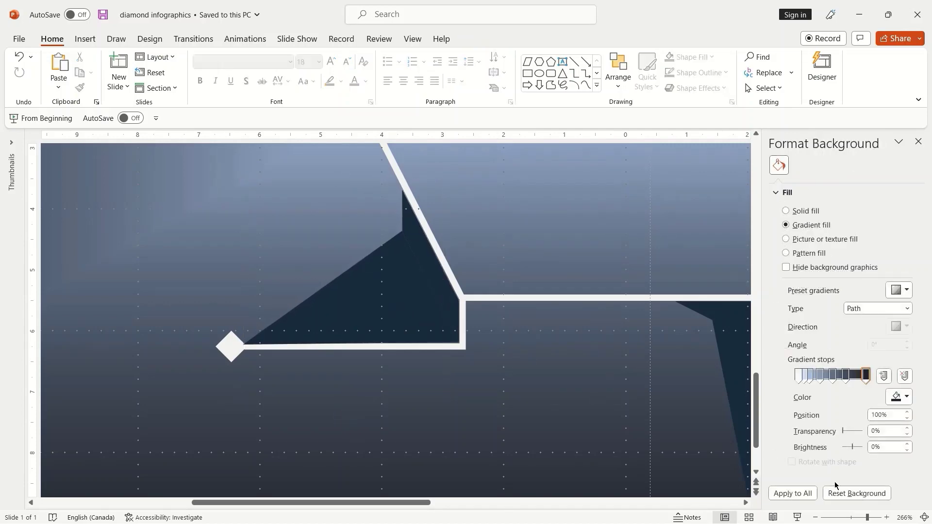
{"action": "left_click", "coordinate": [847, 517]}
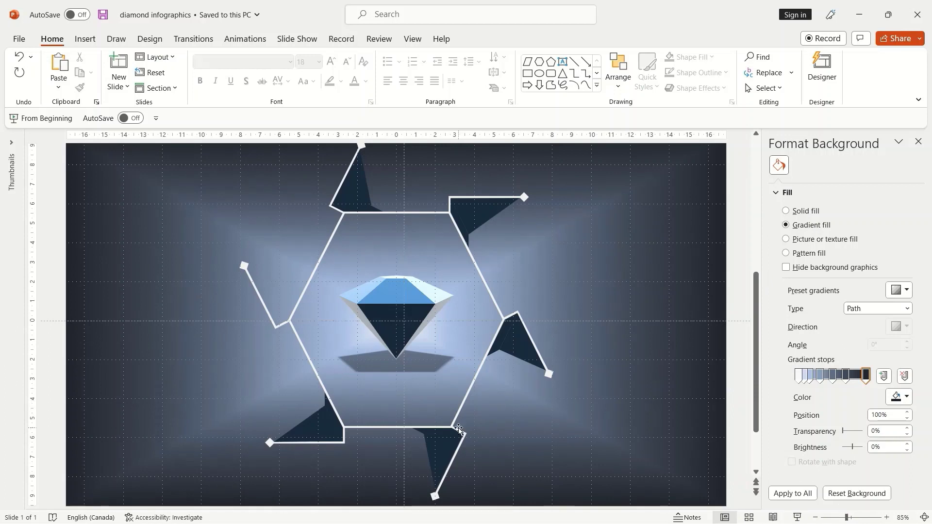
{"action": "left_click", "coordinate": [516, 358]}
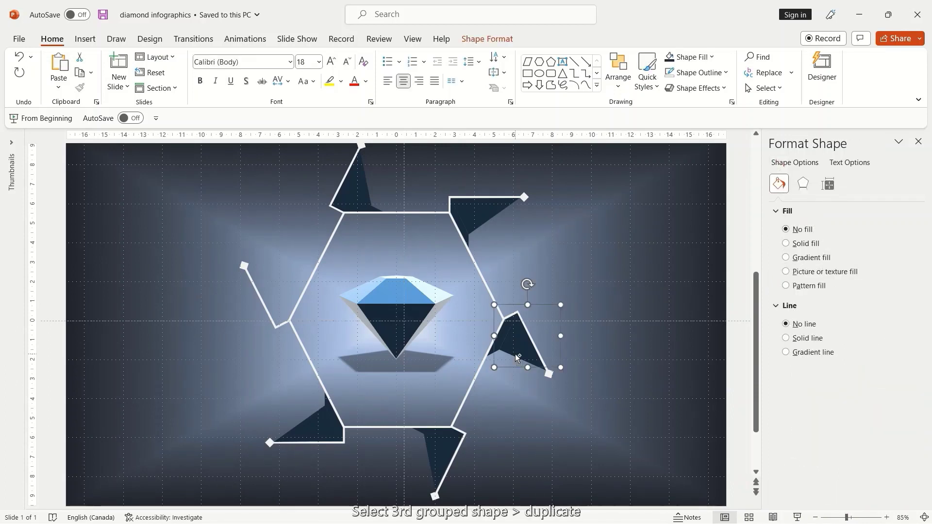
Duplicate the right-side triangle and flip the copy vertically and horizontally
{"action": "key", "text": "ctrl+d"}
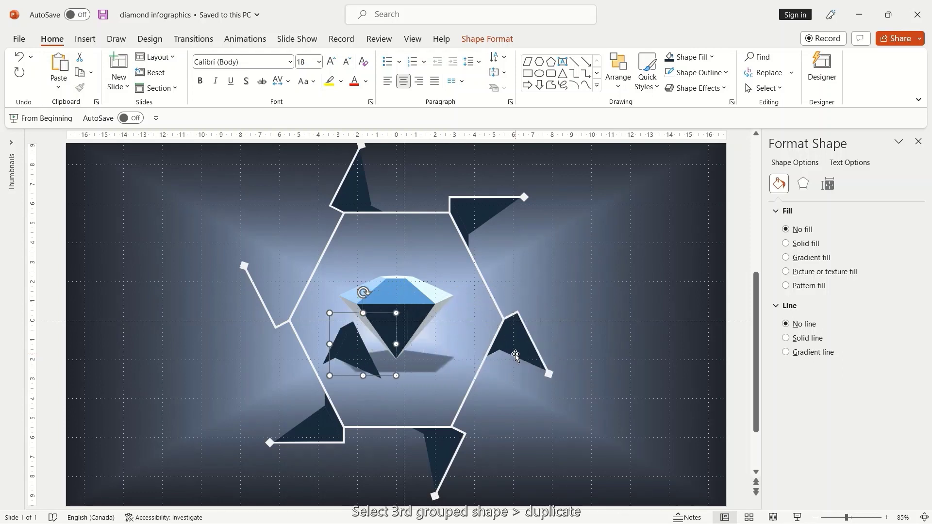
{"action": "left_click", "coordinate": [618, 71]}
{"action": "mouse_move", "coordinate": [638, 300]}
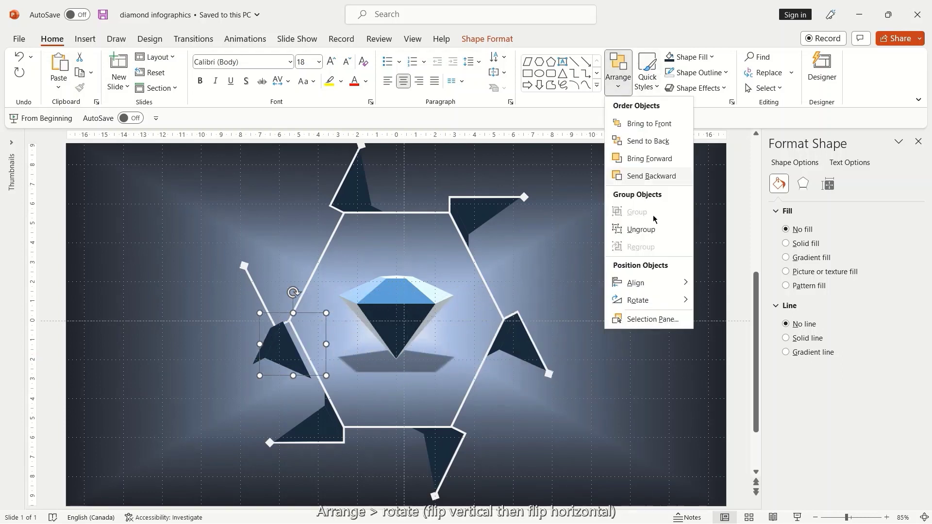
{"action": "left_click", "coordinate": [725, 334]}
{"action": "left_click", "coordinate": [618, 70]}
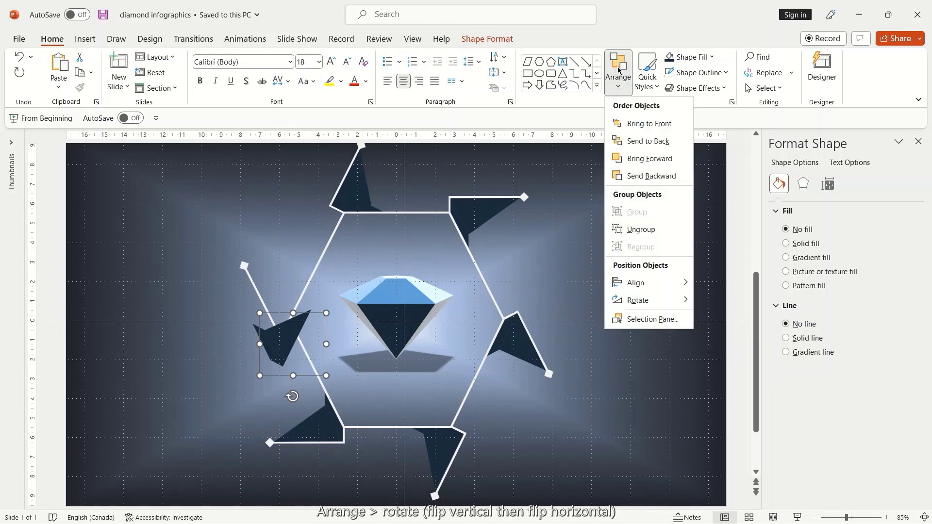
{"action": "left_click", "coordinate": [728, 350]}
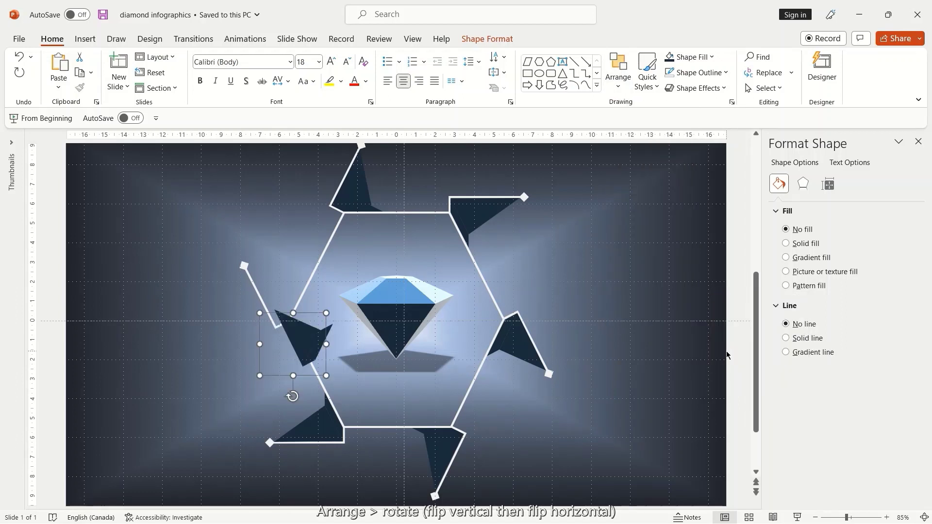
Nudge the copy against the hexagon's left edge and adjust its tip to meet the outline
{"action": "key", "text": "Up"}
{"action": "key", "text": "Up"}
{"action": "key", "text": "Up"}
{"action": "key", "text": "Up"}
{"action": "key", "text": "Up"}
{"action": "key", "text": "Up"}
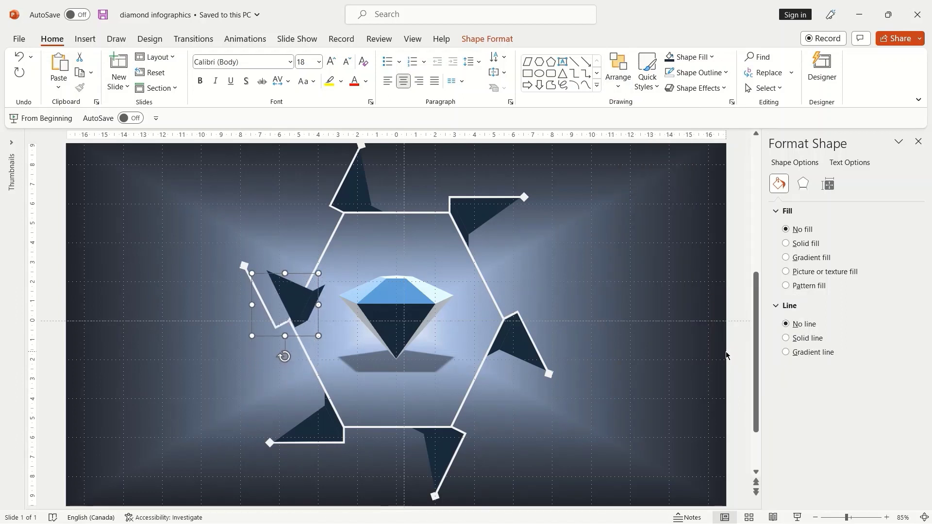
{"action": "key", "text": "Left"}
{"action": "key", "text": "Left"}
{"action": "key", "text": "Left"}
{"action": "key", "text": "Left"}
{"action": "key", "text": "ctrl+Down"}
{"action": "key", "text": "ctrl+Down"}
{"action": "key", "text": "ctrl+Down"}
{"action": "key", "text": "ctrl+Down"}
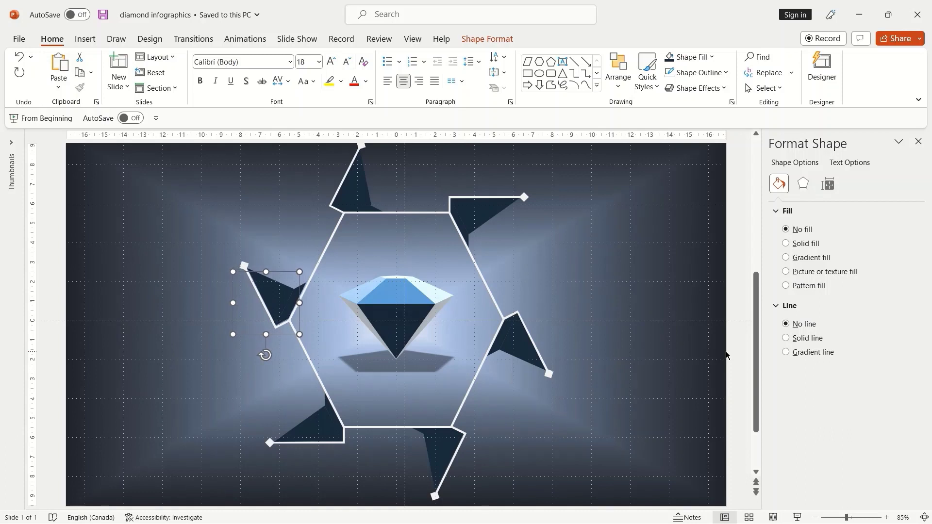
{"action": "scroll", "coordinate": [276, 264], "scroll_direction": "up", "scroll_amount": 5}
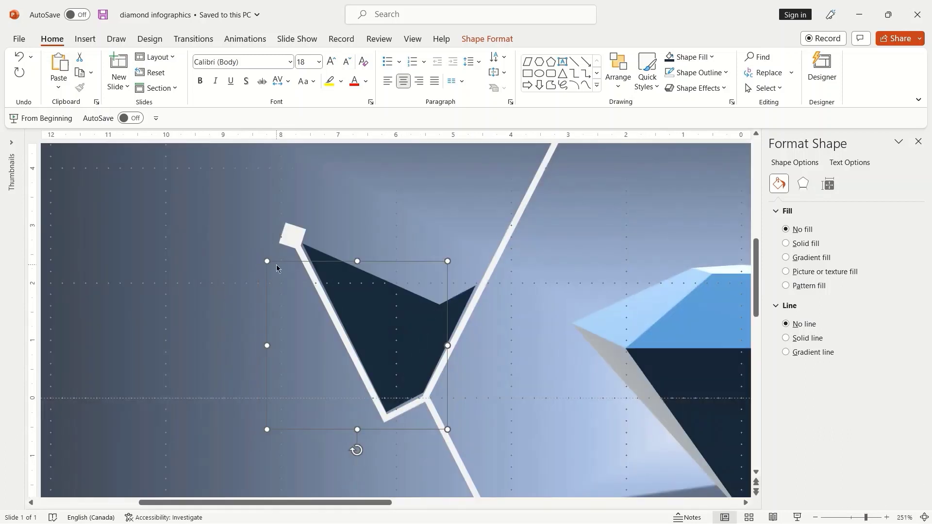
{"action": "key", "text": "ctrl+Left"}
{"action": "key", "text": "ctrl+Left"}
{"action": "key", "text": "ctrl+Right"}
{"action": "key", "text": "ctrl+Right"}
{"action": "key", "text": "ctrl+Down"}
{"action": "key", "text": "ctrl+Down"}
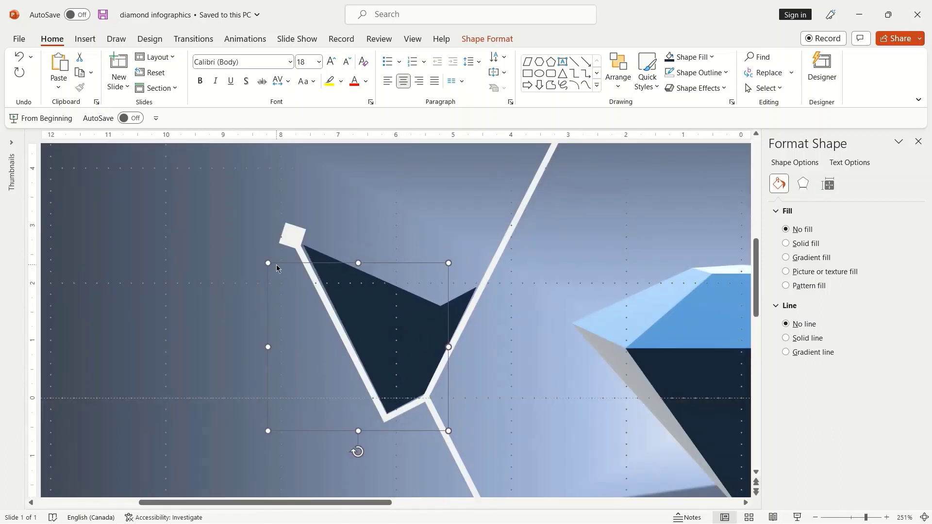
{"action": "left_click", "coordinate": [311, 256]}
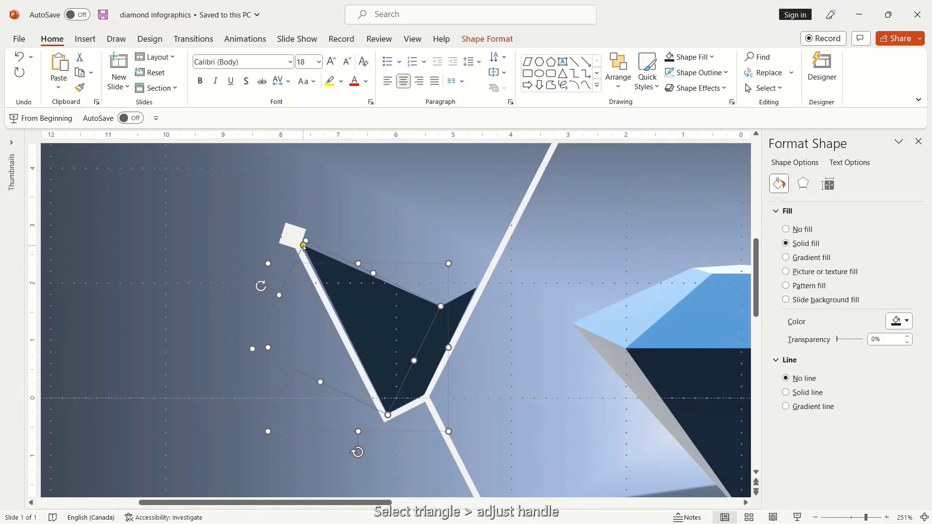
{"action": "left_click_drag", "start_coordinate": [303, 246], "coordinate": [302, 247]}
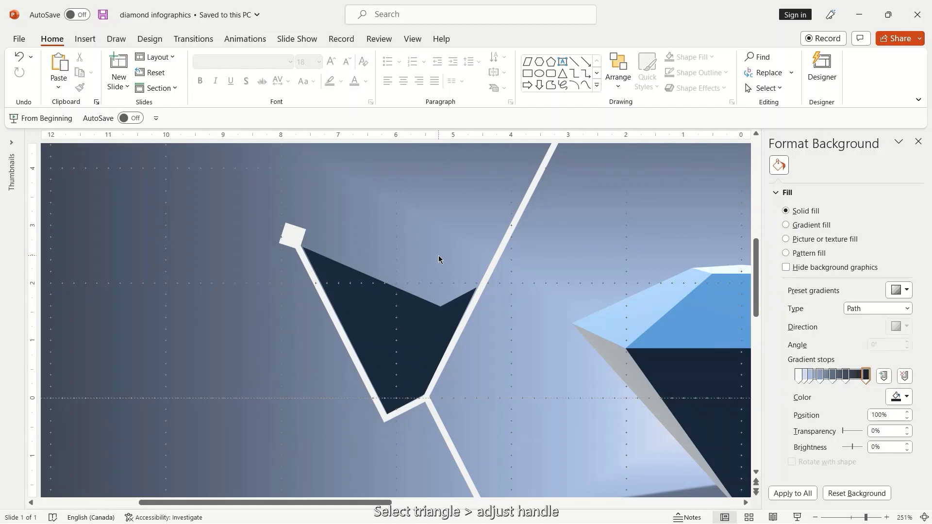
{"action": "left_click", "coordinate": [850, 516]}
{"action": "left_click", "coordinate": [844, 517]}
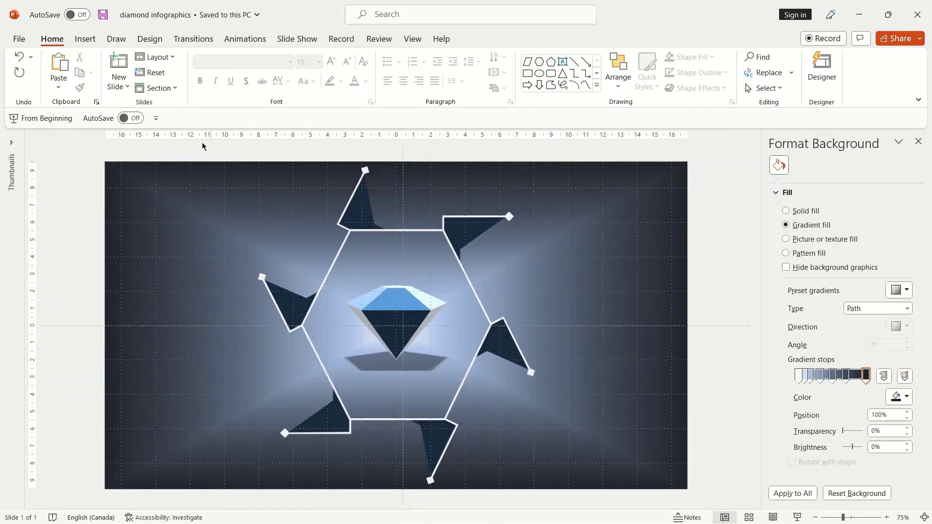
Box-select the gemstone, hexagon, lines and six triangles and group them as one unit
{"action": "left_click_drag", "start_coordinate": [184, 147], "coordinate": [626, 502]}
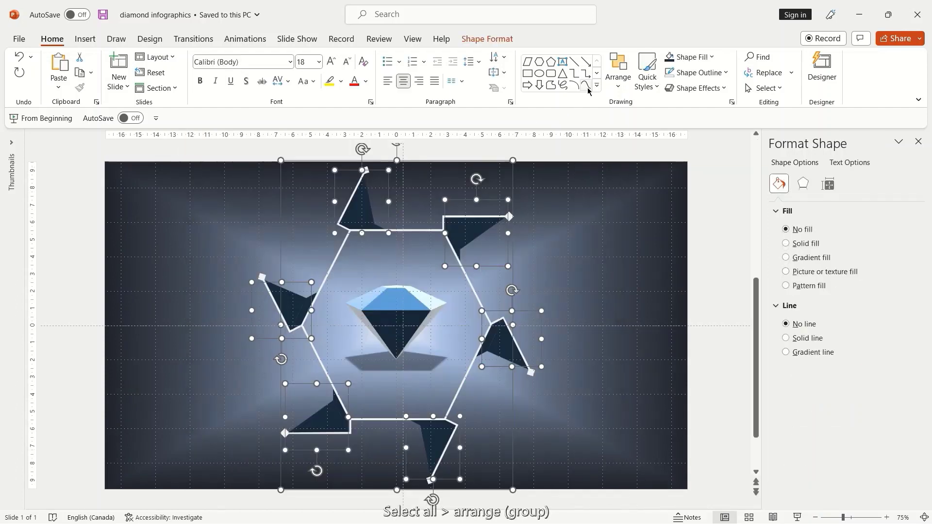
{"action": "left_click", "coordinate": [619, 78]}
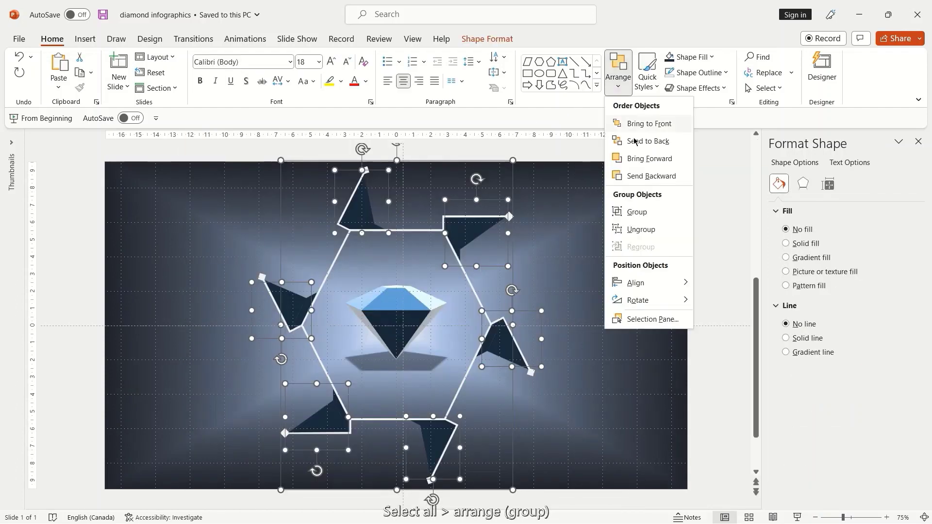
{"action": "left_click", "coordinate": [636, 214]}
{"action": "left_click", "coordinate": [636, 217]}
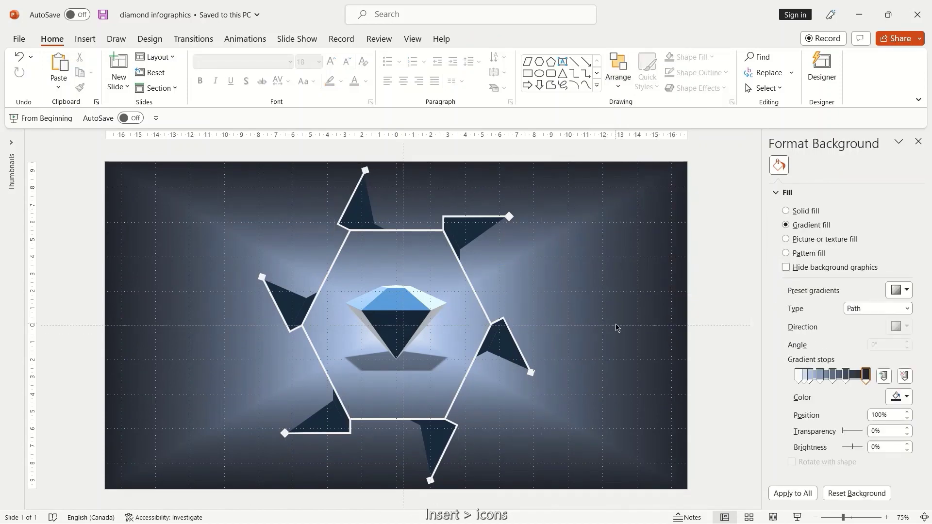
In the stock icon library, pick the cloud upload icon from the Communication category
{"action": "left_click", "coordinate": [86, 41]}
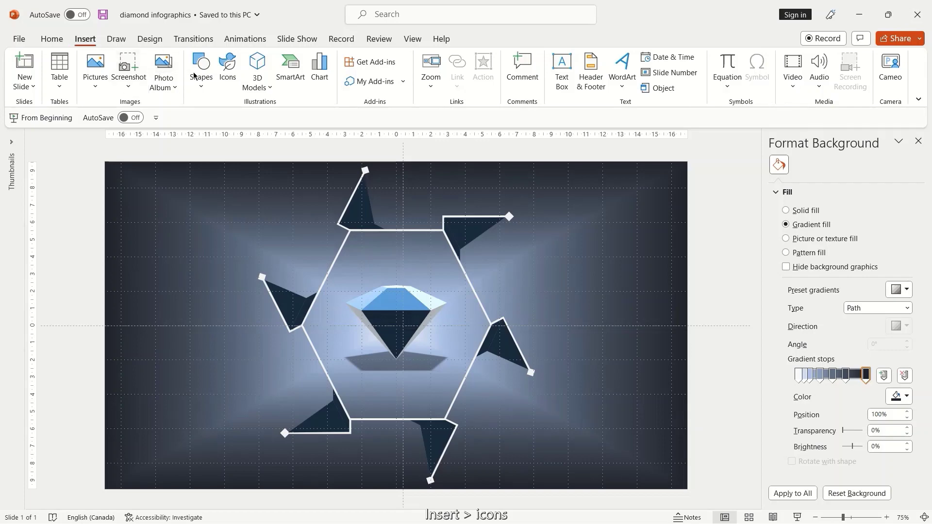
{"action": "left_click", "coordinate": [227, 72]}
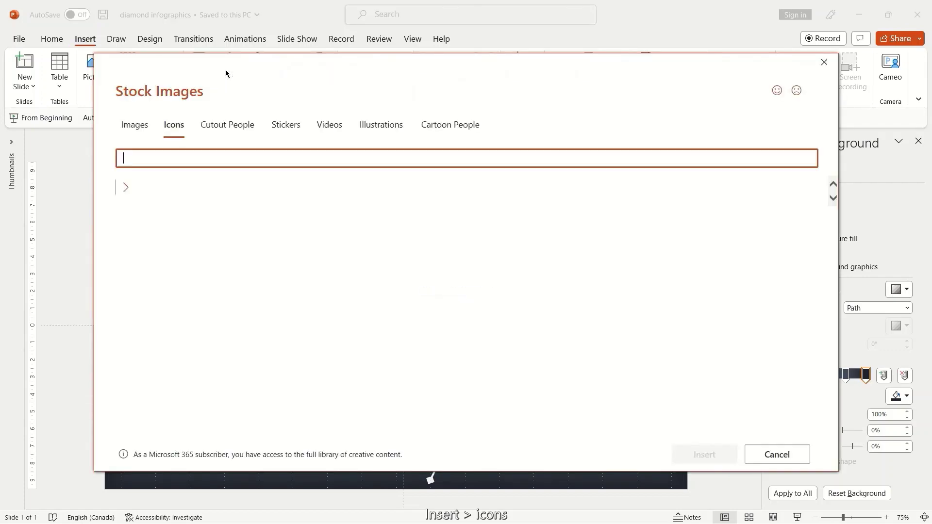
{"action": "left_click", "coordinate": [819, 189]}
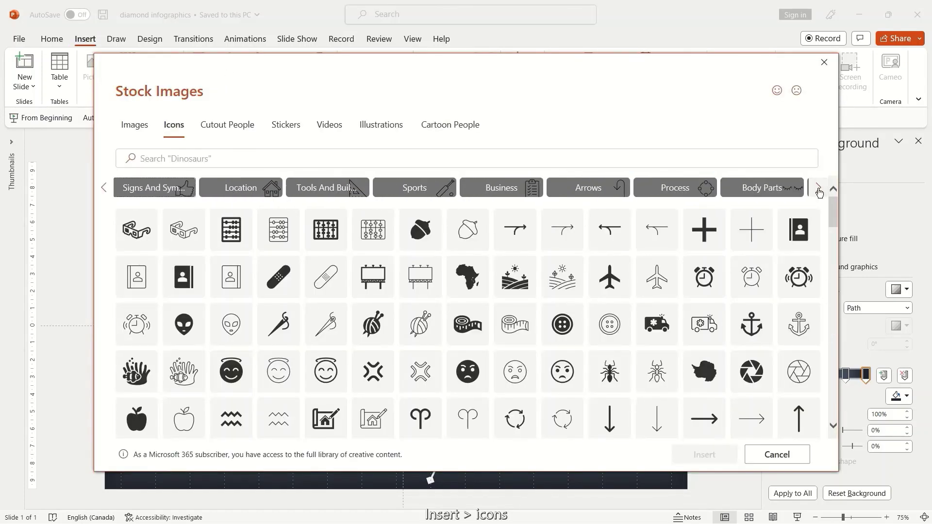
{"action": "left_click", "coordinate": [819, 188]}
{"action": "left_click", "coordinate": [819, 189]}
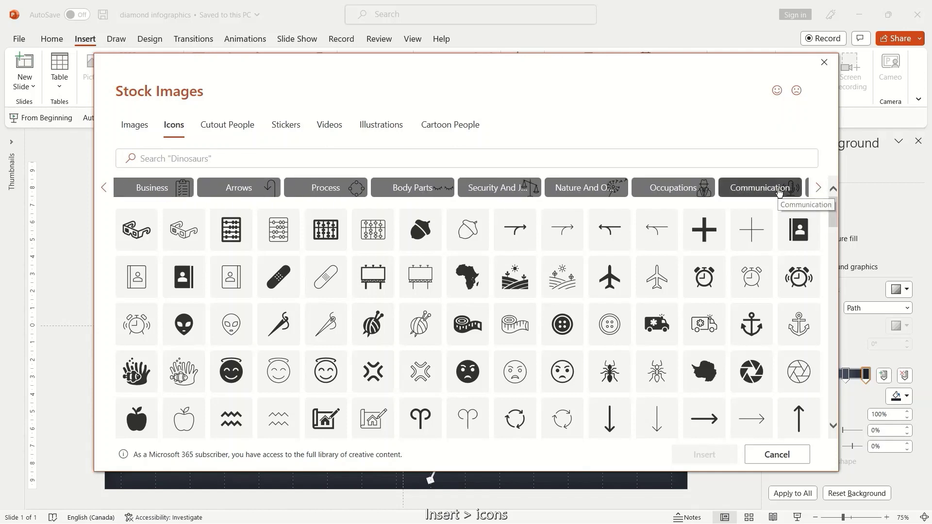
{"action": "left_click", "coordinate": [781, 190]}
{"action": "scroll", "coordinate": [587, 283], "scroll_direction": "down", "scroll_amount": 5}
{"action": "scroll", "coordinate": [588, 281], "scroll_direction": "down", "scroll_amount": 3}
{"action": "scroll", "coordinate": [587, 282], "scroll_direction": "down", "scroll_amount": 3}
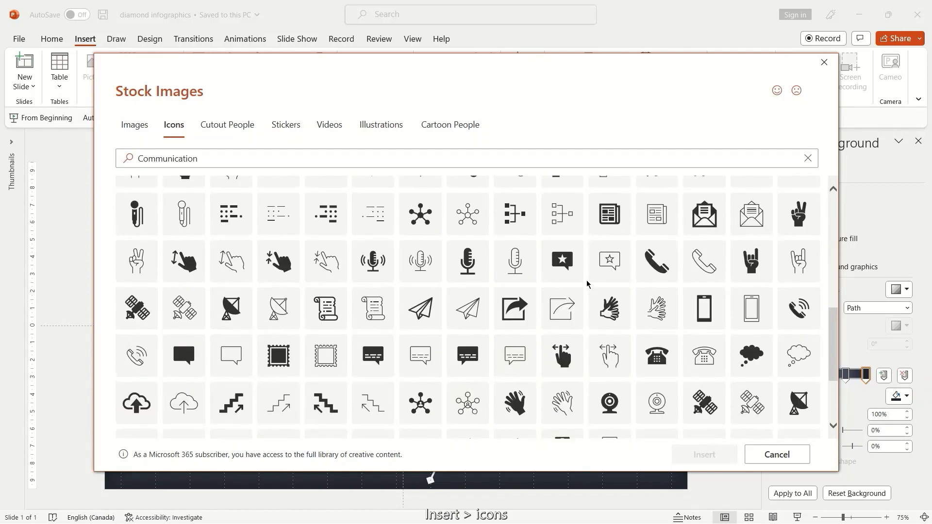
{"action": "scroll", "coordinate": [587, 282], "scroll_direction": "down", "scroll_amount": 2}
{"action": "left_click", "coordinate": [149, 352]}
Also pick the dollar sign icon from the Commerce category
{"action": "scroll", "coordinate": [821, 291], "scroll_direction": "up", "scroll_amount": 13}
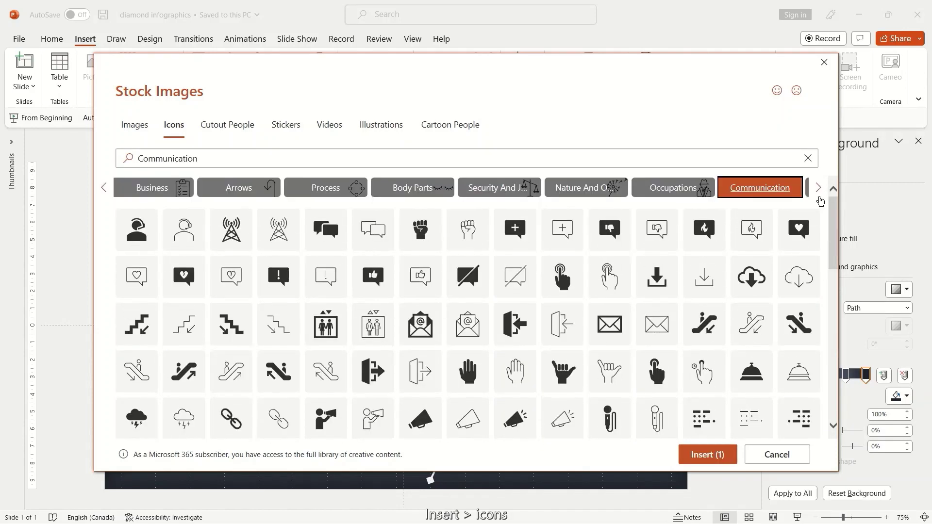
{"action": "left_click", "coordinate": [819, 188]}
{"action": "left_click", "coordinate": [819, 188]}
{"action": "left_click", "coordinate": [819, 188]}
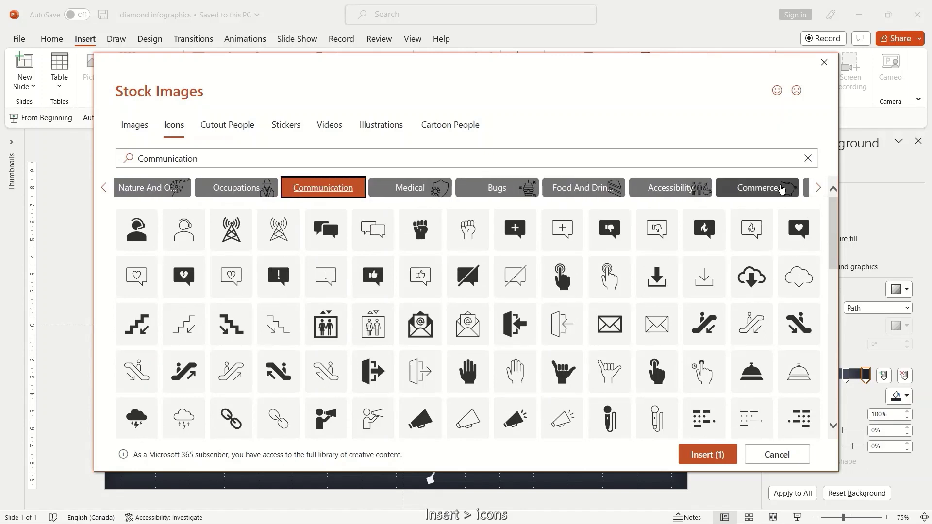
{"action": "left_click", "coordinate": [777, 188]}
{"action": "left_click", "coordinate": [670, 266]}
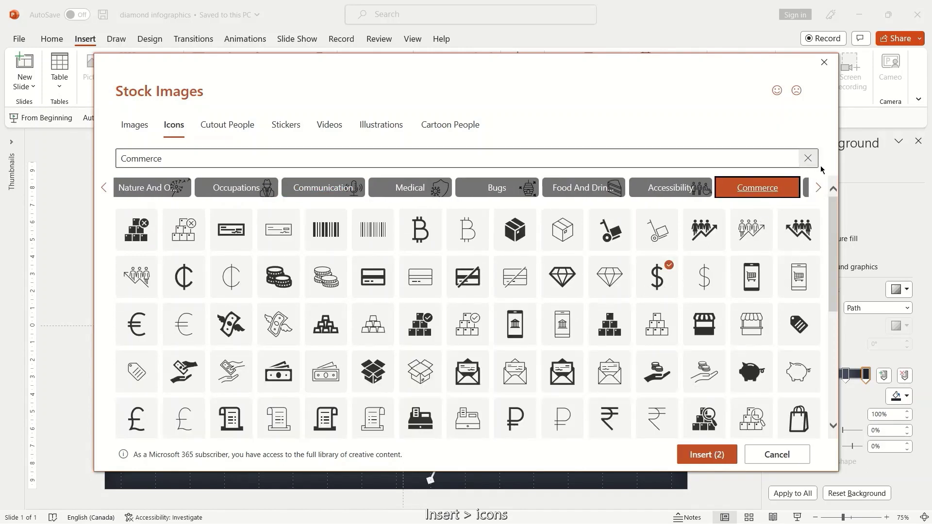
Add chart icons from the Analytics and Graph categories and insert all chosen icons
{"action": "left_click", "coordinate": [819, 188]}
{"action": "left_click", "coordinate": [819, 188]}
{"action": "left_click", "coordinate": [819, 189]}
{"action": "left_click", "coordinate": [819, 189]}
{"action": "left_click", "coordinate": [819, 189]}
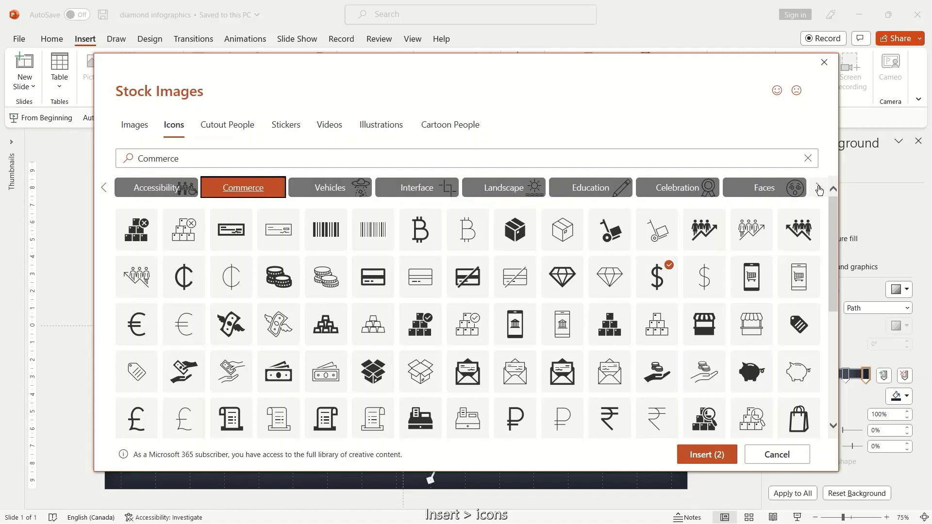
{"action": "left_click", "coordinate": [819, 188]}
{"action": "left_click", "coordinate": [819, 188]}
{"action": "left_click", "coordinate": [679, 188]}
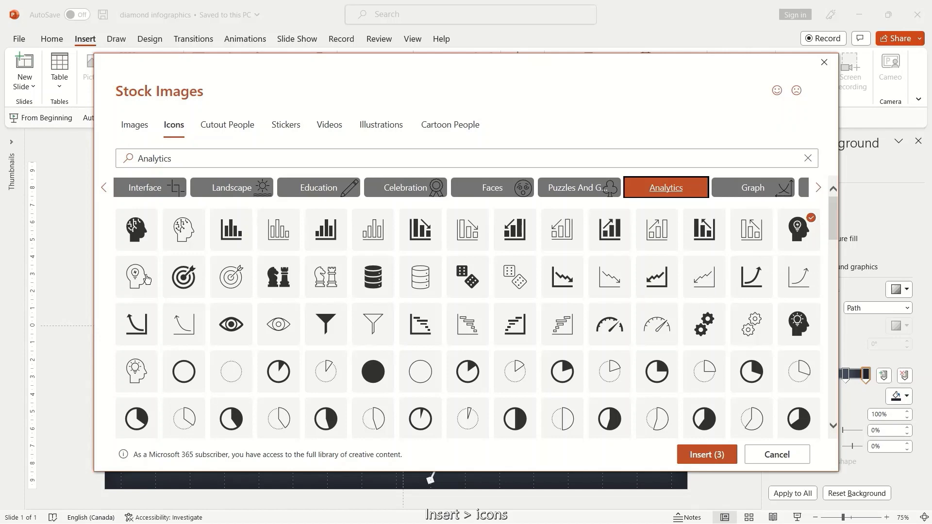
{"action": "scroll", "coordinate": [634, 342], "scroll_direction": "down", "scroll_amount": 3}
{"action": "scroll", "coordinate": [634, 343], "scroll_direction": "down", "scroll_amount": 2}
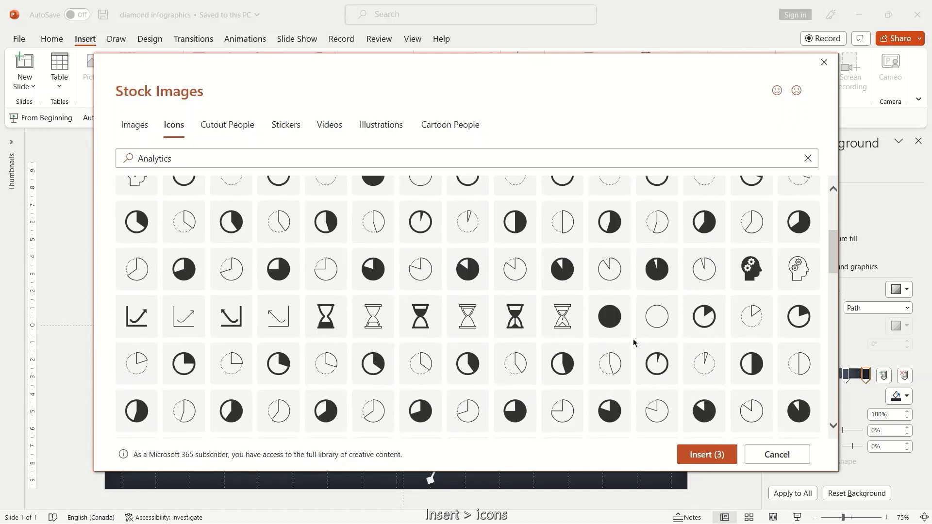
{"action": "scroll", "coordinate": [819, 238], "scroll_direction": "up", "scroll_amount": 5}
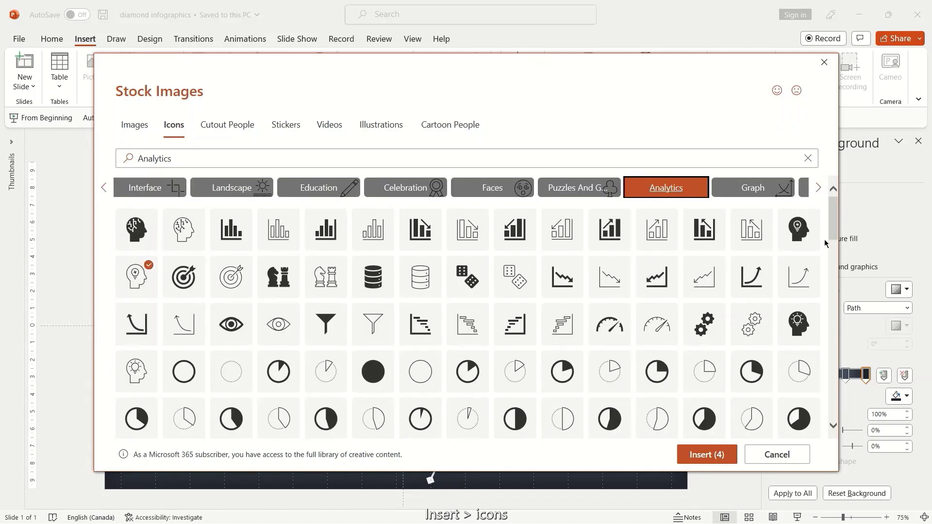
{"action": "left_click", "coordinate": [819, 188]}
{"action": "left_click", "coordinate": [819, 188]}
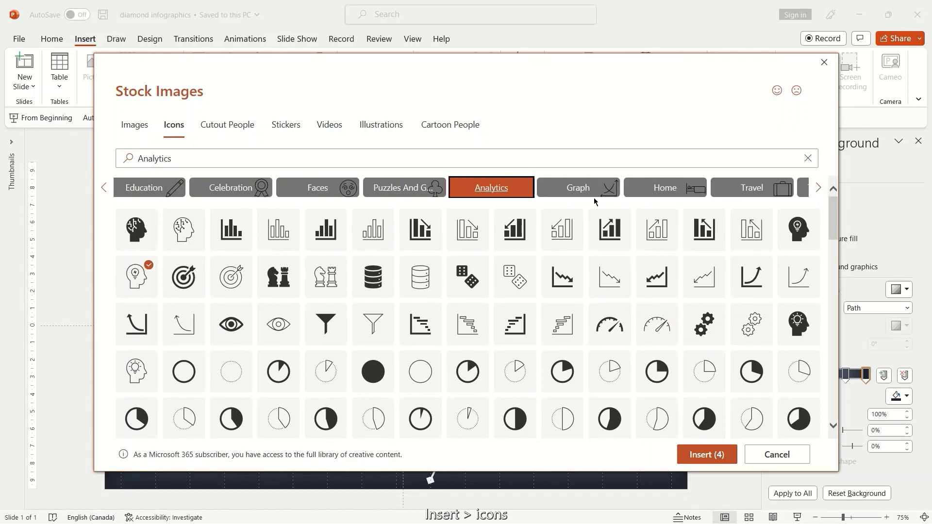
{"action": "left_click", "coordinate": [597, 188]}
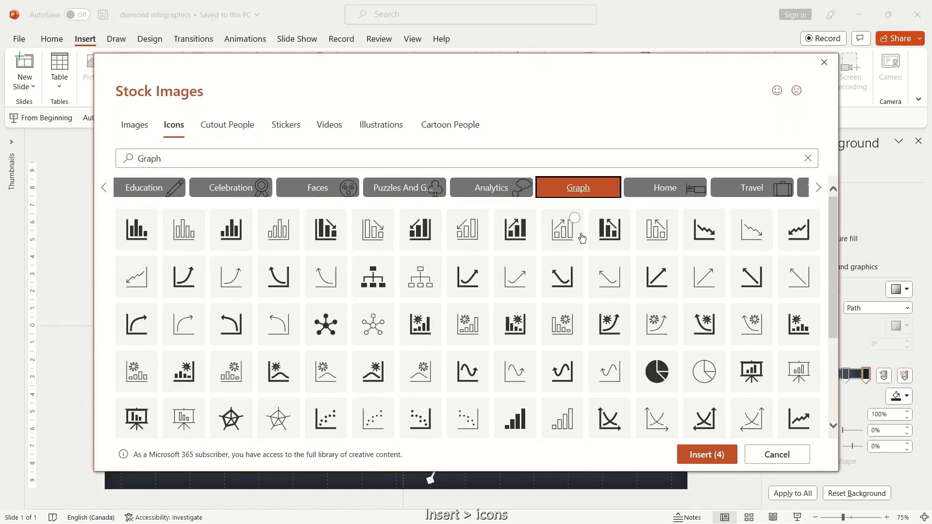
{"action": "left_click", "coordinate": [707, 455]}
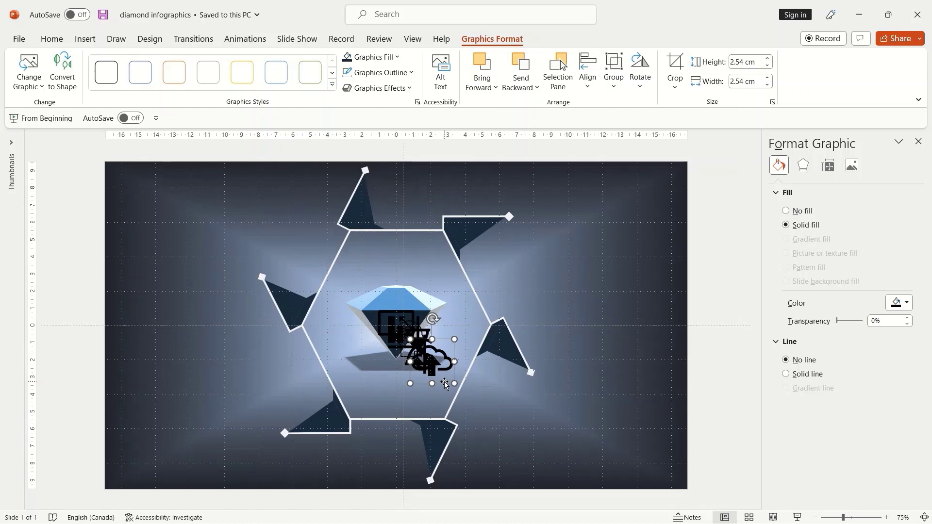
Resize the cloud upload icon to 1.3 cm, make it white, and place it in the left triangle
{"action": "left_click_drag", "start_coordinate": [444, 381], "coordinate": [428, 379]}
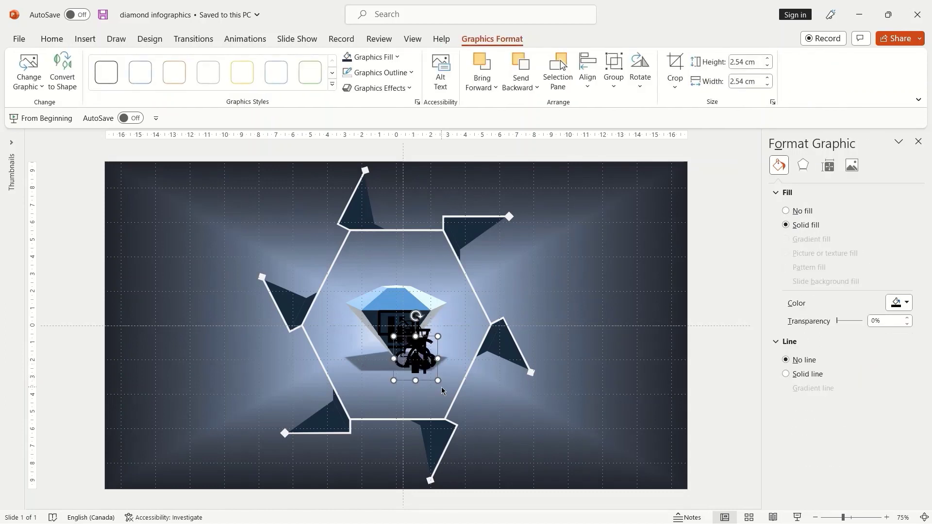
{"action": "key", "text": "Left"}
{"action": "key", "text": "Left"}
{"action": "key", "text": "Left"}
{"action": "key", "text": "Left"}
{"action": "key", "text": "Left"}
{"action": "key", "text": "Left"}
{"action": "key", "text": "Up"}
{"action": "key", "text": "Up"}
{"action": "key", "text": "Up"}
{"action": "key", "text": "Up"}
{"action": "key", "text": "Up"}
{"action": "key", "text": "Up"}
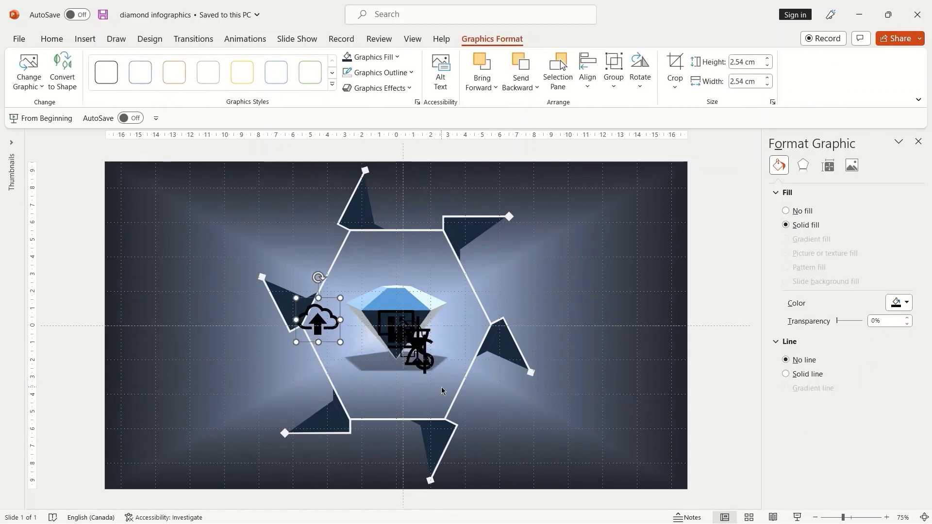
{"action": "left_click", "coordinate": [747, 62]}
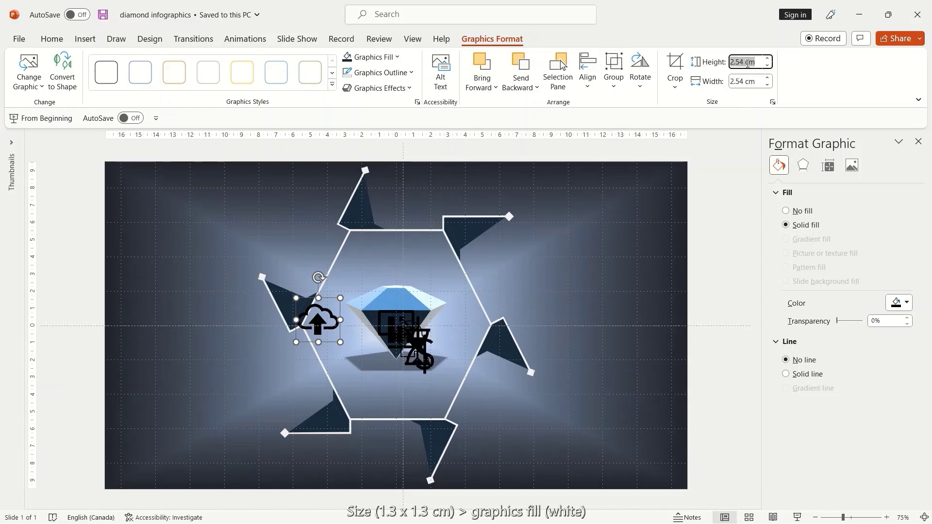
{"action": "type", "text": "1.3"}
{"action": "key", "text": "Return"}
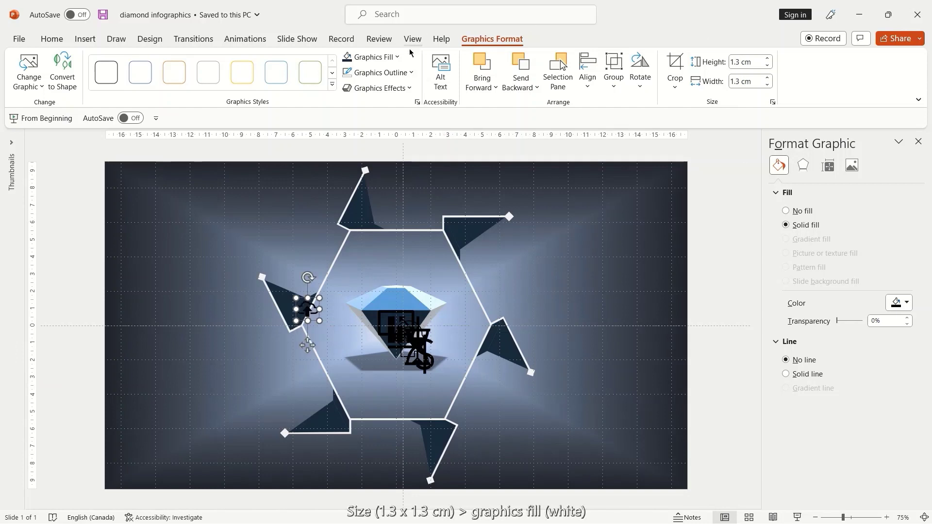
{"action": "left_click", "coordinate": [397, 57]}
{"action": "left_click", "coordinate": [345, 86]}
{"action": "key", "text": "Left"}
{"action": "key", "text": "Left"}
{"action": "key", "text": "Left"}
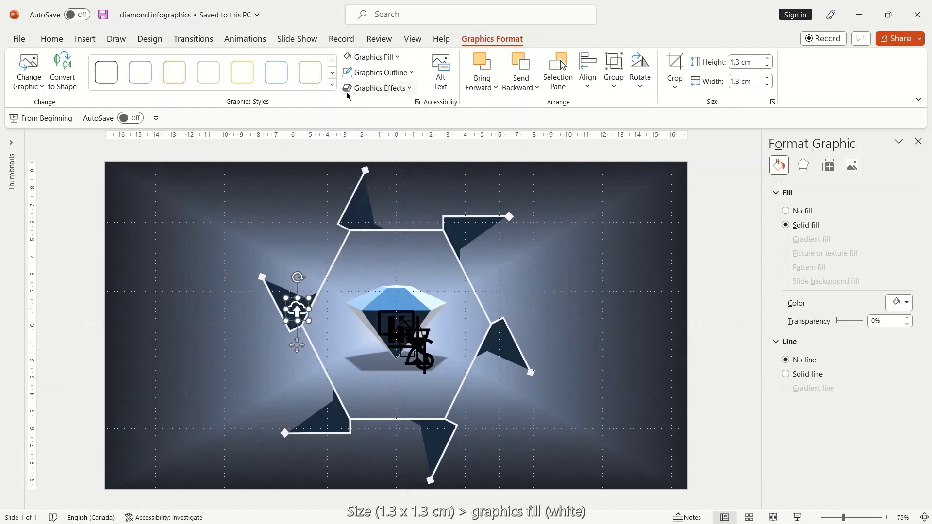
{"action": "key", "text": "Left"}
{"action": "key", "text": "Left"}
{"action": "key", "text": "Up"}
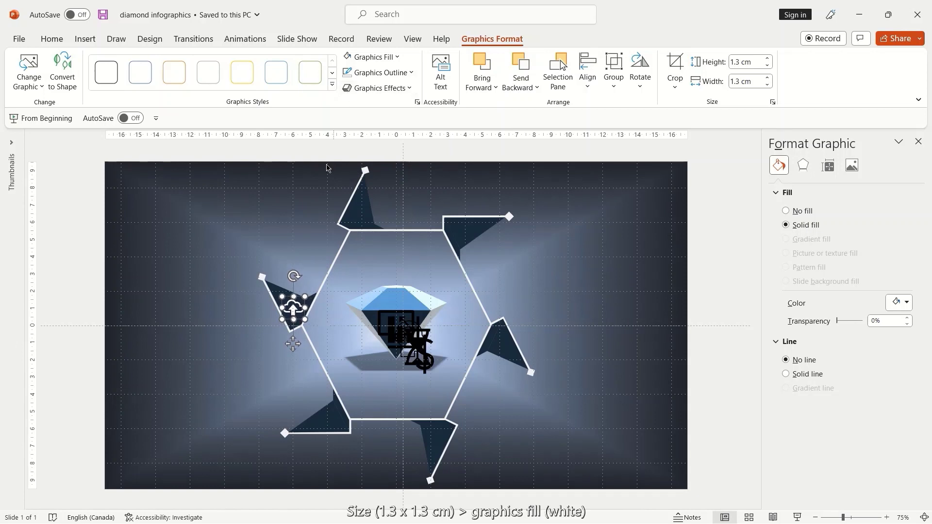
Move the dollar icon into the right triangle and resize it to 1.3 cm
{"action": "left_click", "coordinate": [436, 368]}
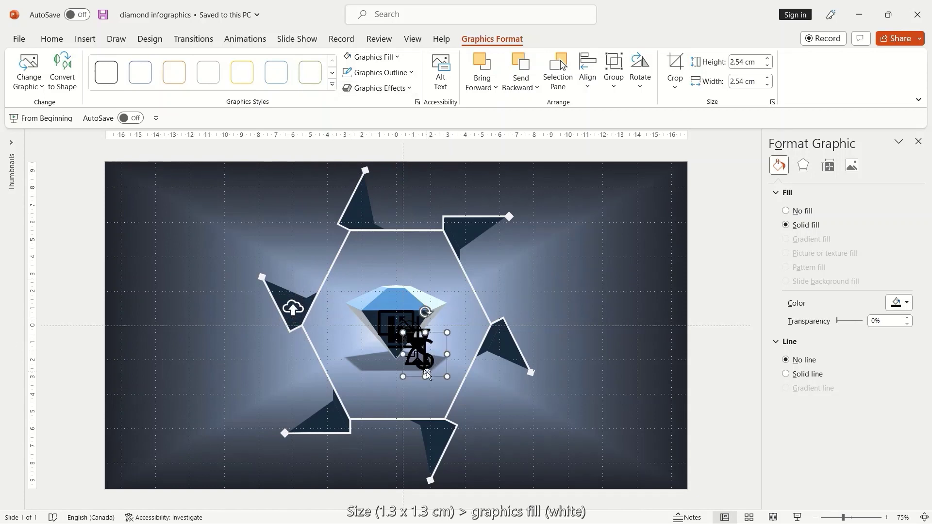
{"action": "key", "text": "Down"}
{"action": "key", "text": "Right"}
{"action": "key", "text": "Right"}
{"action": "key", "text": "Right"}
{"action": "key", "text": "Right"}
{"action": "key", "text": "Right"}
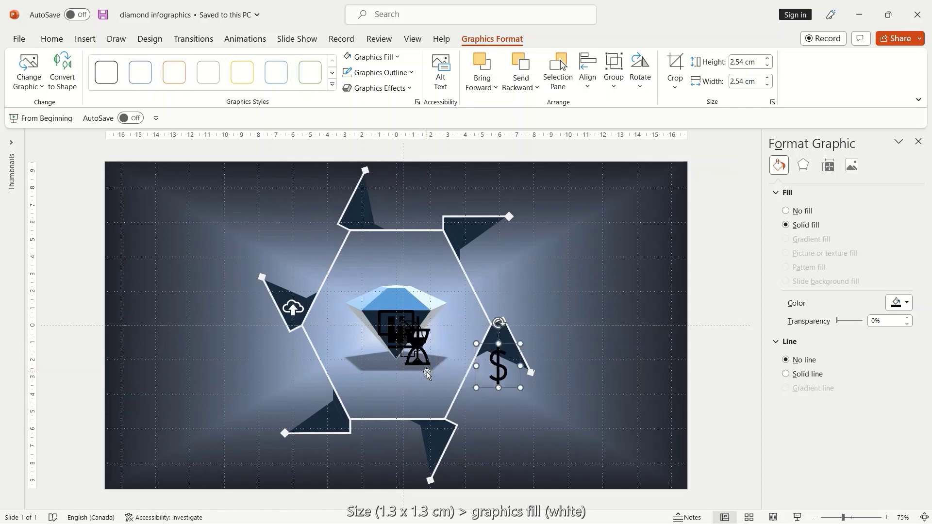
{"action": "key", "text": "Right"}
{"action": "key", "text": "Up"}
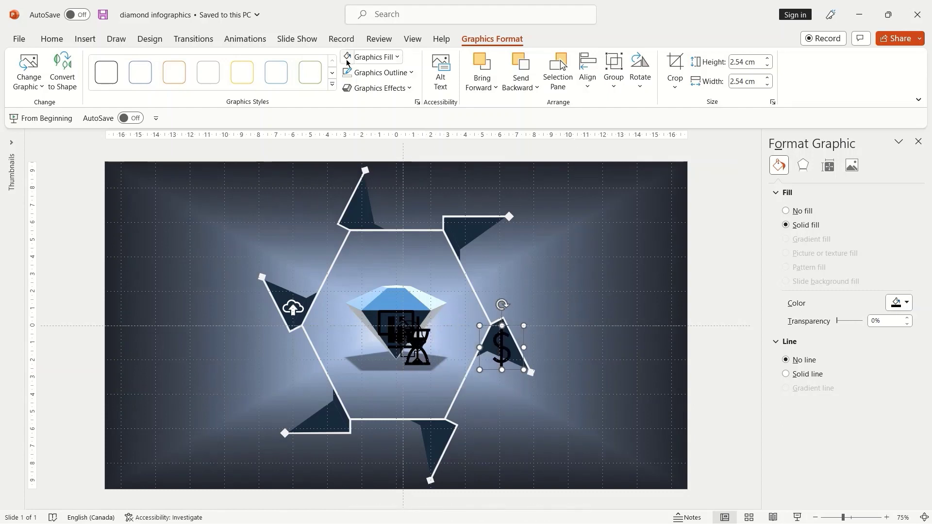
{"action": "type", "text": ".3"}
{"action": "key", "text": "Return"}
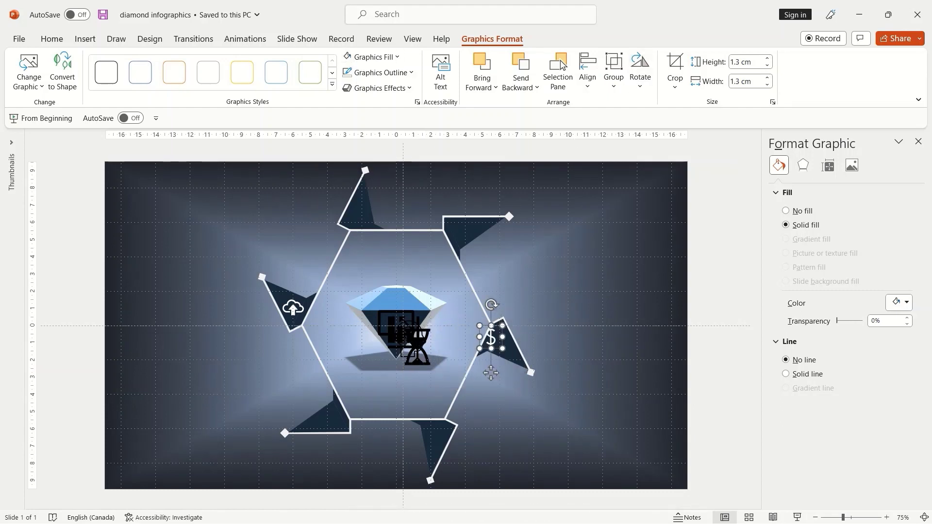
{"action": "key", "text": "Right"}
{"action": "key", "text": "Right"}
{"action": "key", "text": "Right"}
{"action": "key", "text": "Right"}
{"action": "key", "text": "Right"}
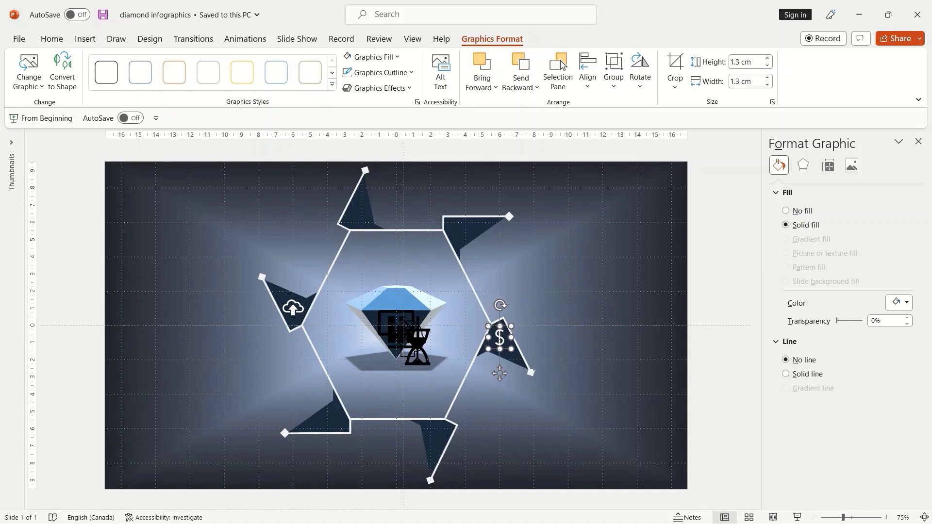
{"action": "left_click_drag", "start_coordinate": [498, 373], "coordinate": [501, 376]}
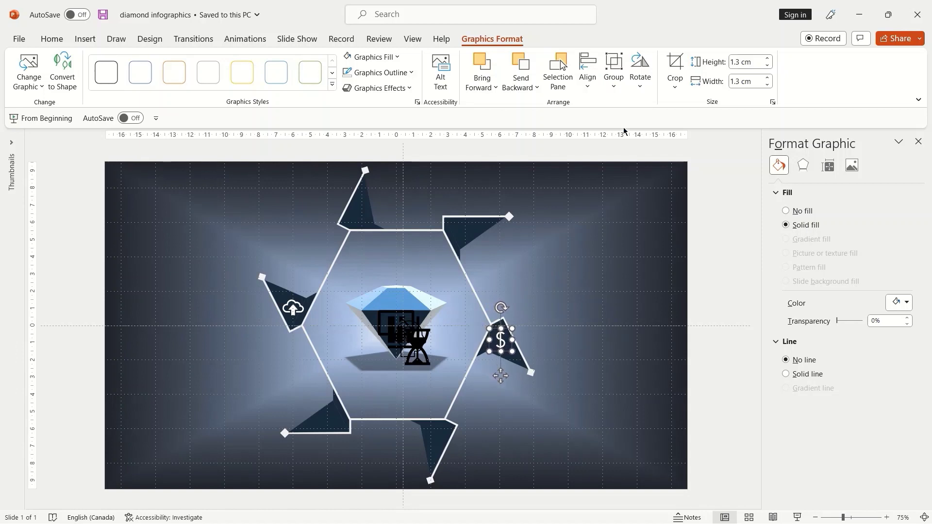
Place the hourglass icon in the bottom triangle, white and 1.3 cm tall
{"action": "left_click", "coordinate": [425, 364]}
{"action": "key", "text": "Down"}
{"action": "key", "text": "Down"}
{"action": "key", "text": "Down"}
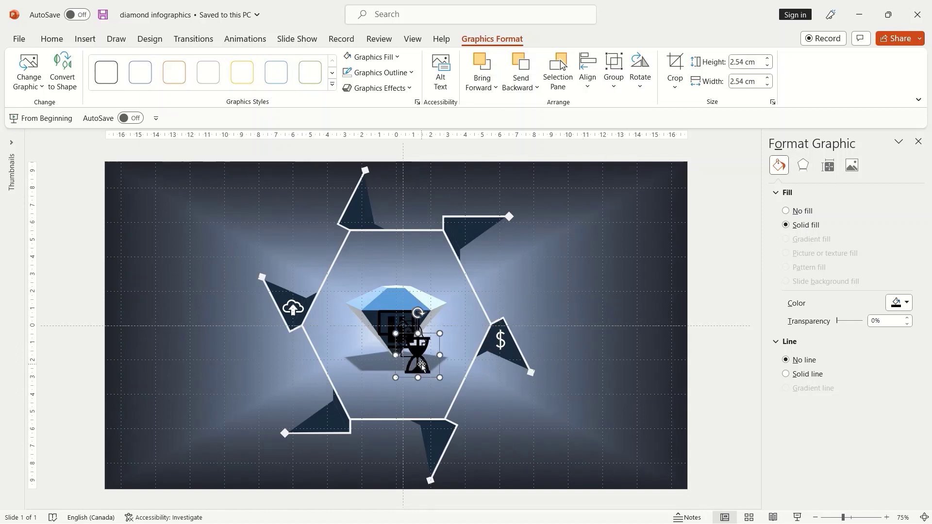
{"action": "key", "text": "Down"}
{"action": "key", "text": "Down"}
{"action": "key", "text": "Down"}
{"action": "key", "text": "Right"}
{"action": "key", "text": "Down"}
{"action": "key", "text": "Right"}
{"action": "key", "text": "Down"}
{"action": "key", "text": "Down"}
{"action": "key", "text": "Right"}
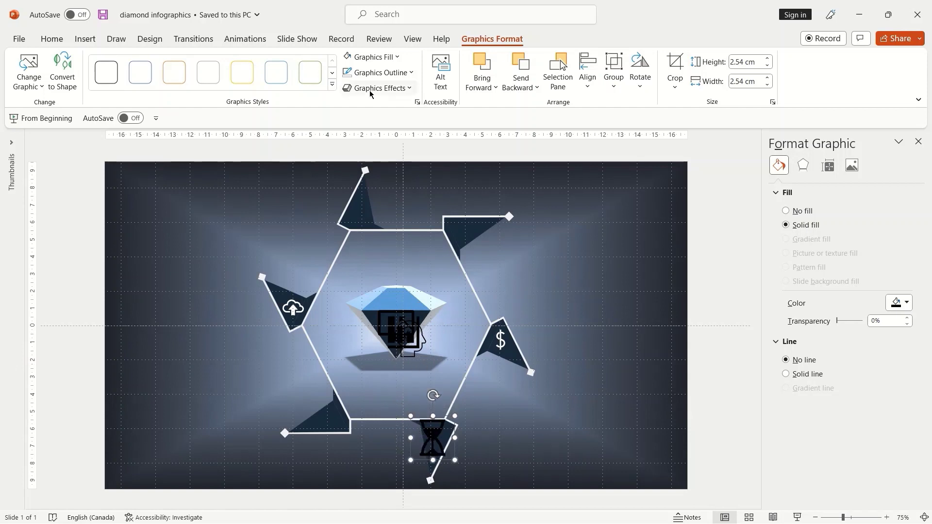
{"action": "left_click", "coordinate": [368, 56]}
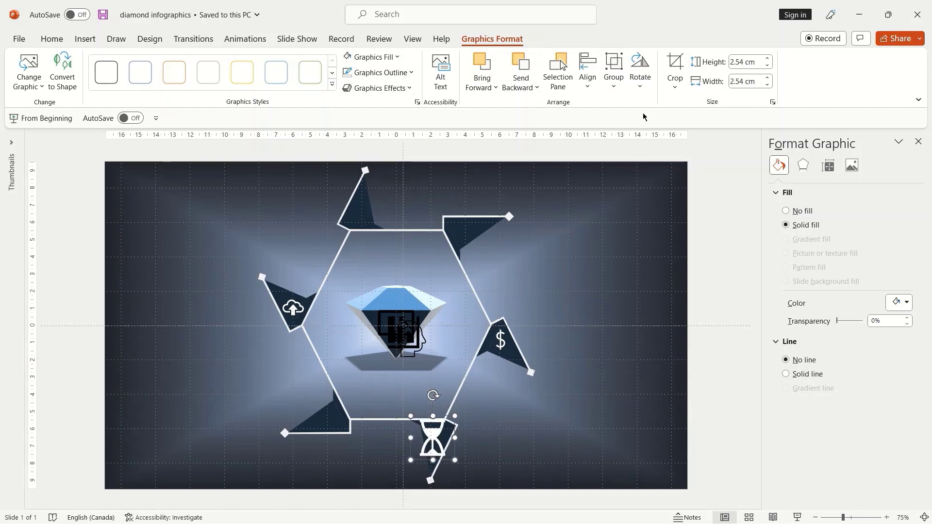
{"action": "left_click", "coordinate": [746, 63]}
{"action": "type", "text": ".3"}
{"action": "key", "text": "Return"}
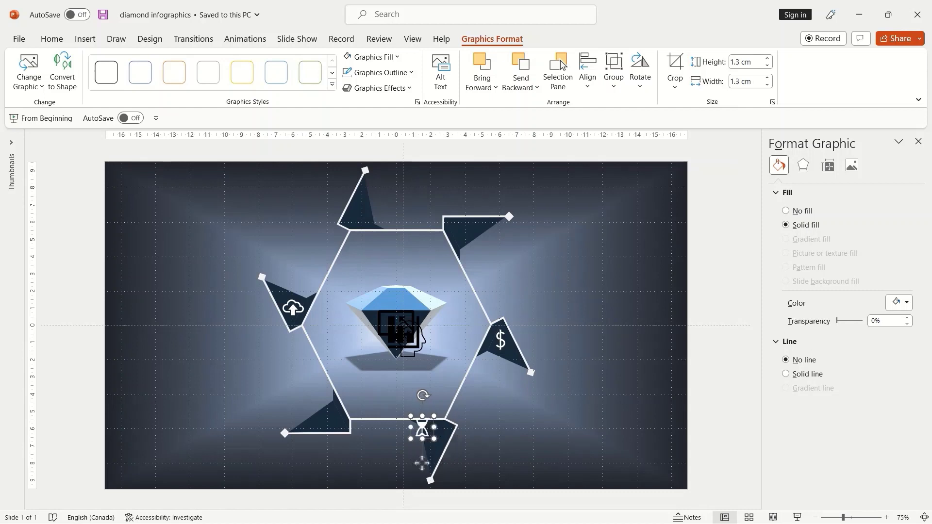
{"action": "left_click_drag", "start_coordinate": [422, 464], "coordinate": [437, 476]}
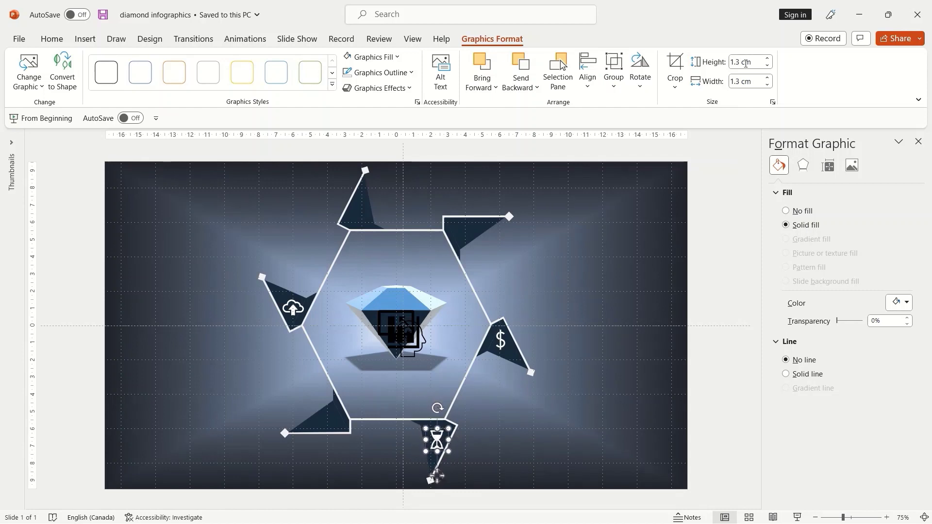
Place the chart icon in the top-right triangle, resized to 1.3 cm and white
{"action": "left_click", "coordinate": [373, 340]}
{"action": "key", "text": "Down"}
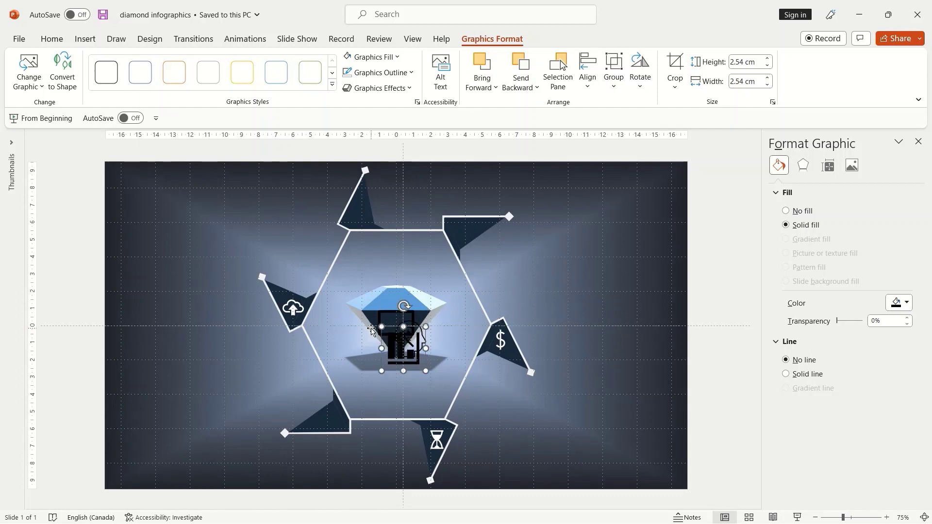
{"action": "key", "text": "Up"}
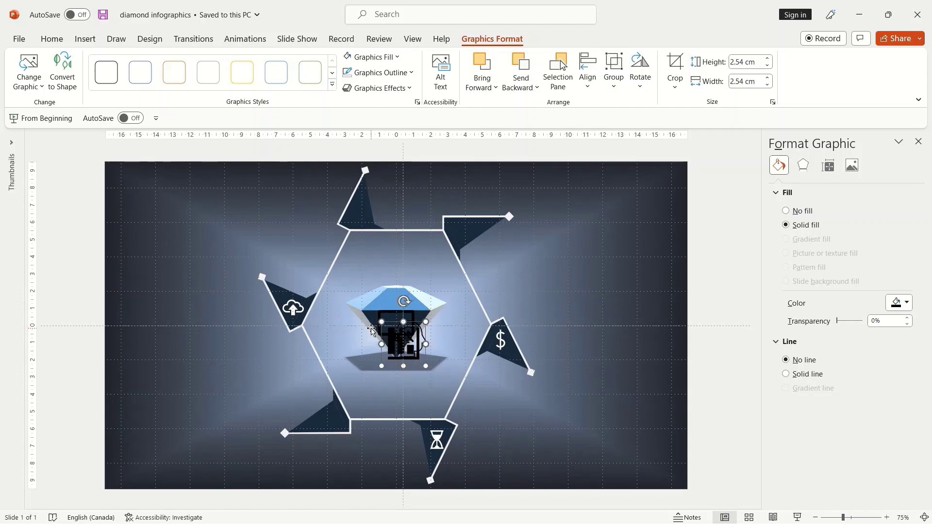
{"action": "key", "text": "Up"}
{"action": "key", "text": "Up"}
{"action": "key", "text": "Up"}
{"action": "key", "text": "Up"}
{"action": "key", "text": "Up"}
{"action": "key", "text": "Right"}
{"action": "key", "text": "Right"}
{"action": "key", "text": "Right"}
{"action": "key", "text": "Right"}
{"action": "key", "text": "Right"}
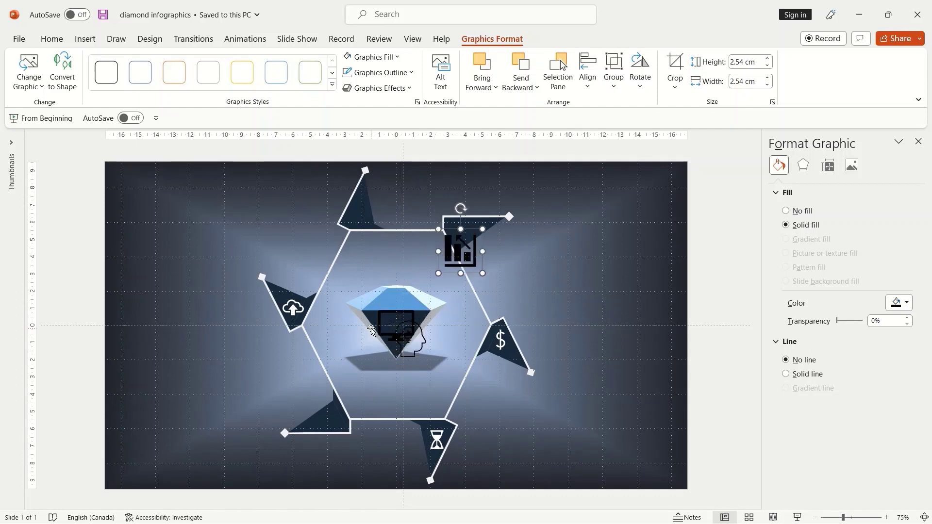
{"action": "key", "text": "Up"}
{"action": "key", "text": "Up"}
{"action": "key", "text": "Up"}
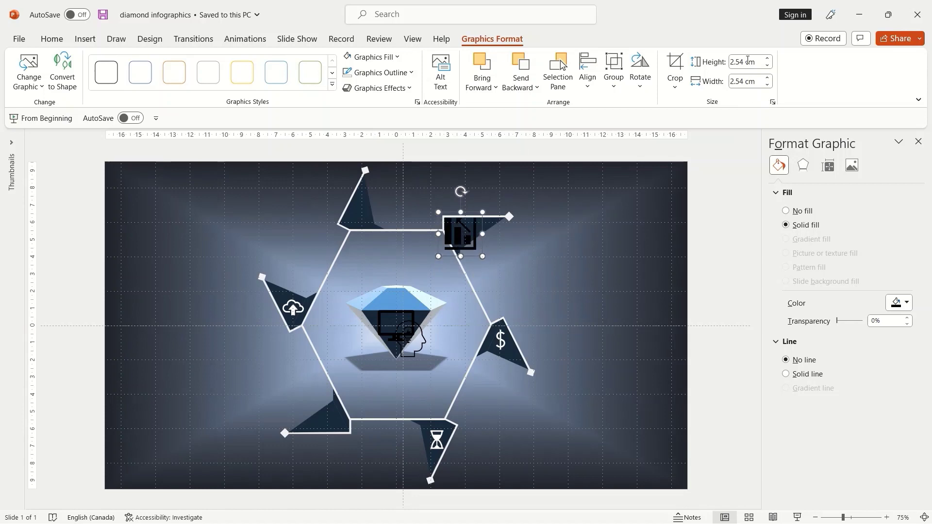
{"action": "type", "text": ".3"}
{"action": "key", "text": "Return"}
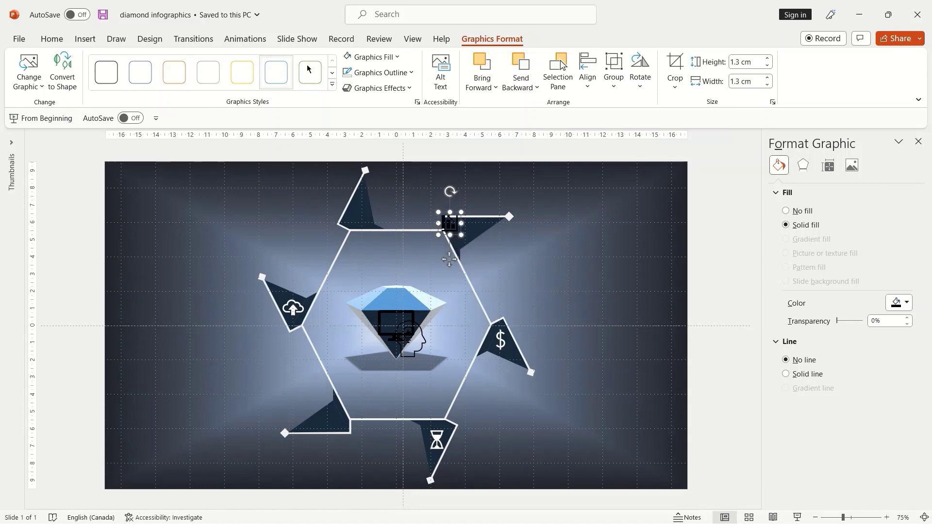
{"action": "left_click", "coordinate": [308, 69]}
{"action": "key", "text": "Right"}
{"action": "key", "text": "Right"}
{"action": "key", "text": "Down"}
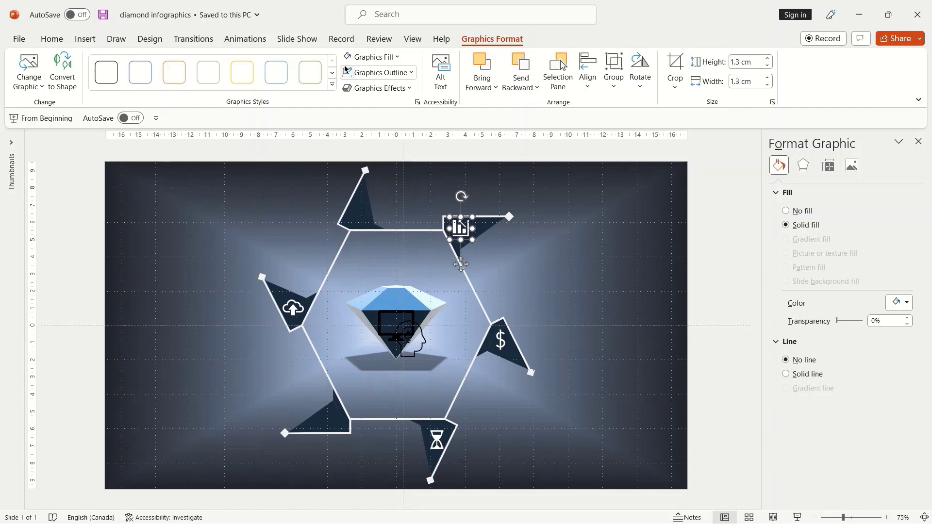
{"action": "key", "text": "Down"}
{"action": "key", "text": "Down"}
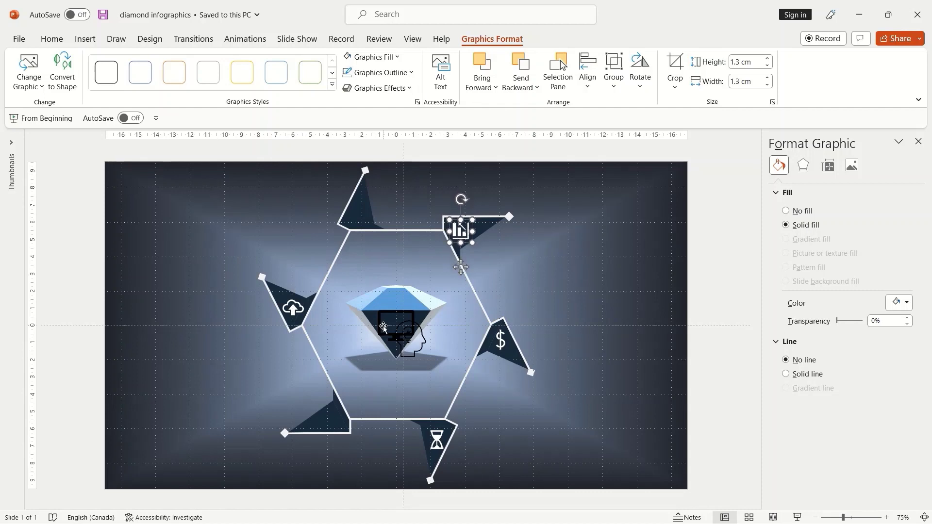
Resize the monitor icon to 1.3 cm and place it in the lower-left triangle
{"action": "left_click", "coordinate": [383, 328]}
{"action": "left_click_drag", "start_coordinate": [383, 334], "coordinate": [383, 415]}
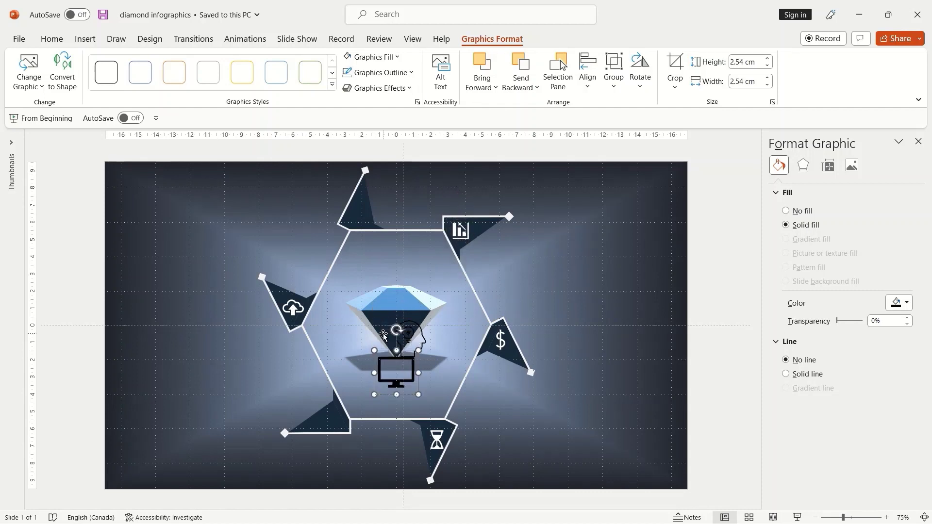
{"action": "left_click", "coordinate": [740, 66]}
{"action": "type", "text": "1.3"}
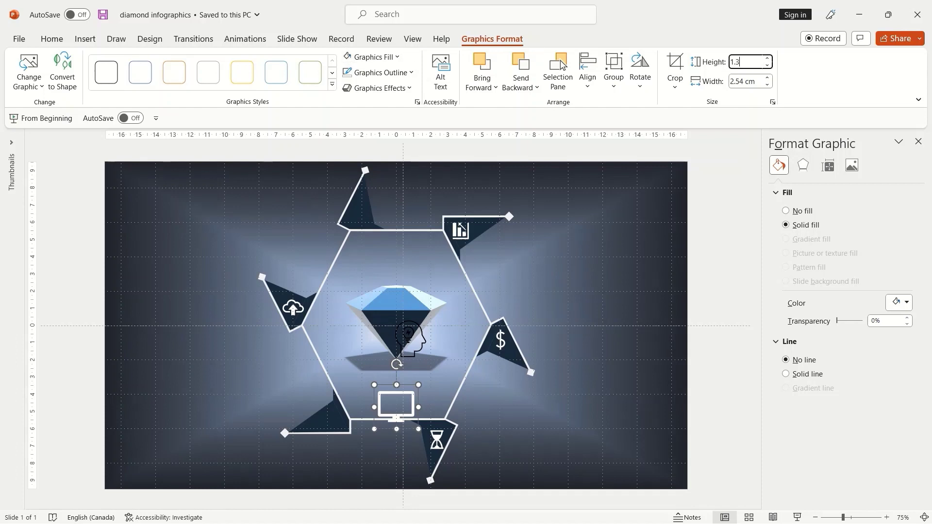
{"action": "key", "text": "Return"}
{"action": "mouse_move", "coordinate": [385, 437]}
{"action": "left_mouse_down"}
{"action": "mouse_move", "coordinate": [331, 443]}
{"action": "mouse_move", "coordinate": [332, 455]}
{"action": "left_mouse_up"}
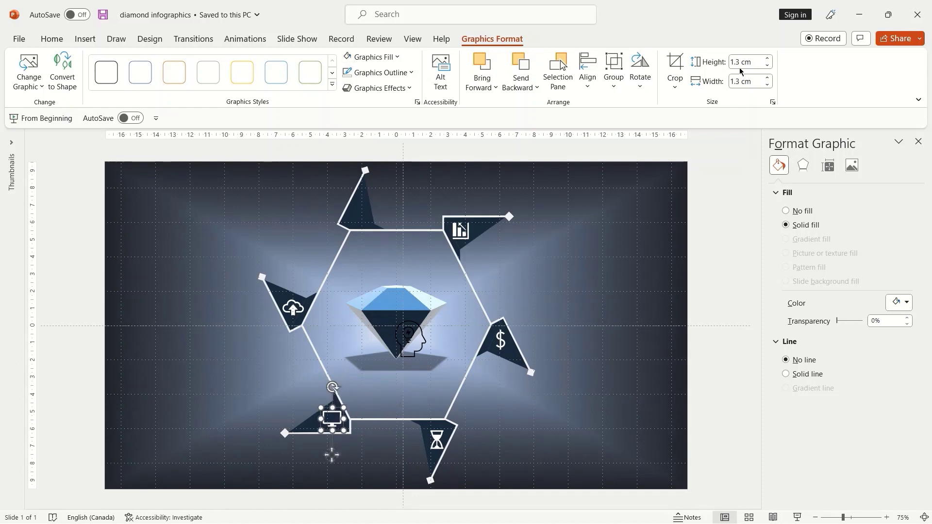
Resize the head-and-lightbulb icon to 1.3 cm and move it into the top triangle
{"action": "left_click", "coordinate": [410, 348]}
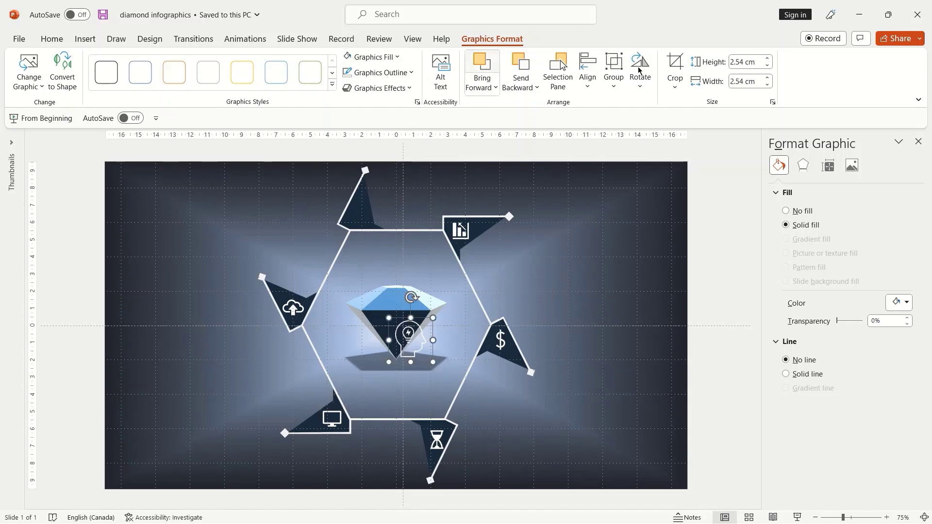
{"action": "left_click", "coordinate": [746, 62]}
{"action": "type", "text": "1.3"}
{"action": "key", "text": "Return"}
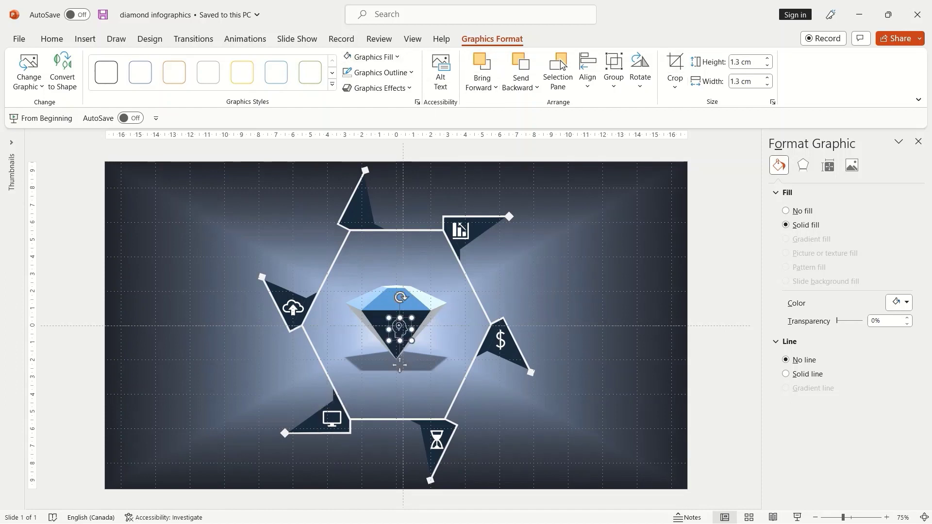
{"action": "left_click_drag", "start_coordinate": [401, 340], "coordinate": [399, 279]}
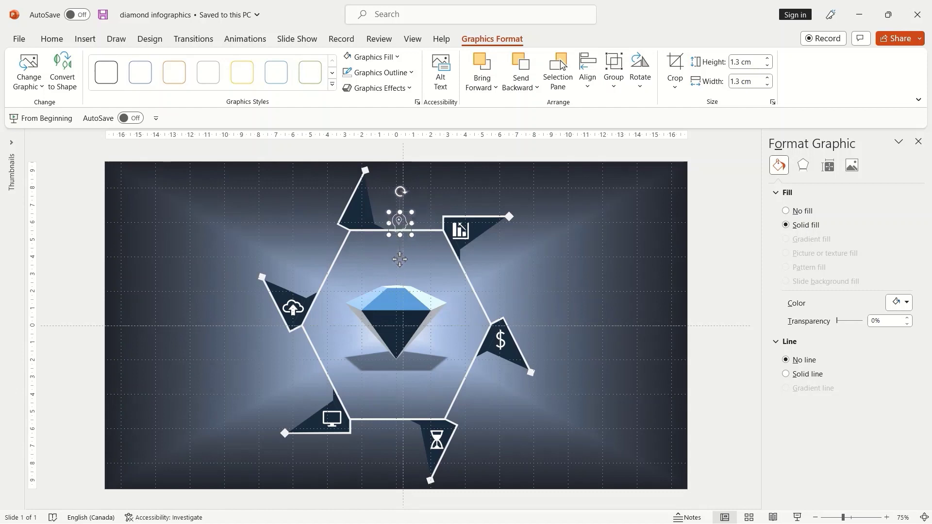
{"action": "left_click_drag", "start_coordinate": [400, 280], "coordinate": [359, 246]}
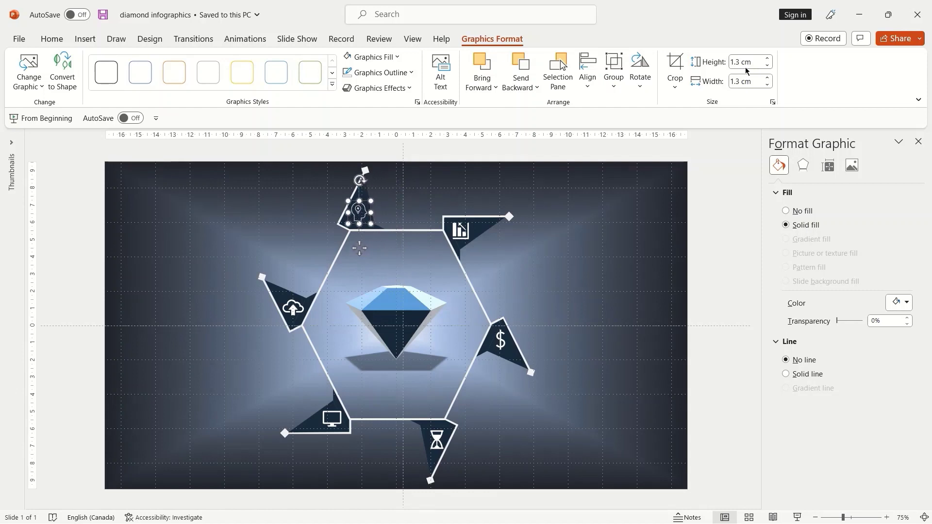
Give the lightbulb icon a white outline with 3/4 pt weight
{"action": "left_click", "coordinate": [402, 73]}
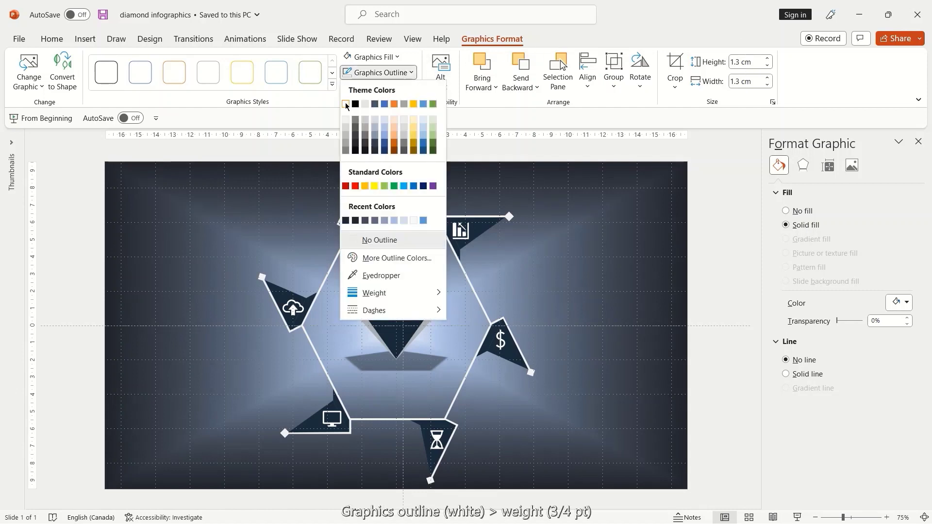
{"action": "left_click", "coordinate": [346, 103]}
{"action": "left_click", "coordinate": [402, 73]}
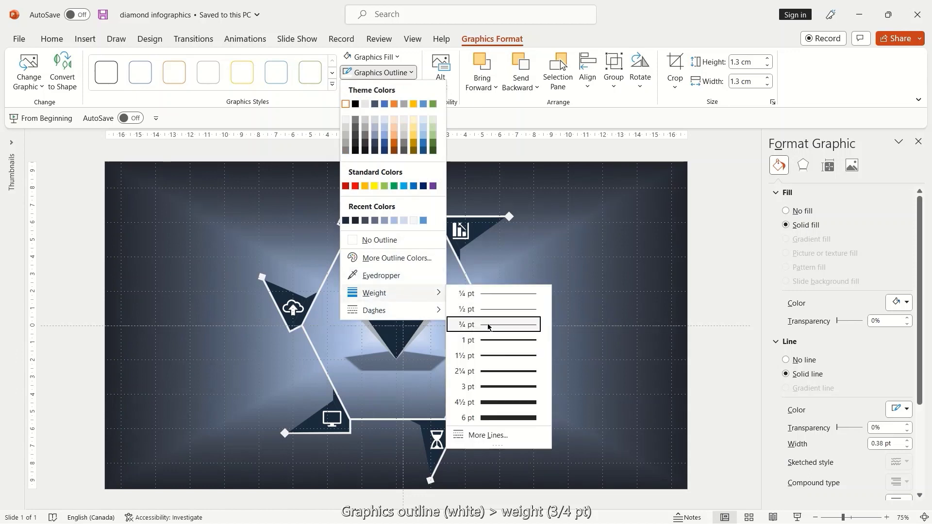
{"action": "left_click", "coordinate": [489, 325]}
{"action": "left_click", "coordinate": [563, 290]}
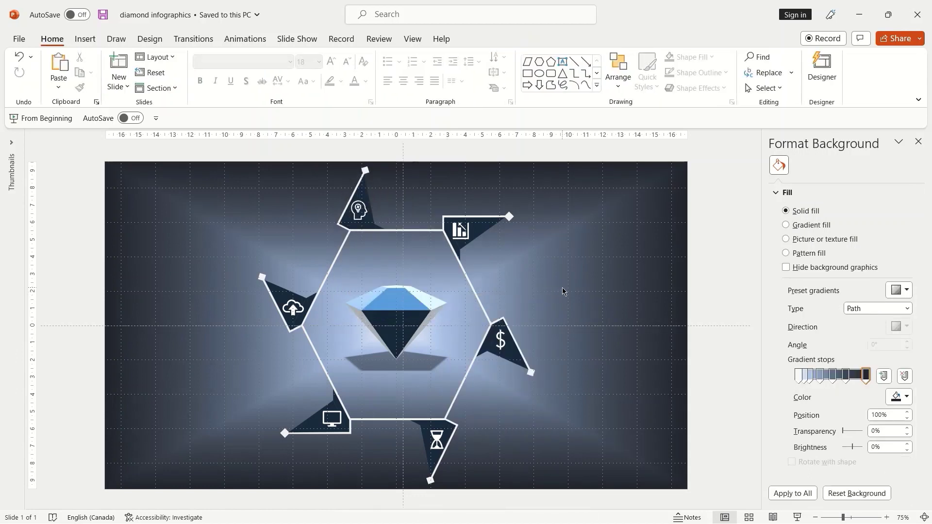
Select all shapes and icons on the slide and group them
{"action": "left_click_drag", "start_coordinate": [183, 144], "coordinate": [682, 492]}
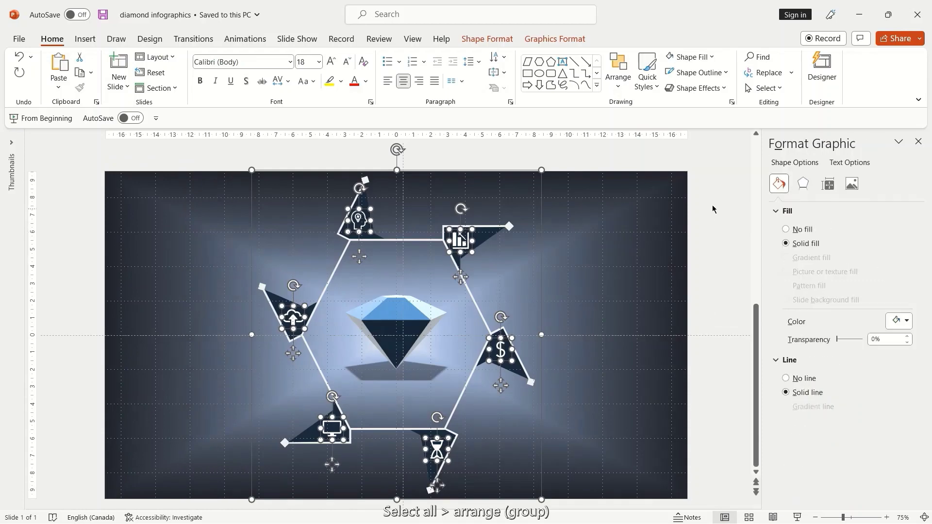
{"action": "left_click", "coordinate": [618, 73]}
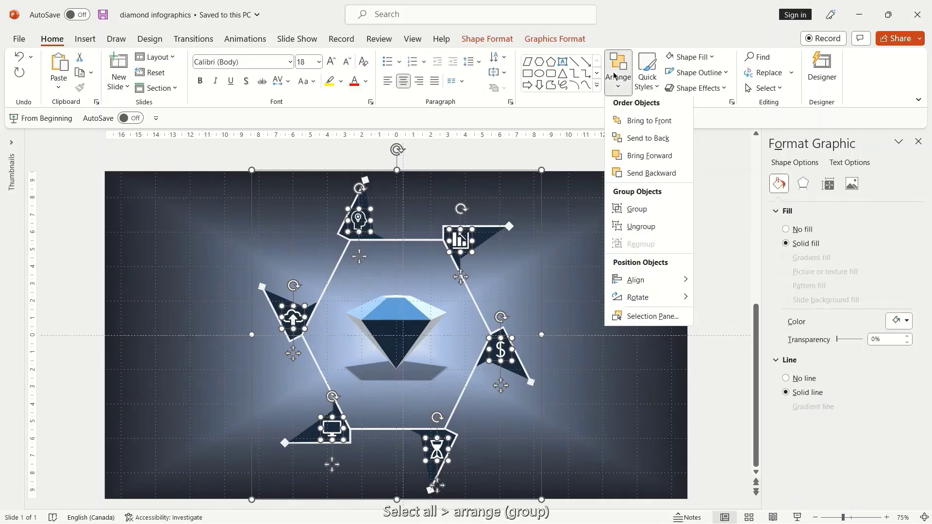
{"action": "left_click", "coordinate": [637, 210]}
{"action": "left_click", "coordinate": [621, 240]}
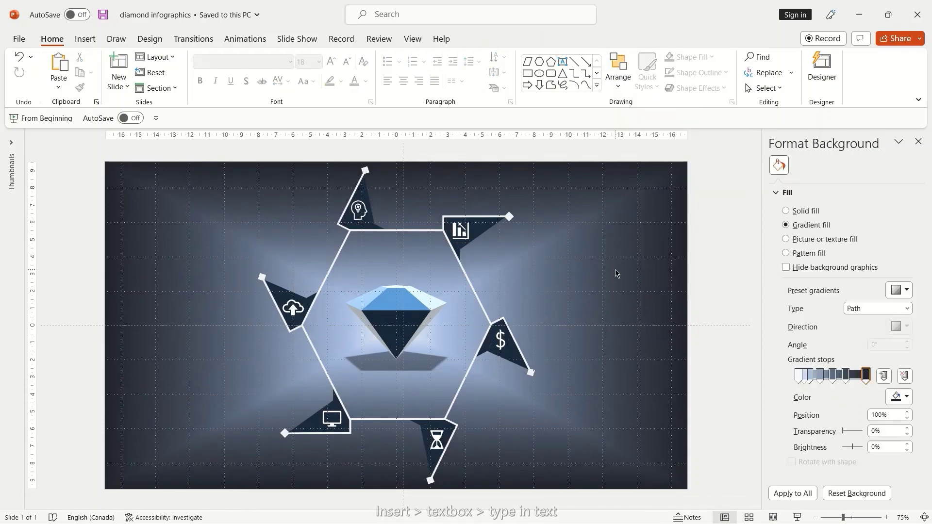
Draw a text box right of the chart icon reading 'This is a sample text. You can insert your text in here.'
{"action": "left_click", "coordinate": [85, 39]}
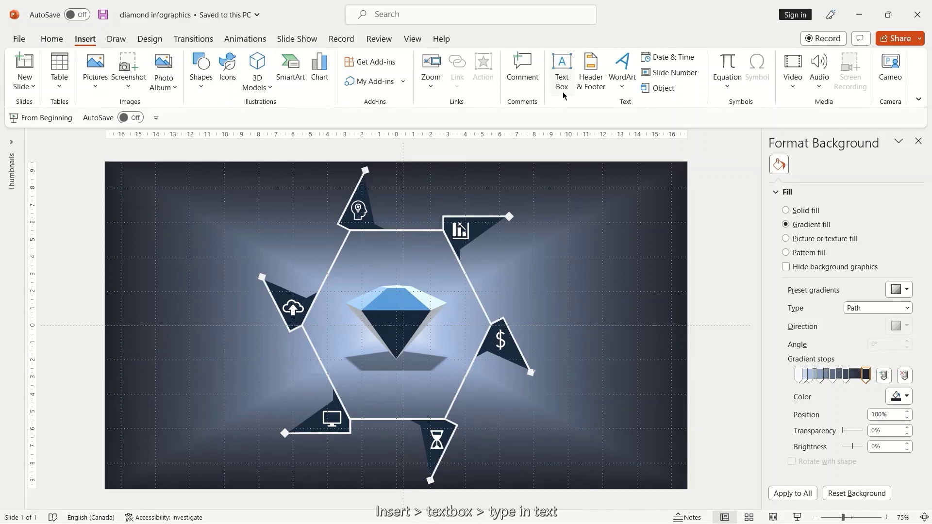
{"action": "left_click", "coordinate": [561, 72]}
{"action": "left_click_drag", "start_coordinate": [628, 260], "coordinate": [628, 261]}
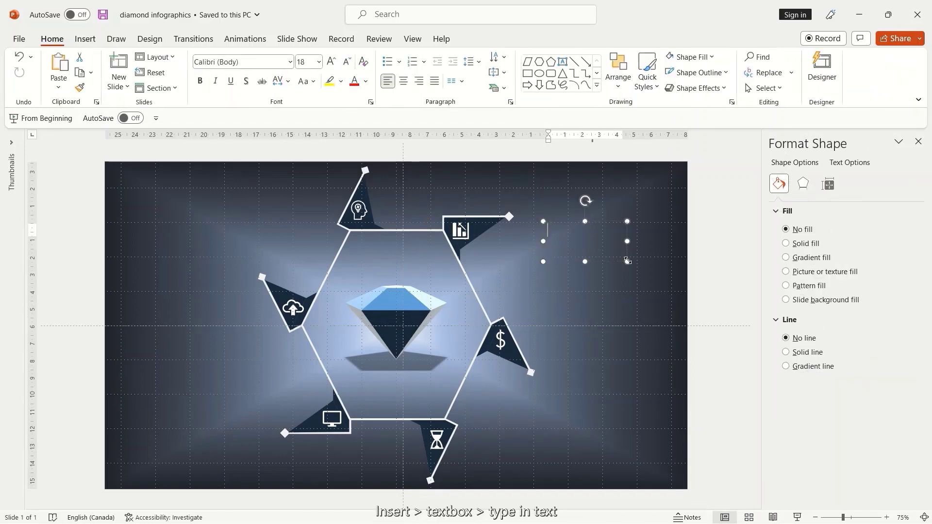
{"action": "type", "text": "This is"}
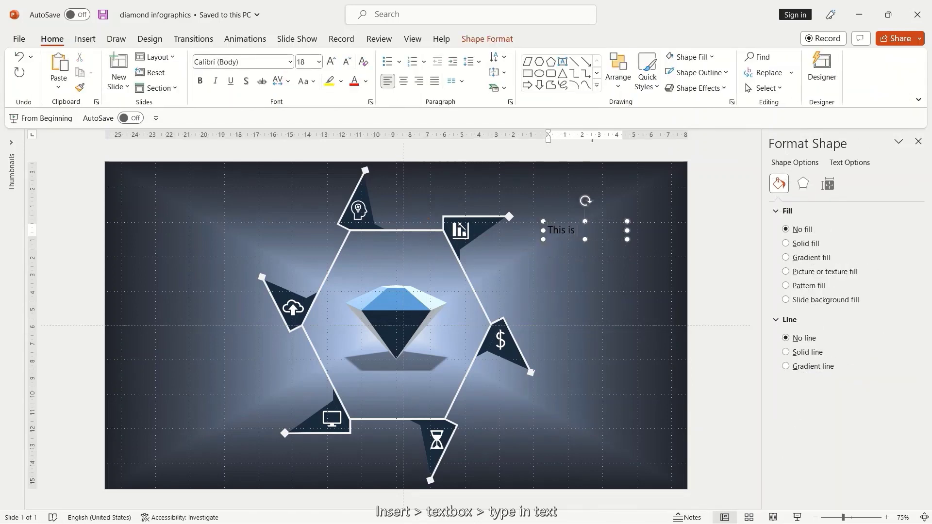
{"action": "type", "text": " a sample text. You can ins"}
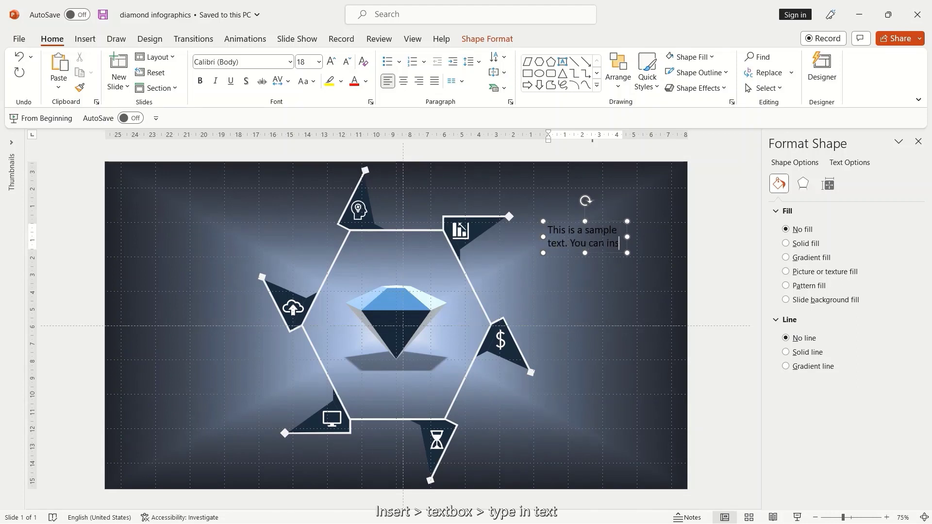
{"action": "type", "text": "ert your text"}
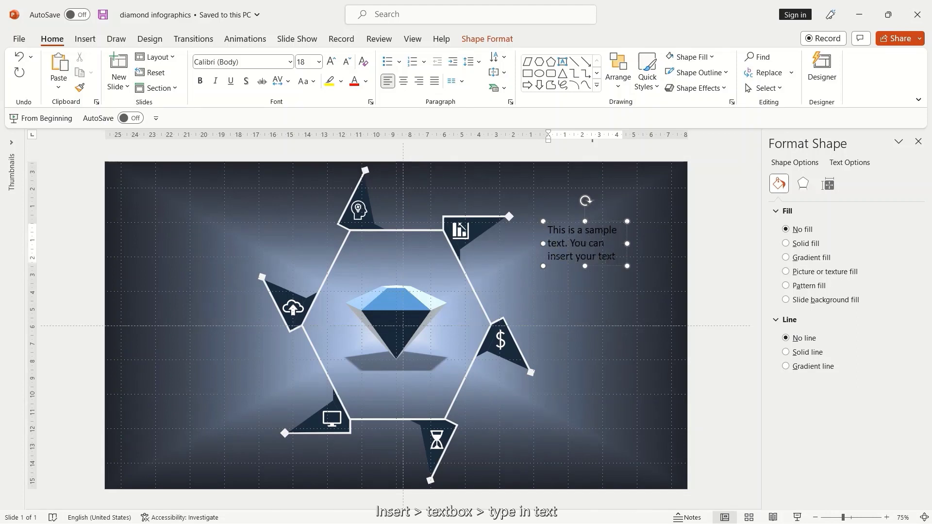
{"action": "type", "text": " in here."}
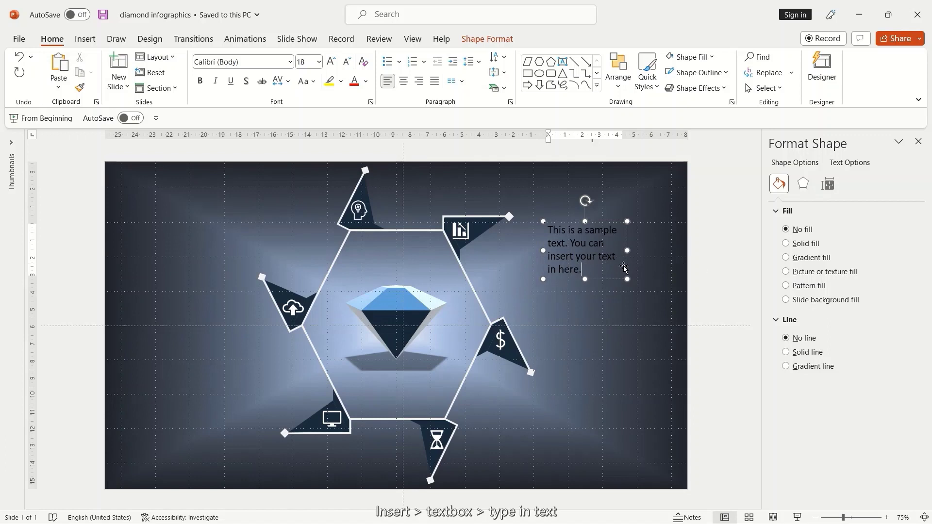
Make the sample text white at 14 pt and position it beside the chart triangle
{"action": "left_click", "coordinate": [624, 267]}
{"action": "left_click", "coordinate": [490, 39]}
{"action": "left_click", "coordinate": [534, 58]}
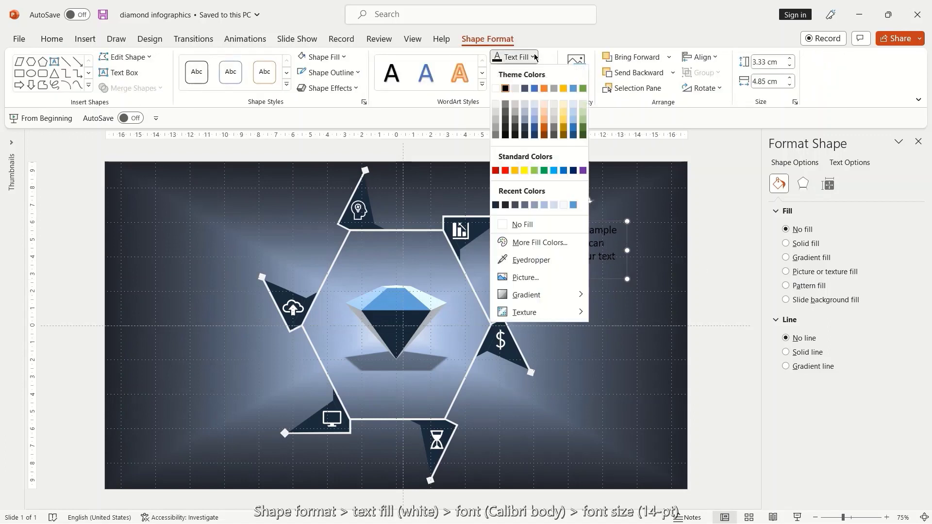
{"action": "left_click", "coordinate": [496, 88]}
{"action": "left_click", "coordinate": [52, 39]}
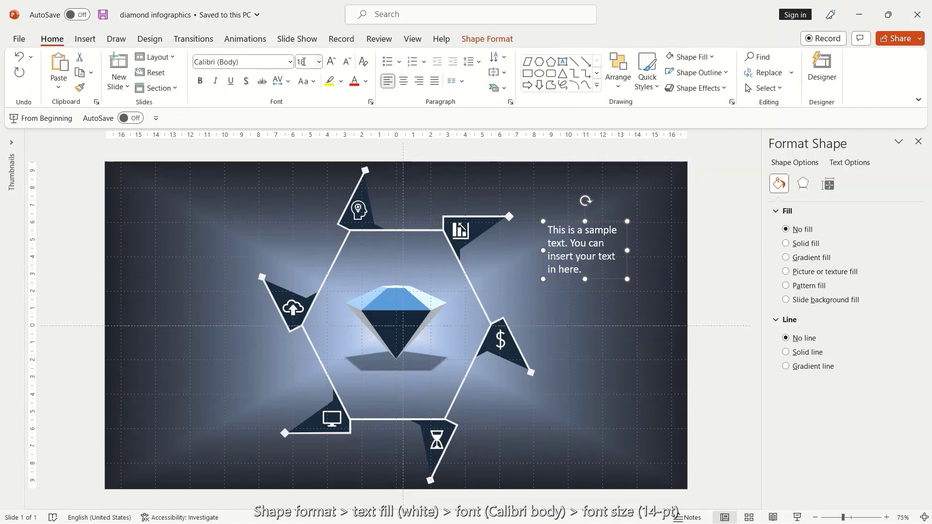
{"action": "left_click", "coordinate": [303, 61]}
{"action": "type", "text": "4"}
{"action": "key", "text": "Return"}
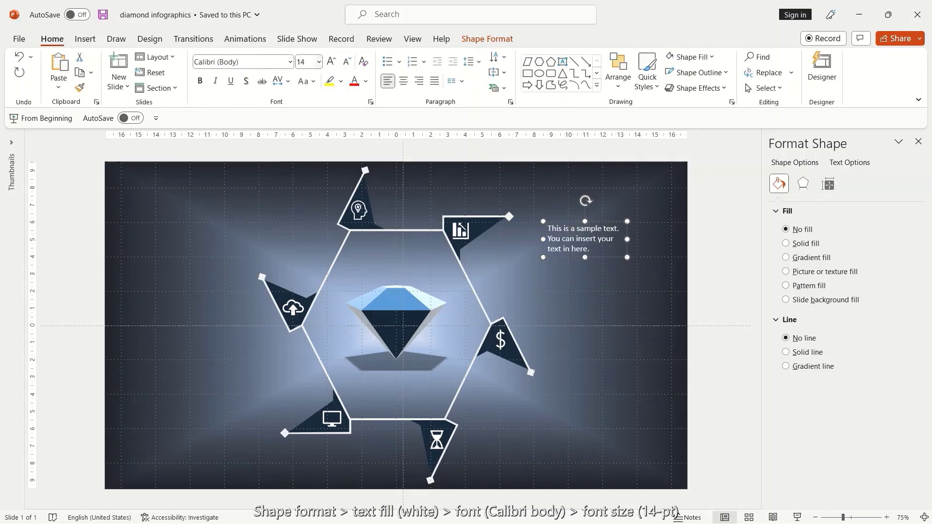
{"action": "left_click_drag", "start_coordinate": [603, 257], "coordinate": [531, 280]}
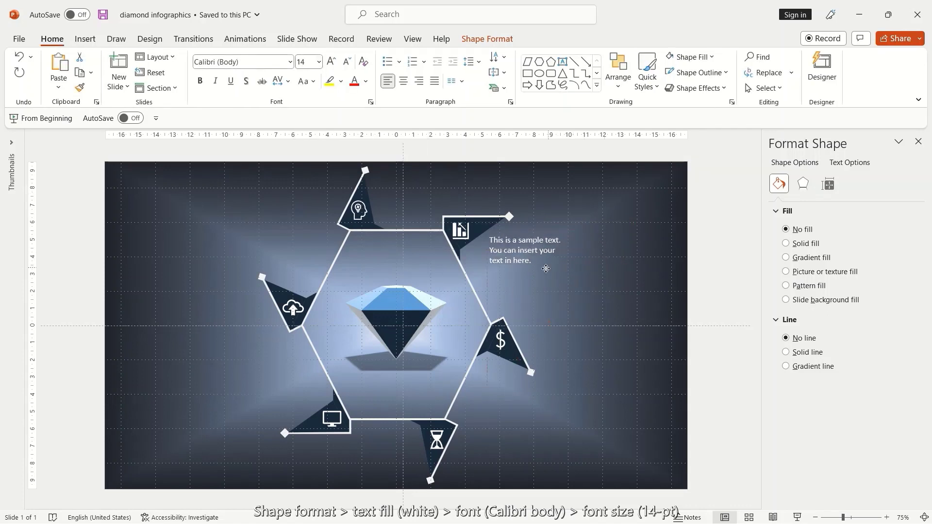
Copy the sample-text box and paste copies beside the lightbulb and dollar triangles
{"action": "left_click", "coordinate": [532, 291]}
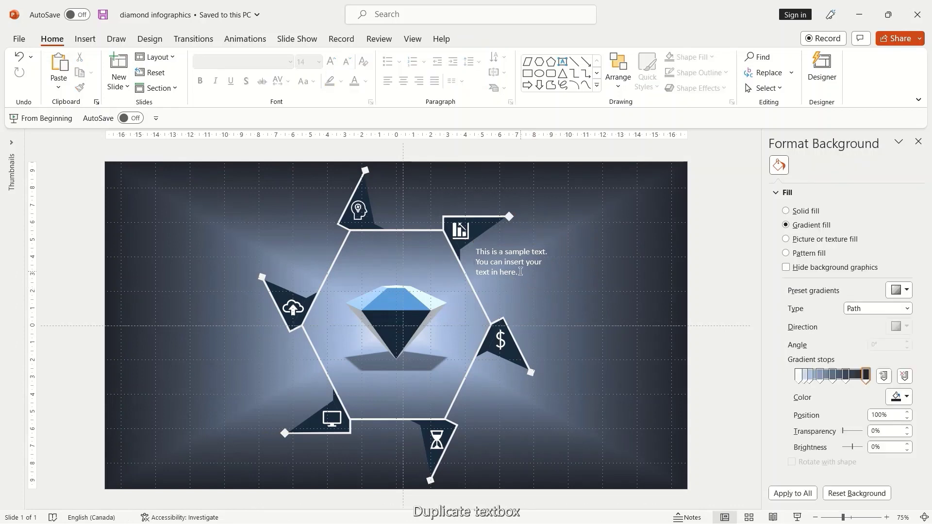
{"action": "left_click", "coordinate": [520, 271]}
{"action": "key", "text": "ctrl+c"}
{"action": "key", "text": "ctrl+v"}
{"action": "key", "text": "Left"}
{"action": "key", "text": "Left"}
{"action": "key", "text": "Left"}
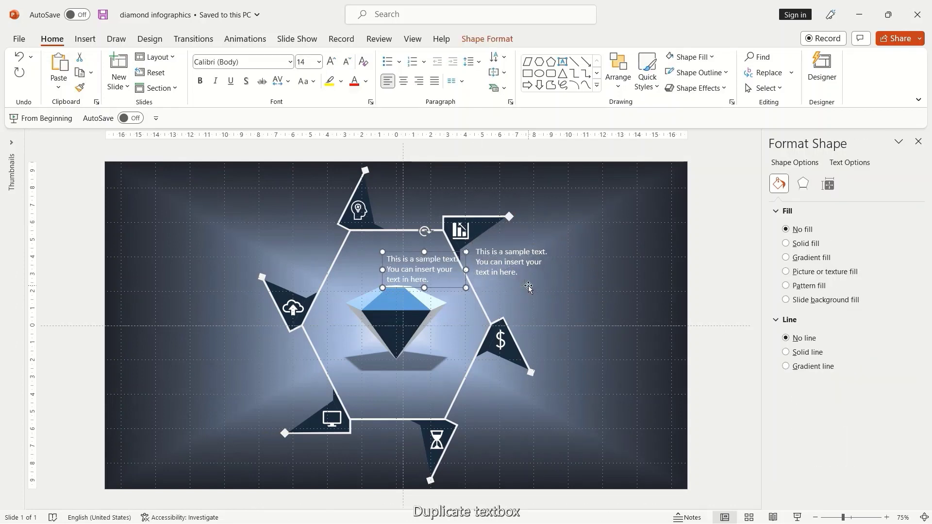
{"action": "key", "text": "Up"}
{"action": "key", "text": "Up"}
{"action": "key", "text": "Up"}
{"action": "key", "text": "Left"}
{"action": "key", "text": "Left"}
{"action": "key", "text": "Left"}
{"action": "key", "text": "ctrl+v"}
{"action": "key", "text": "Down"}
{"action": "key", "text": "Down"}
{"action": "key", "text": "Down"}
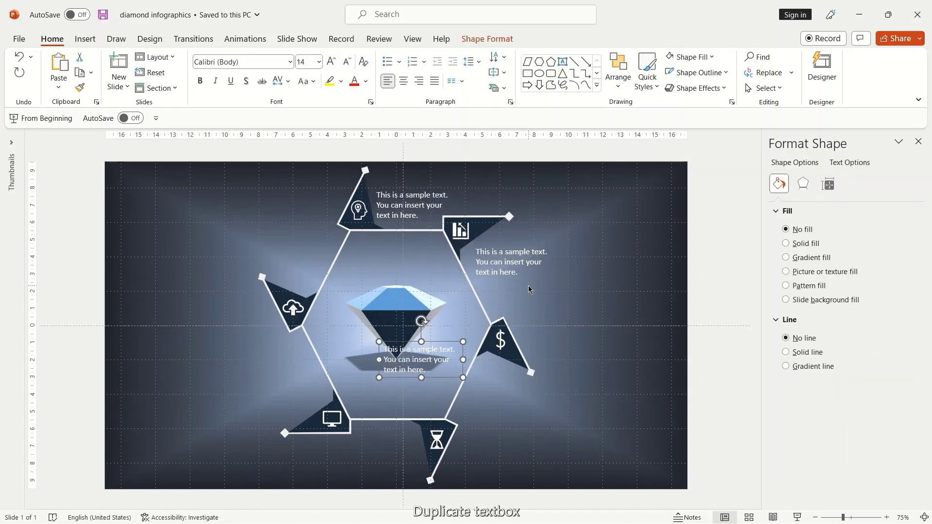
{"action": "key", "text": "Right"}
{"action": "key", "text": "Right"}
{"action": "key", "text": "Right"}
{"action": "key", "text": "Down"}
{"action": "key", "text": "Down"}
{"action": "key", "text": "Down"}
{"action": "key", "text": "Right"}
{"action": "key", "text": "Right"}
{"action": "key", "text": "Right"}
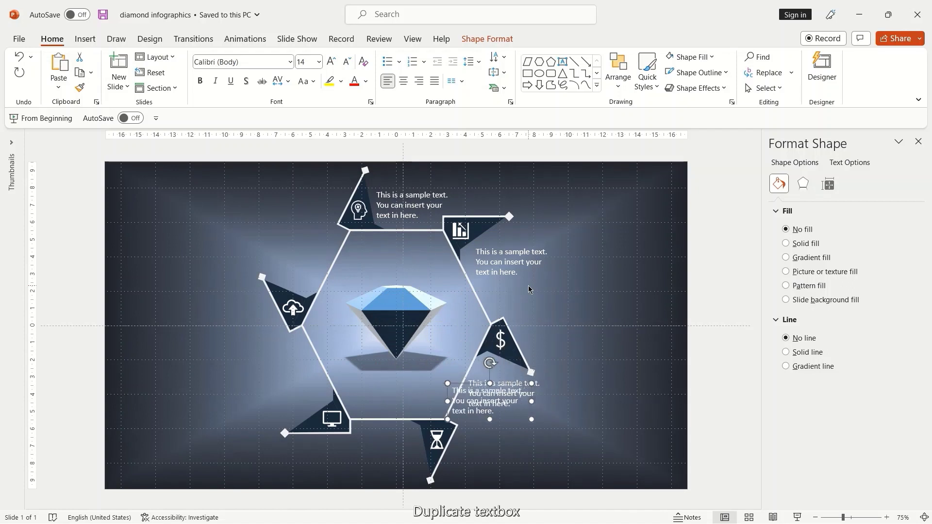
Paste further copies beside the hourglass, monitor and cloud triangles
{"action": "key", "text": "ctrl+v"}
{"action": "key", "text": "Down"}
{"action": "key", "text": "Down"}
{"action": "key", "text": "Down"}
{"action": "key", "text": "Left"}
{"action": "key", "text": "Left"}
{"action": "key", "text": "Down"}
{"action": "key", "text": "ctrl+v"}
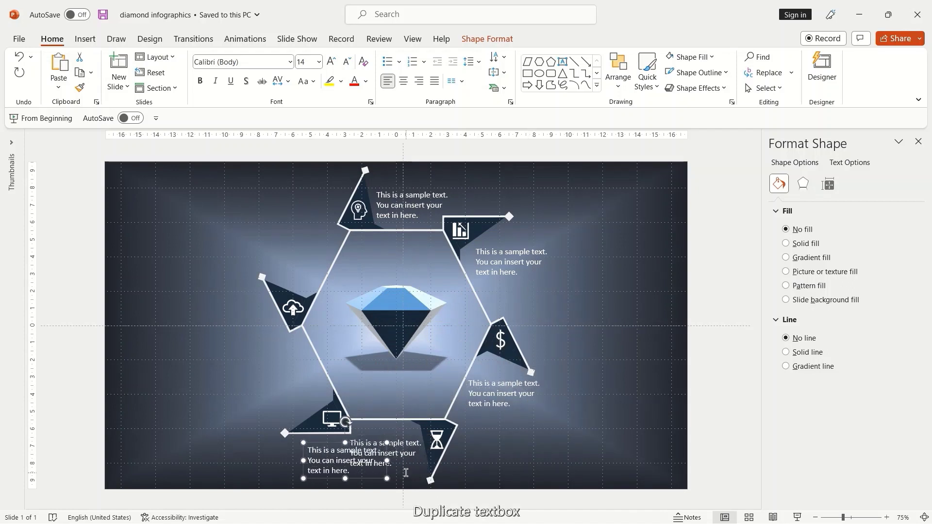
{"action": "key", "text": "Up"}
{"action": "key", "text": "Up"}
{"action": "key", "text": "Up"}
{"action": "key", "text": "Left"}
{"action": "key", "text": "Left"}
{"action": "key", "text": "Left"}
{"action": "key", "text": "Left"}
{"action": "key", "text": "Left"}
{"action": "key", "text": "Down"}
{"action": "key", "text": "Down"}
{"action": "key", "text": "ctrl+v"}
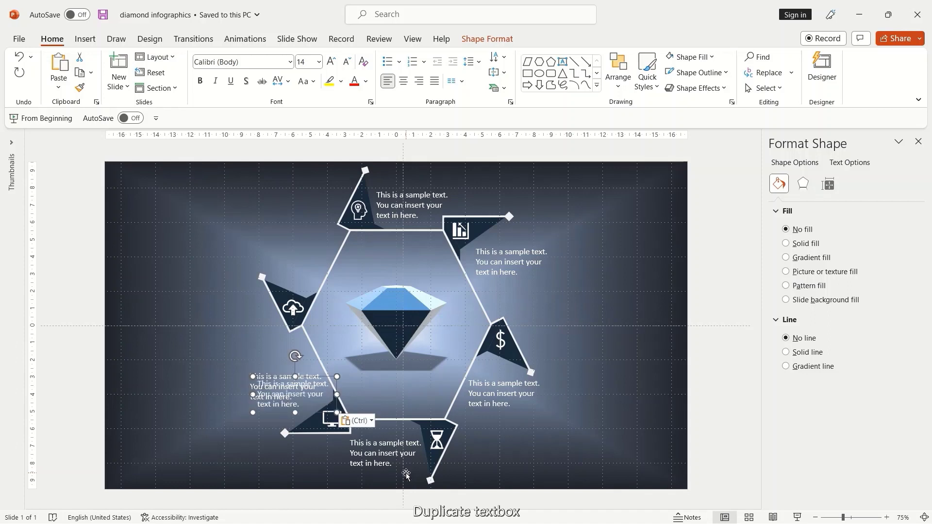
{"action": "key", "text": "Up"}
{"action": "key", "text": "Up"}
{"action": "key", "text": "Up"}
{"action": "key", "text": "Left"}
{"action": "key", "text": "Left"}
{"action": "key", "text": "Left"}
{"action": "key", "text": "Right"}
{"action": "key", "text": "Right"}
{"action": "key", "text": "Down"}
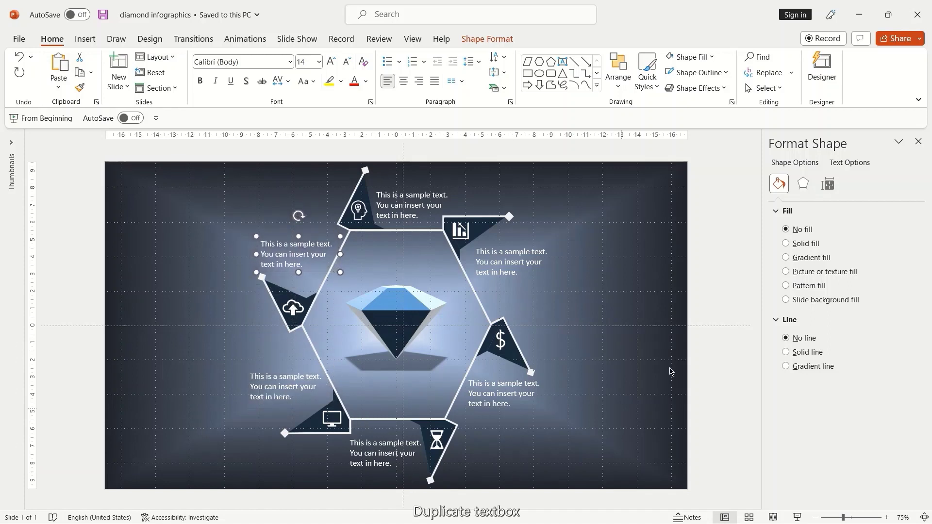